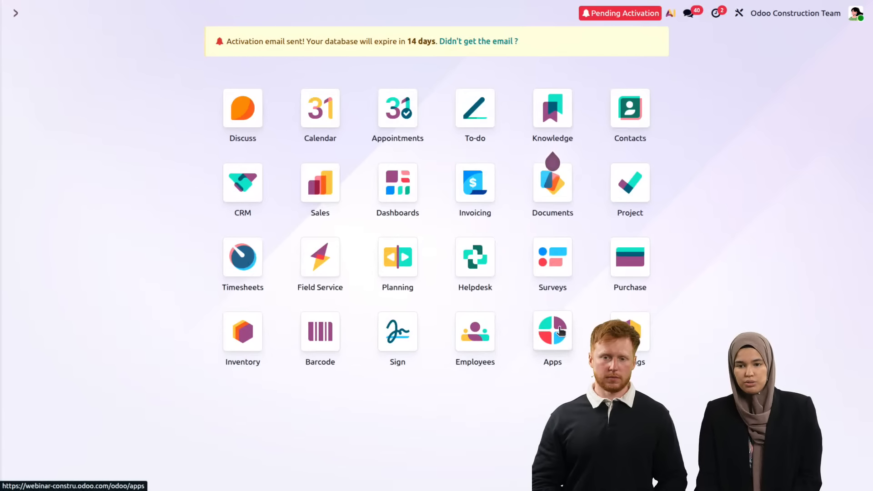
- Browse the full catalogue of installable apps and return to the home dashboard
left_click(559, 331)
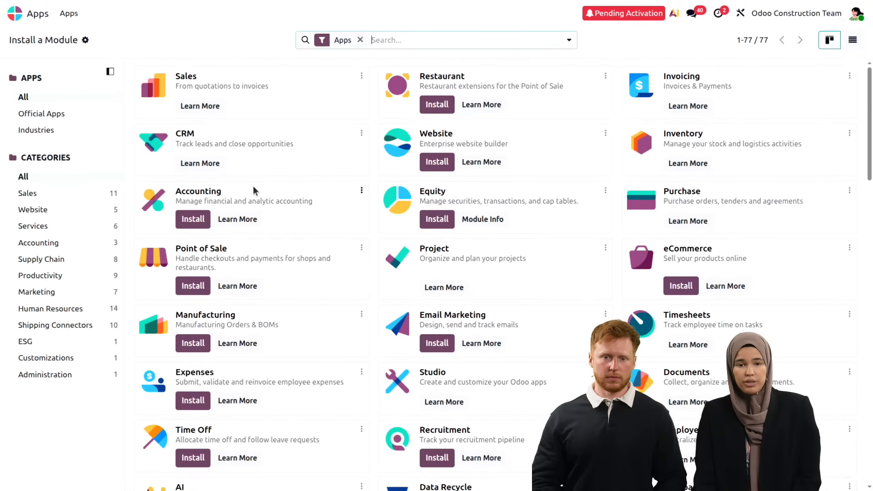
scroll(266, 245, "down", 20)
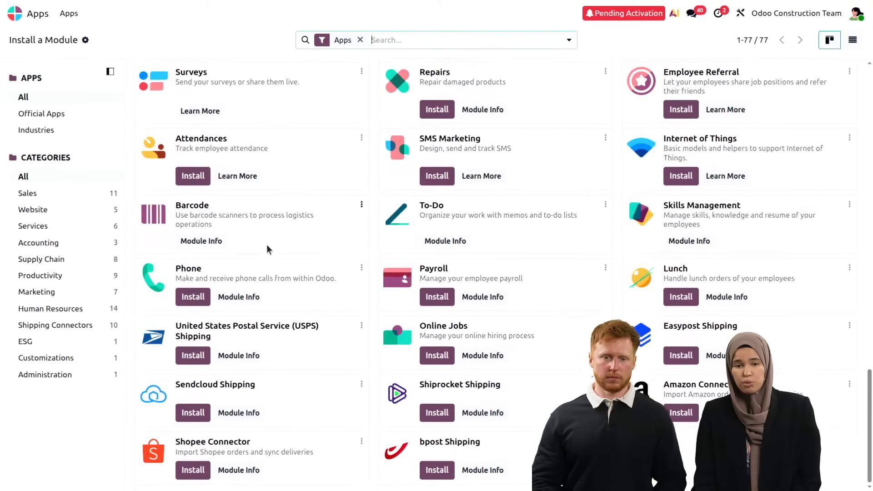
scroll(266, 244, "up", 20)
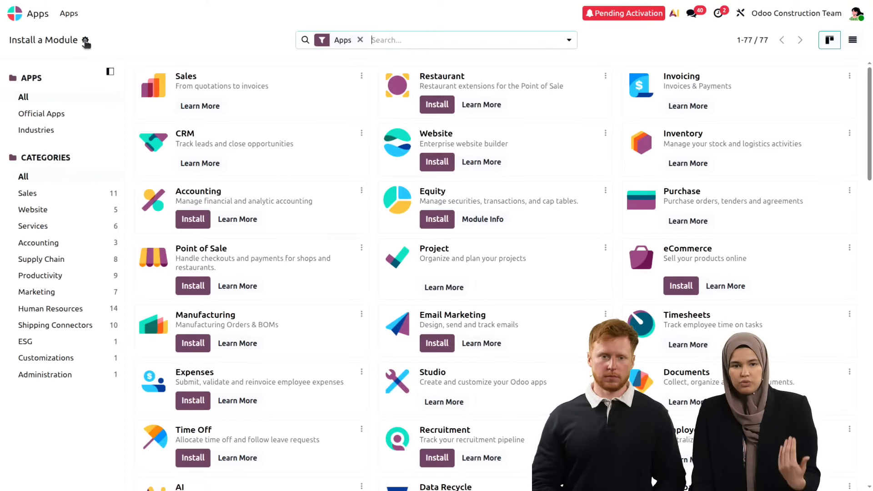
left_click(38, 16)
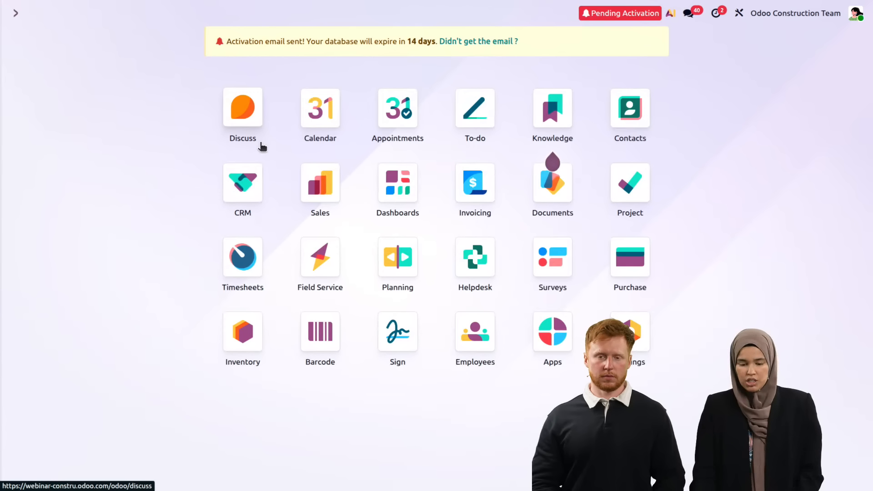
- Create a new opportunity in the CRM pipeline for the contact Deloitte Belgium, keeping the suggested opportunity name
left_click(243, 184)
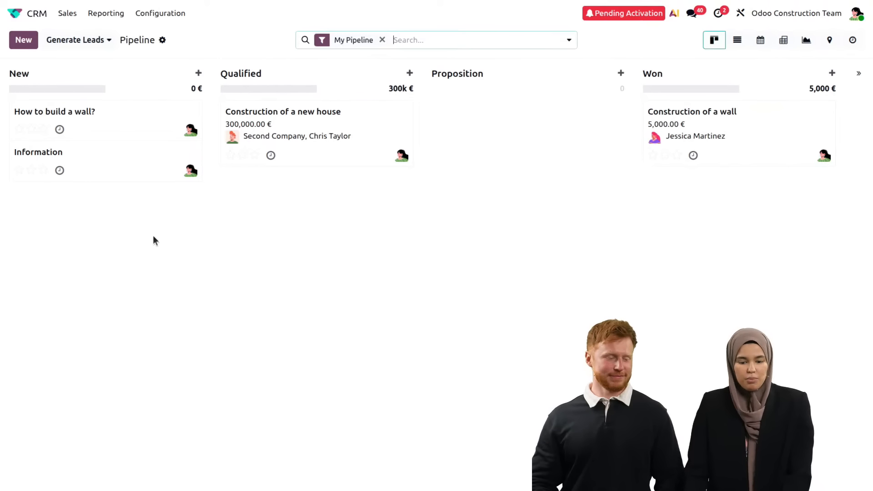
left_click(27, 46)
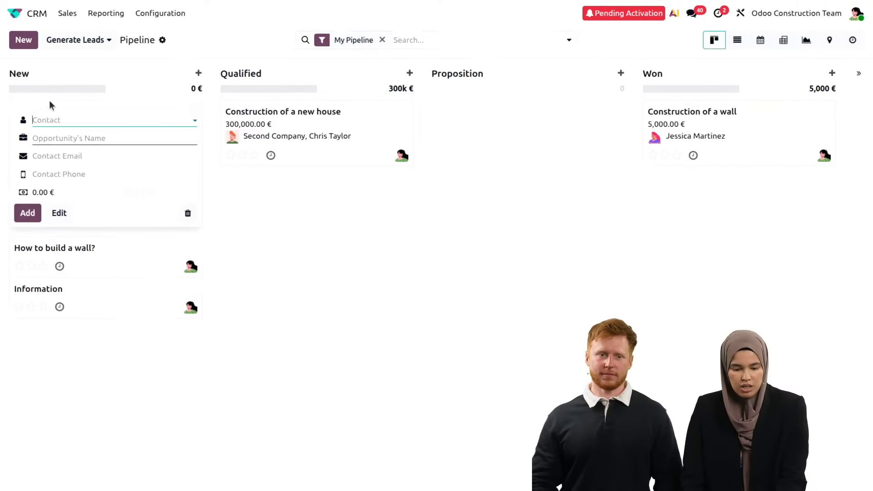
left_click(44, 120)
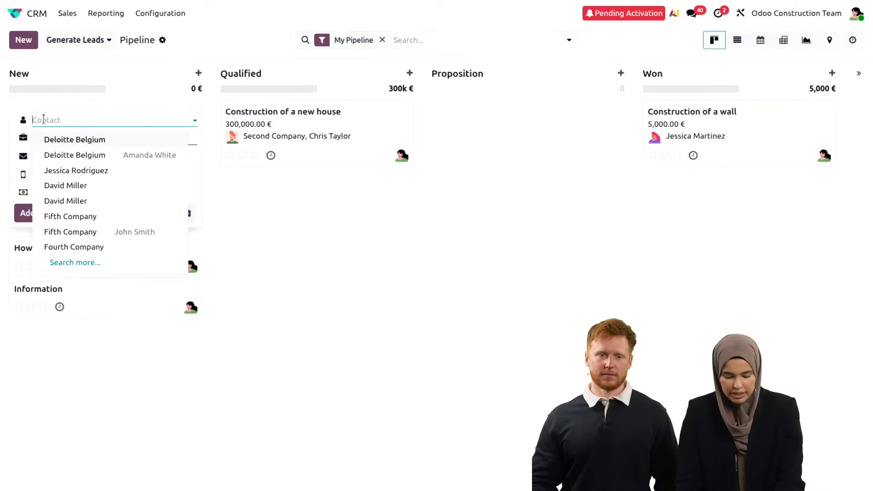
type("Deloi")
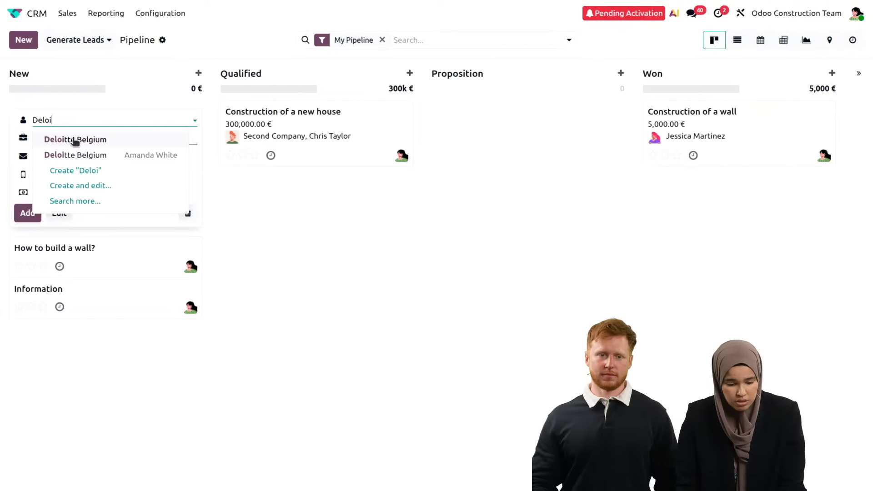
left_click(75, 142)
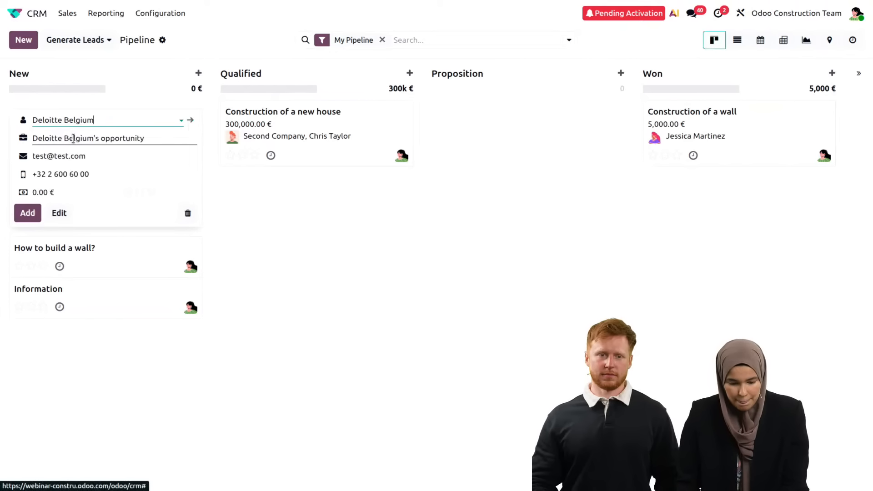
left_click(31, 211)
left_click(255, 249)
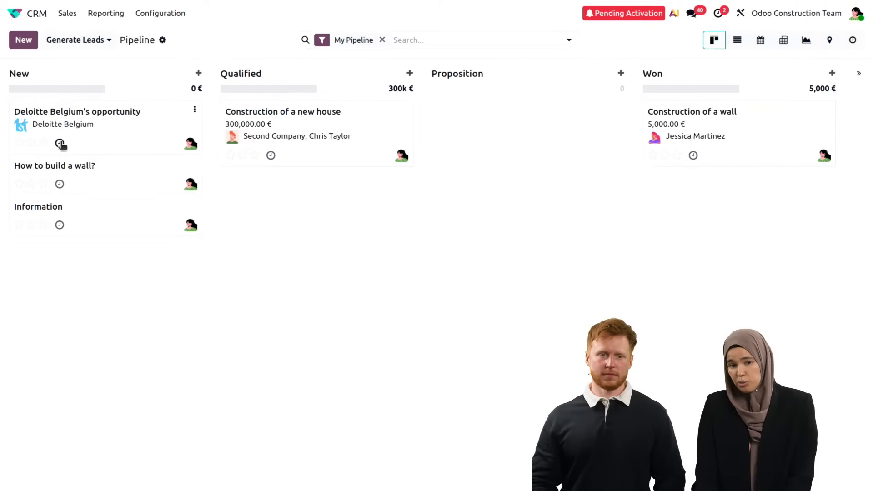
- From the Deloitte Belgium opportunity, inspect the linked contact record with its invoices and tasks, and return to the opportunity
left_click(126, 135)
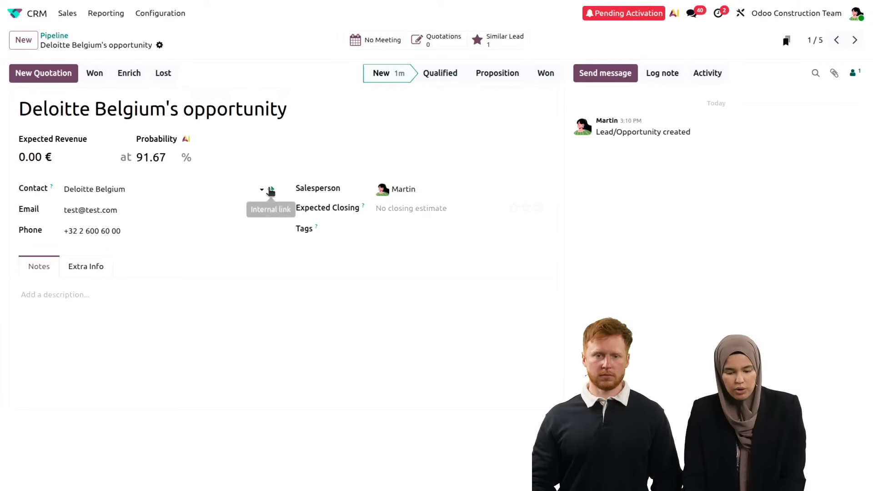
left_click(271, 190)
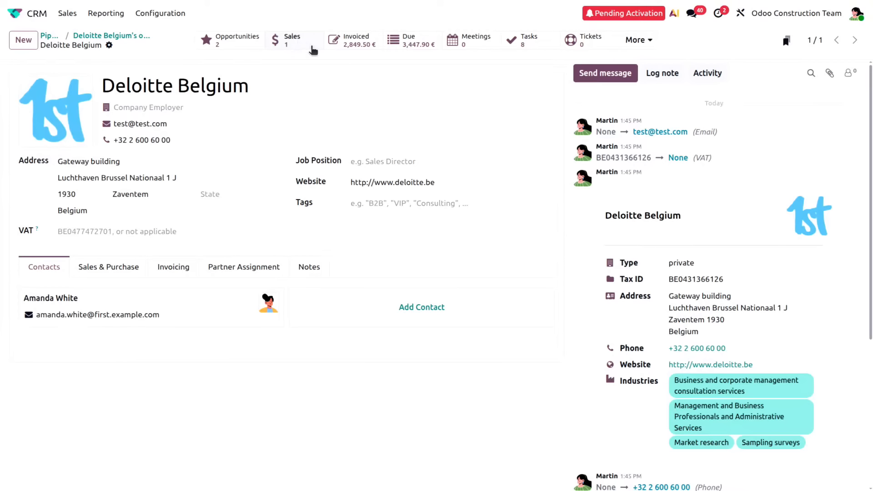
left_click(358, 49)
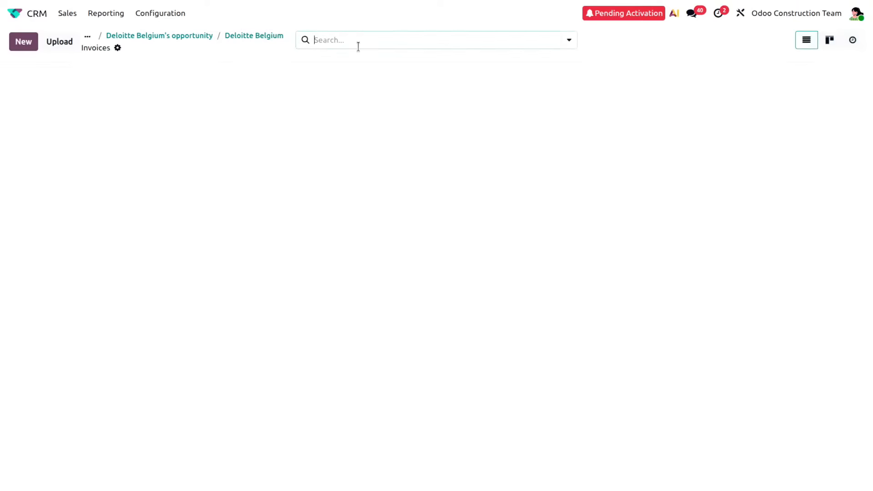
left_click(252, 44)
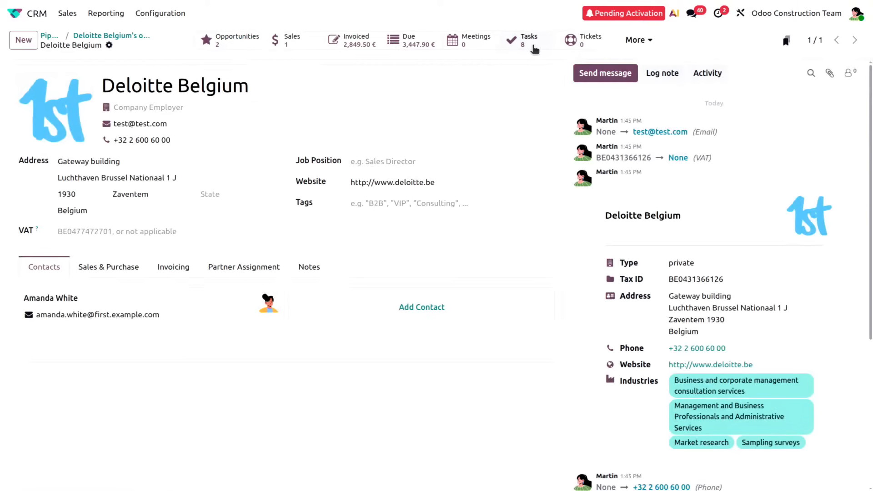
left_click(541, 45)
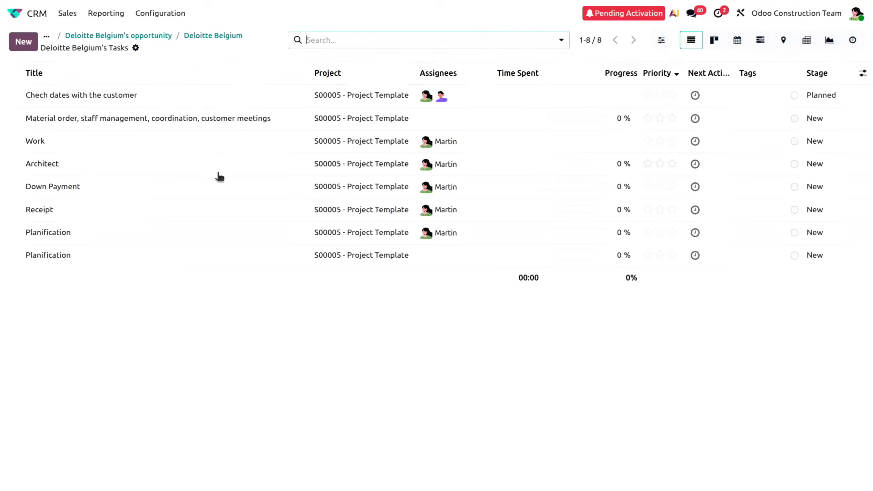
left_click(199, 41)
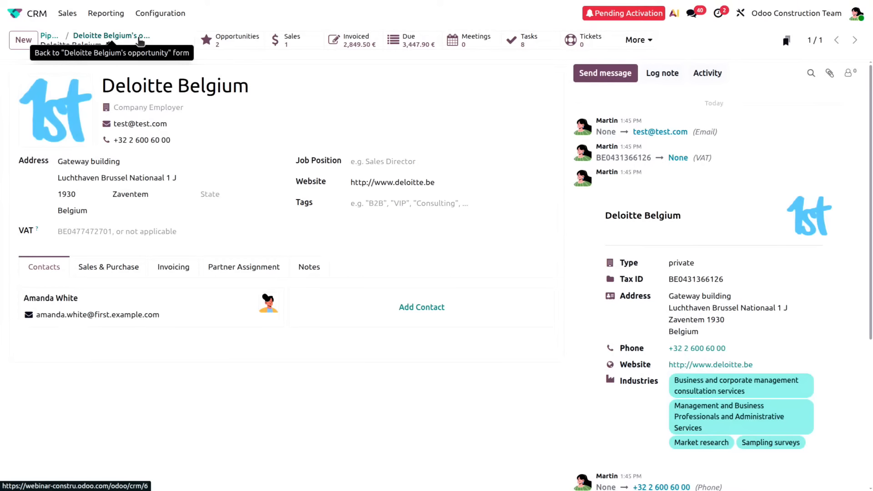
left_click(140, 40)
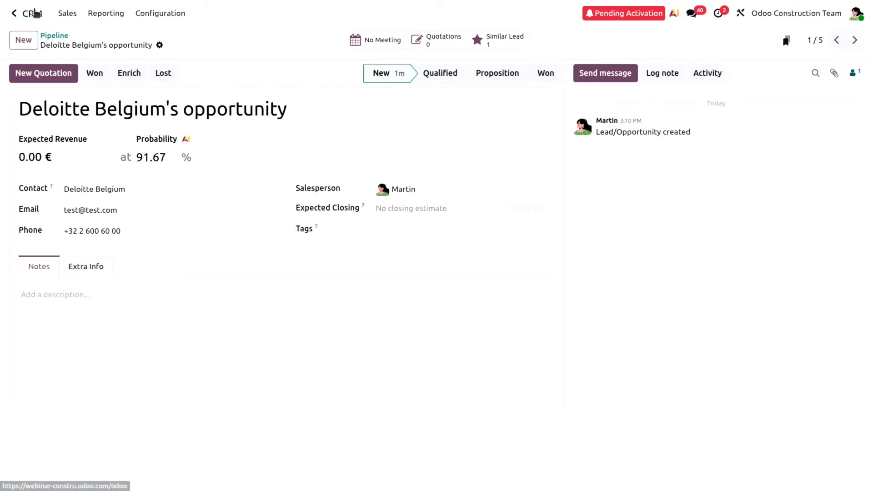
- Search the Contacts app by name for "deloitte" and return to the home dashboard
left_click(35, 13)
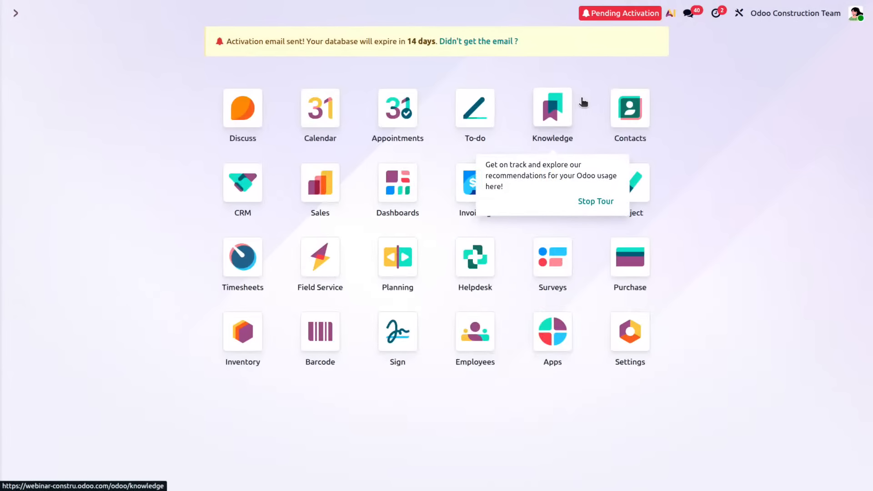
left_click(630, 109)
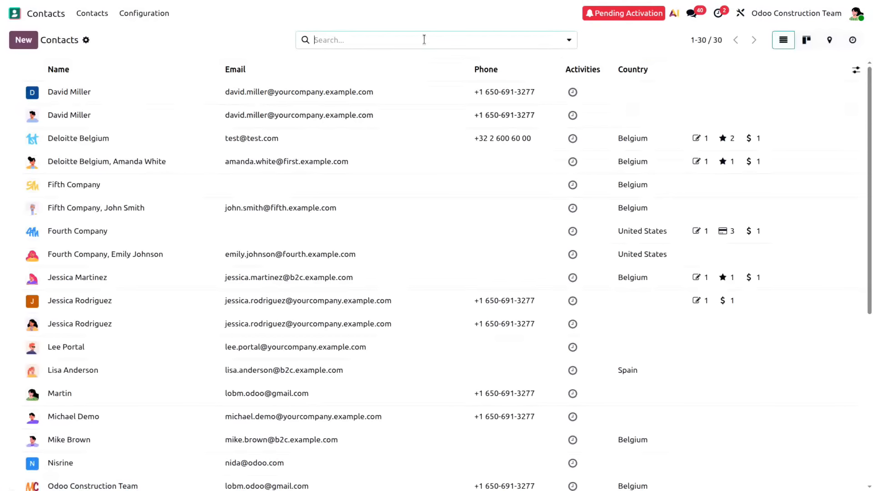
type("de")
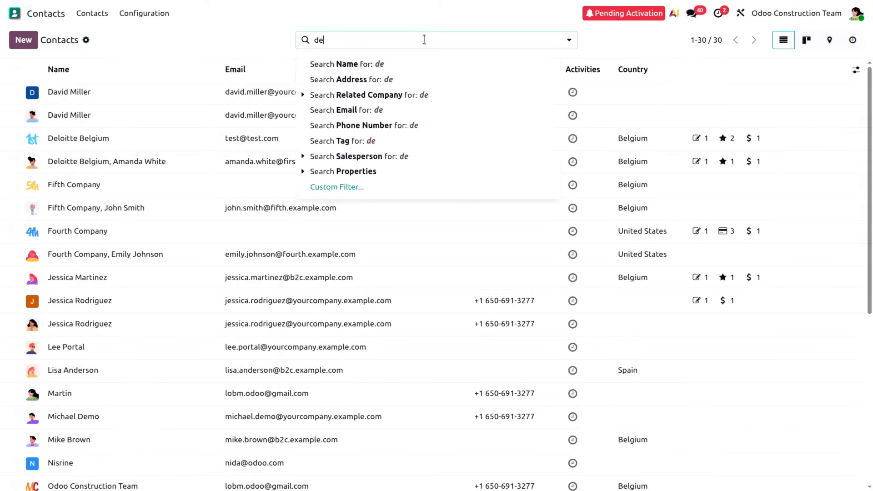
type("loitte")
key("Return")
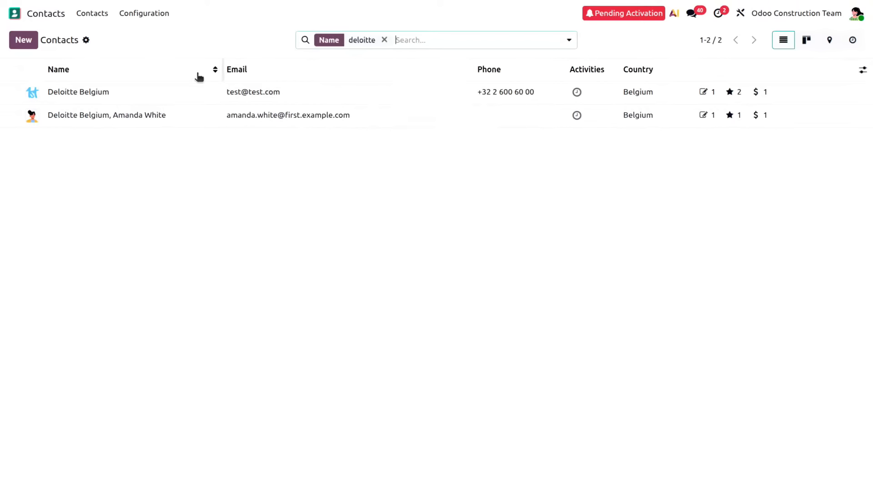
left_click(14, 14)
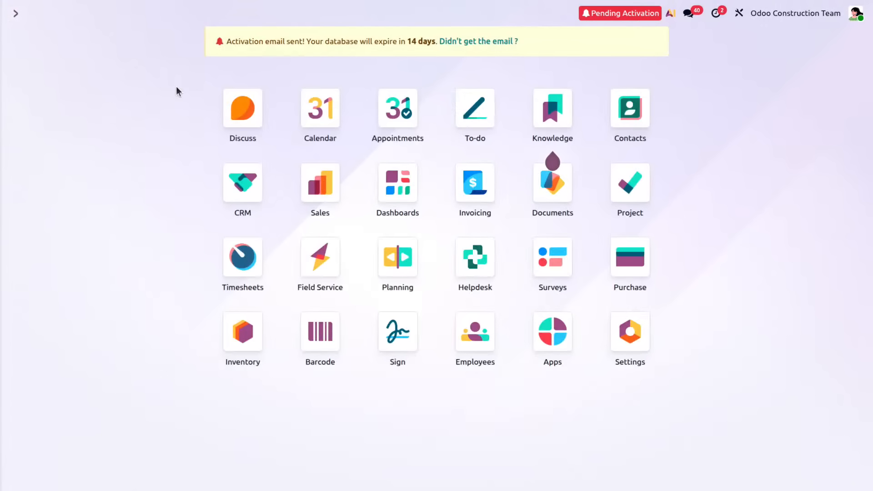
- Log the internal note "they want a carport" on Deloitte Belgium's opportunity in the CRM pipeline
left_click(250, 195)
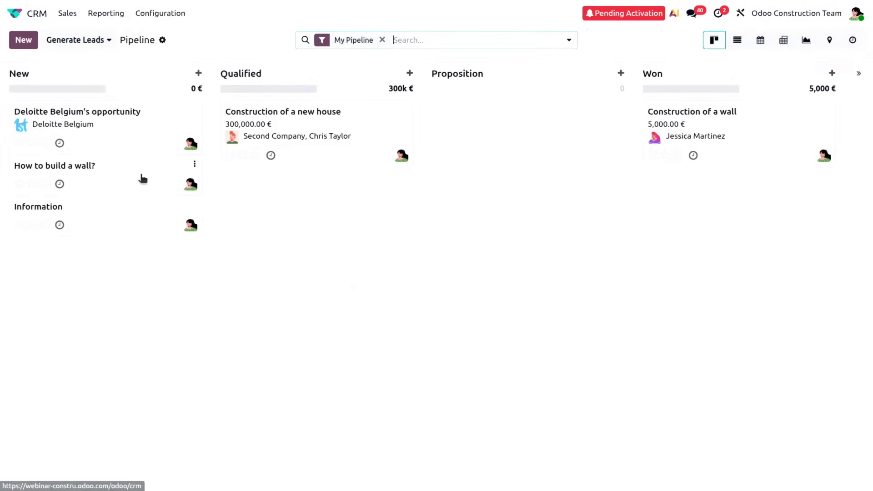
left_click(142, 125)
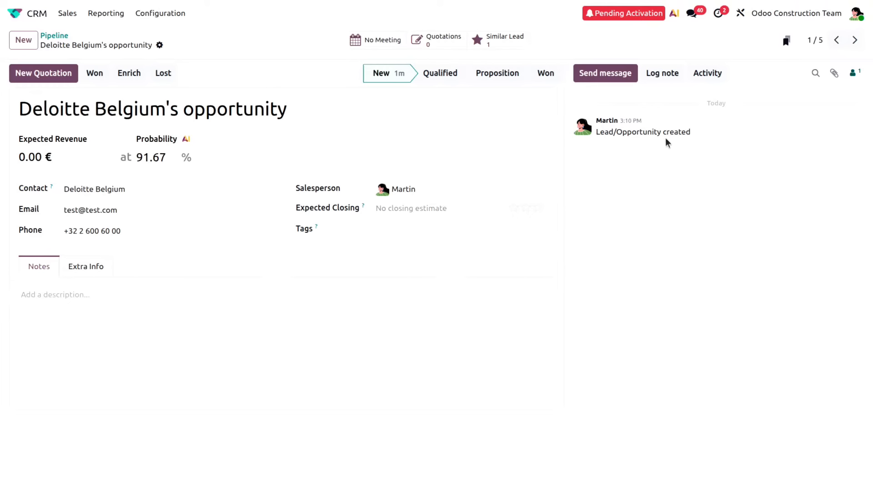
left_click(662, 74)
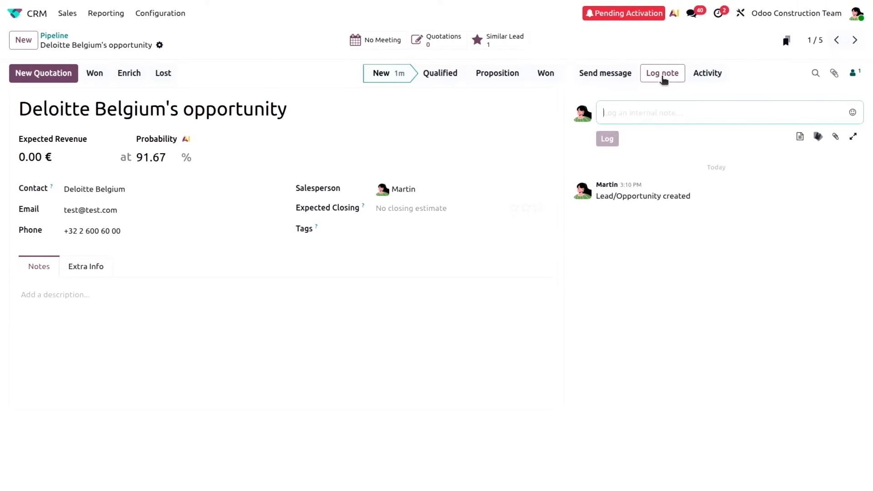
type("they ")
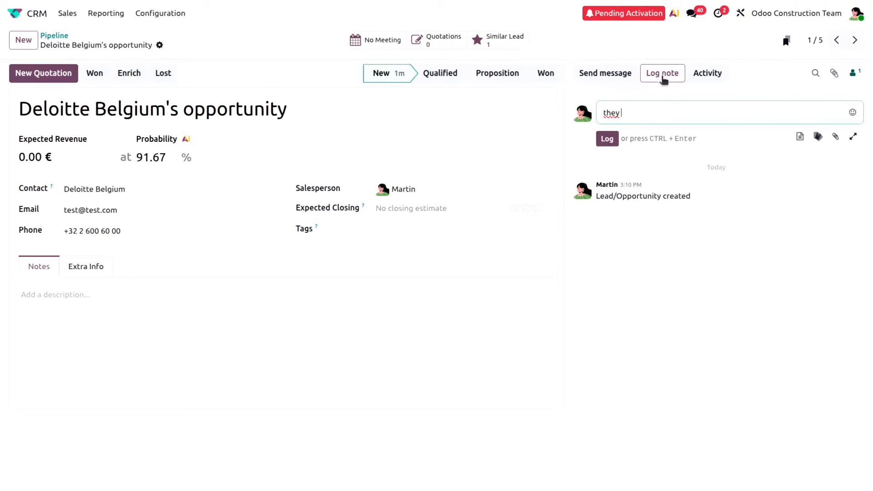
type("want a carport")
left_click(610, 139)
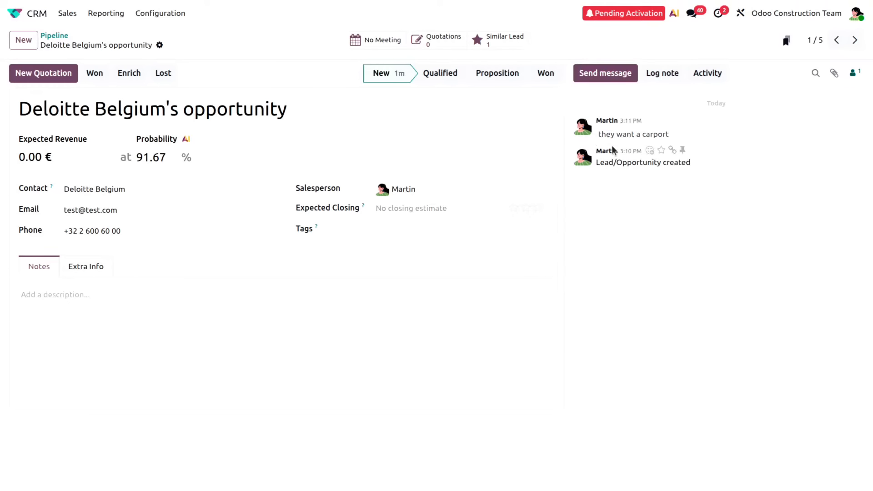
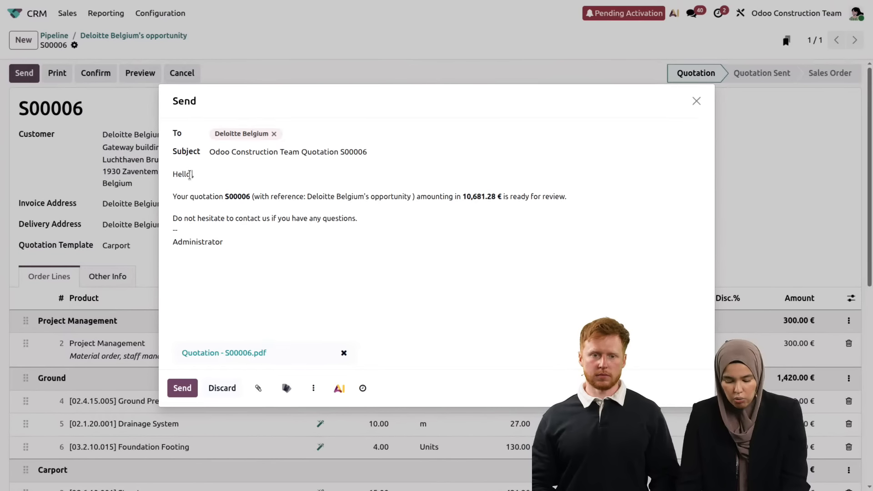
- Add the recipient's first name to the email greeting and send the carport quotation with its PDF to Deloitte Belgium
type("Marc")
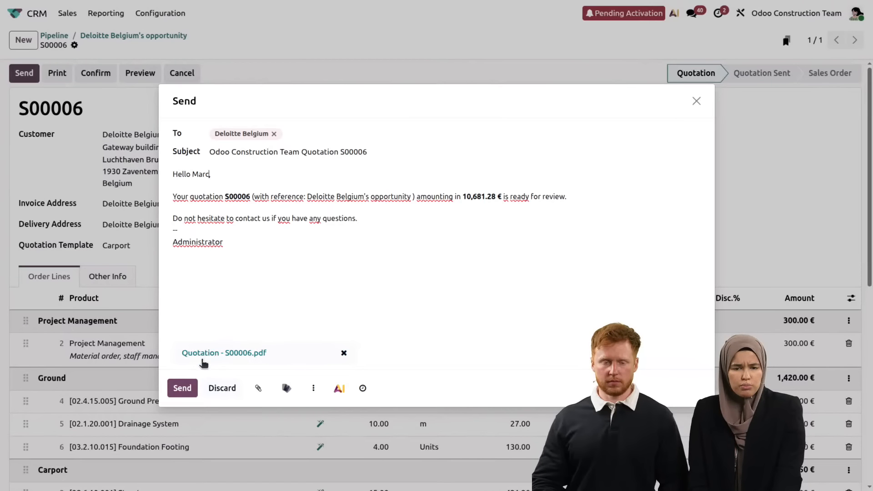
left_click(182, 389)
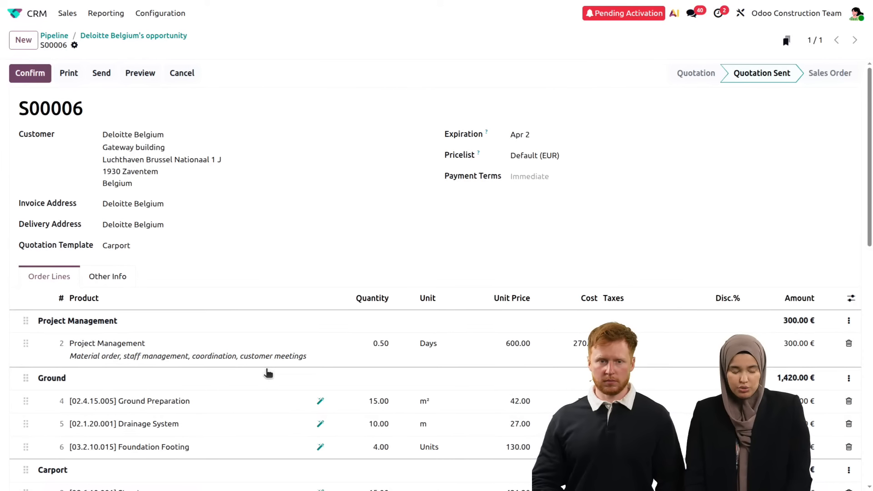
- Review the order lines and sent message on the quotation, and examine the line items in the attached quotation PDF
scroll(268, 373, "down", 5)
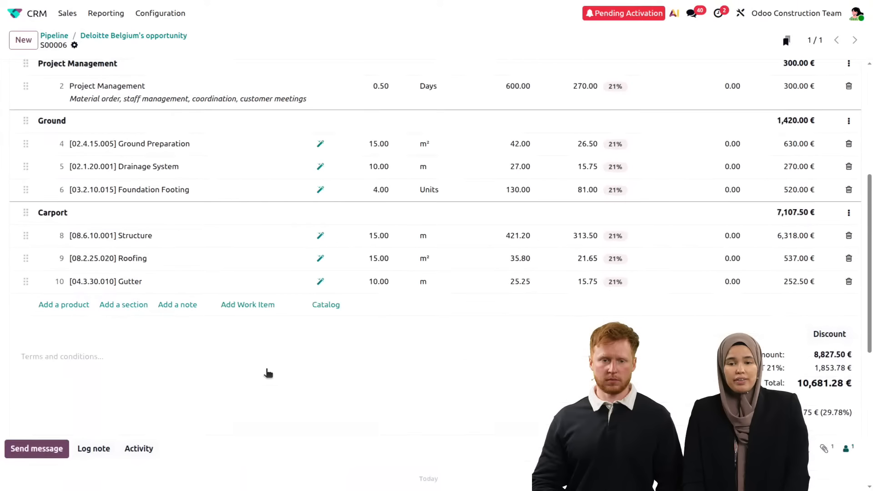
scroll(268, 372, "down", 7)
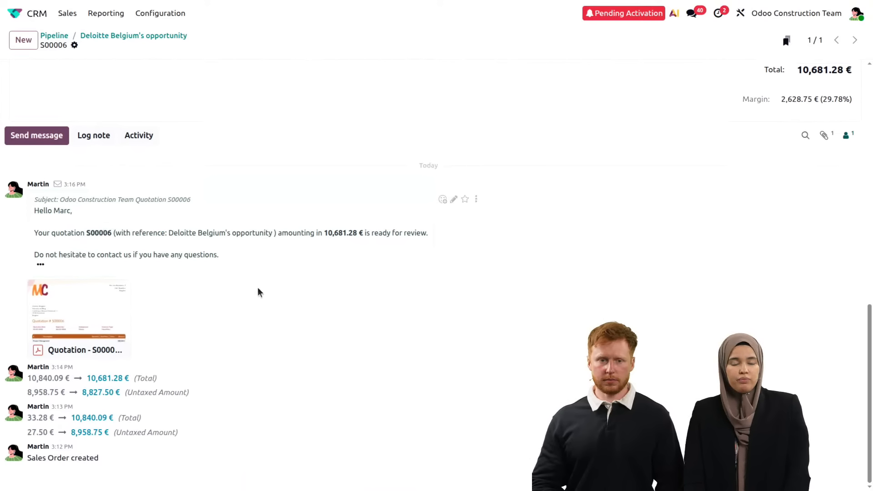
scroll(308, 291, "up", 8)
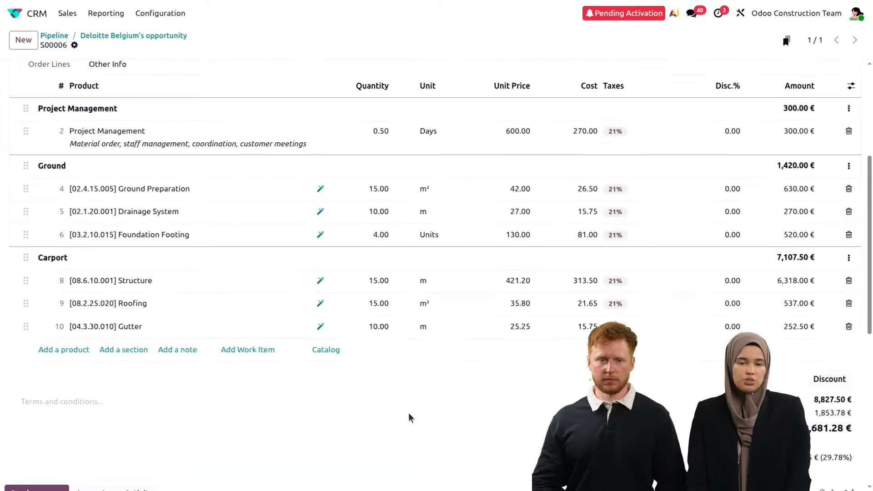
scroll(409, 418, "down", 7)
left_click(97, 313)
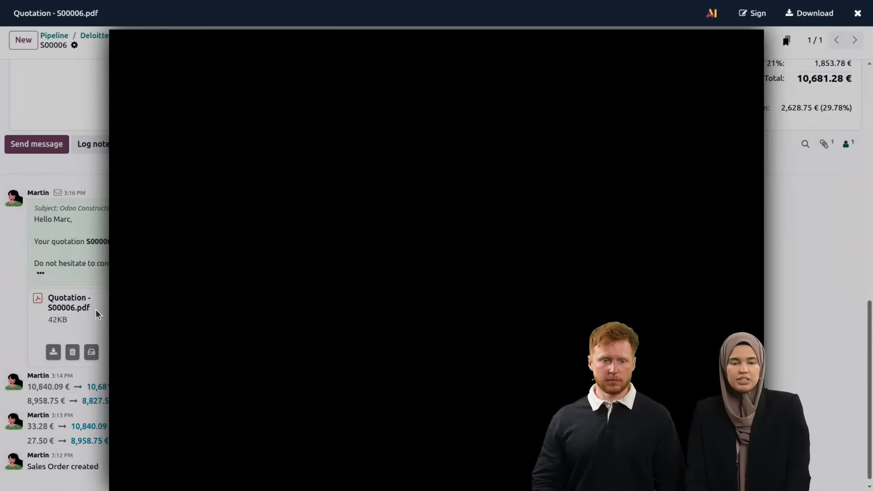
scroll(273, 280, "down", 5)
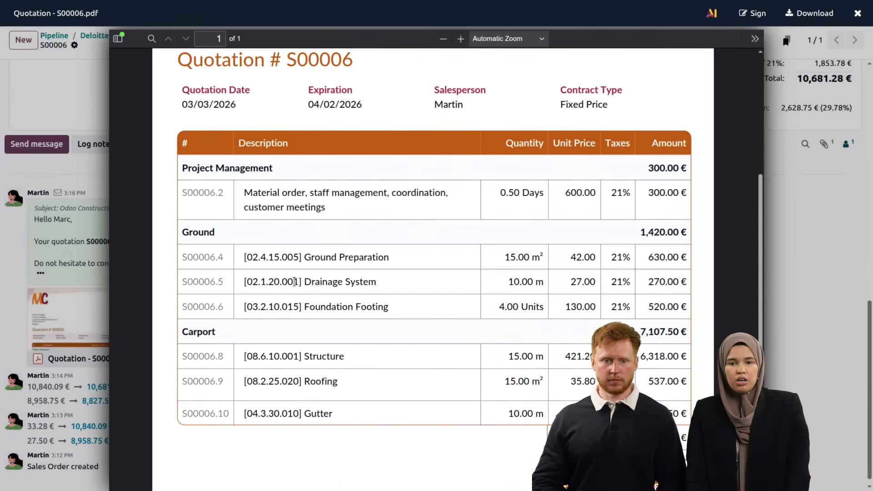
- Finish reviewing the quotation PDF totals, close the PDF, and preview the quotation in the customer portal
scroll(294, 281, "down", 2)
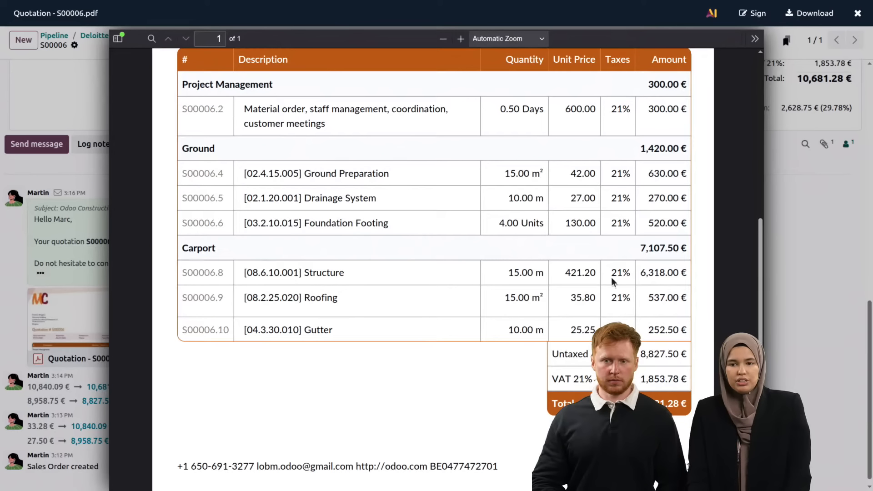
left_click(802, 328)
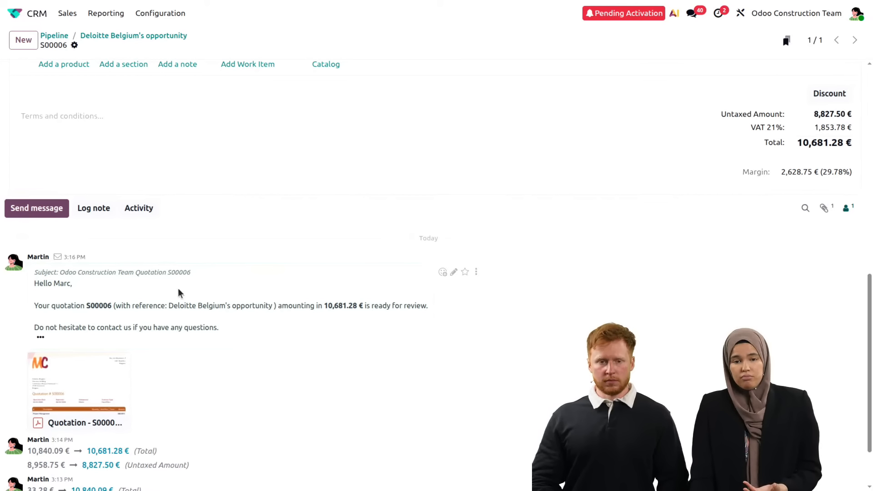
scroll(178, 291, "up", 3)
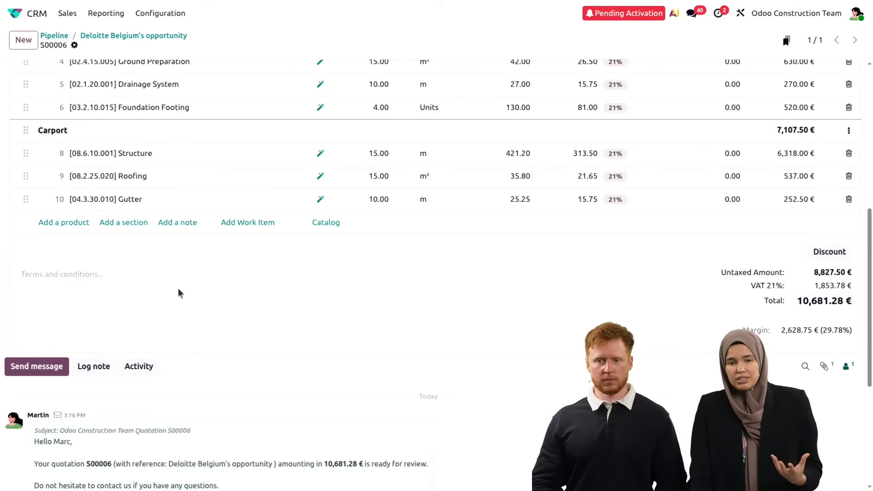
scroll(178, 291, "up", 6)
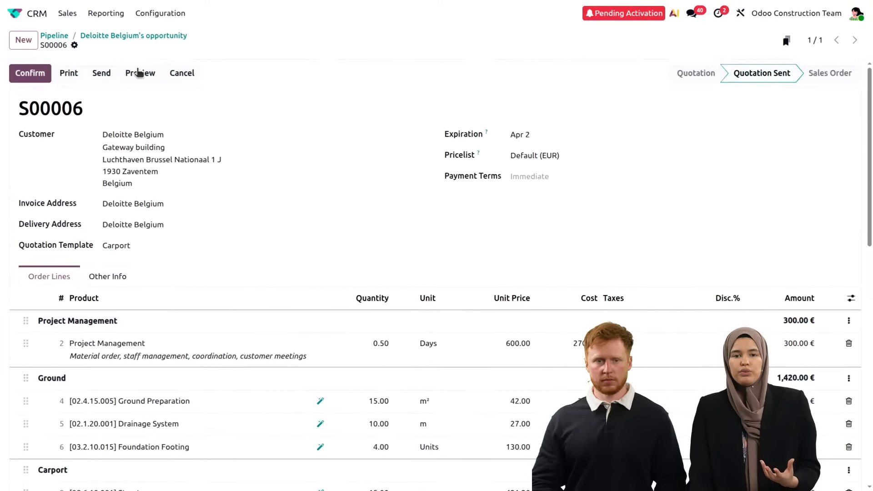
left_click(140, 73)
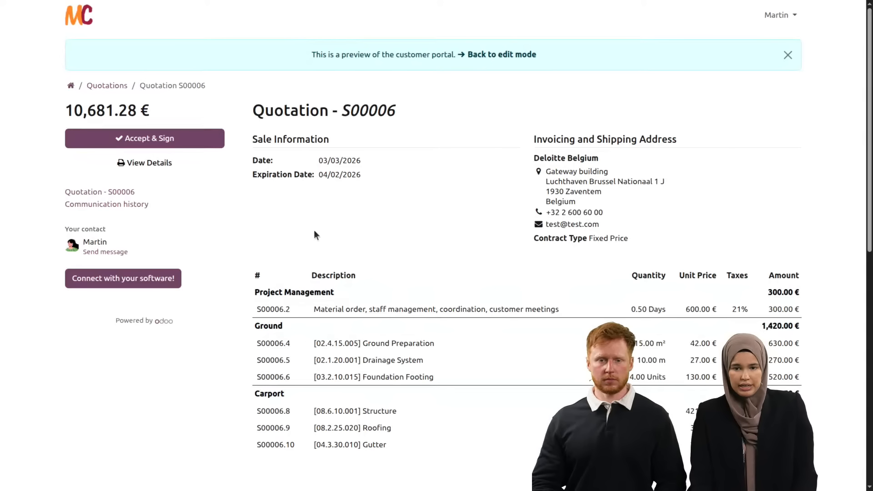
scroll(325, 285, "down", 1)
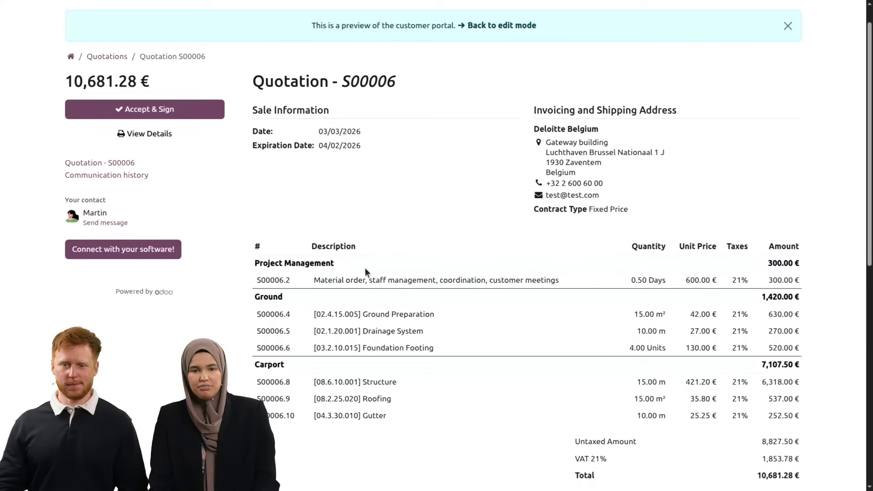
- Accept and sign the quotation on behalf of Deloitte Belgium using a hand-drawn signature
left_click(187, 109)
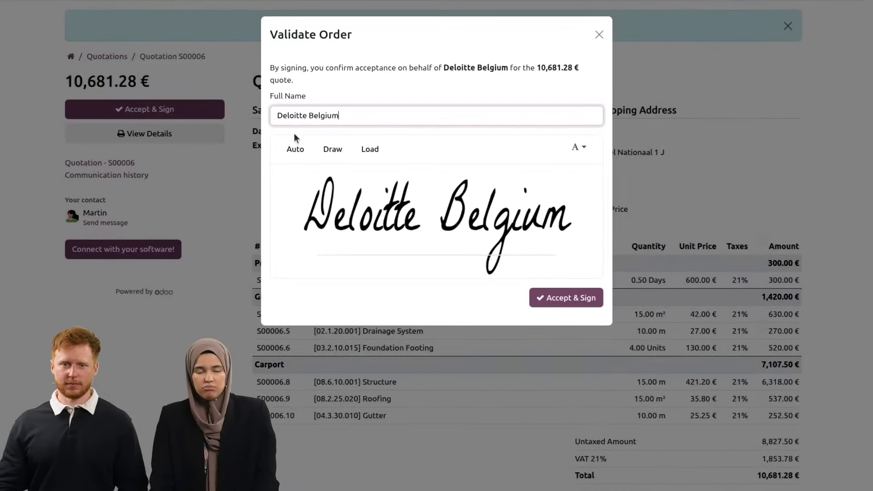
left_click(333, 151)
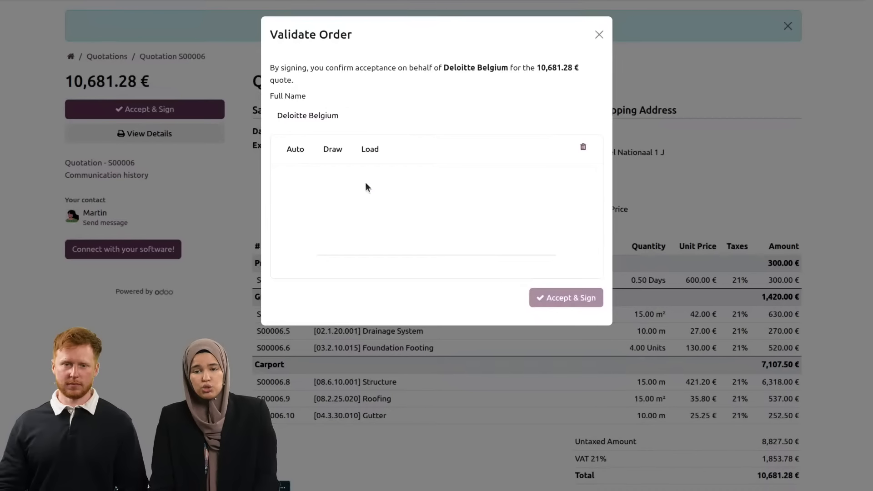
mouse_move(366, 182)
left_mouse_down()
mouse_move(390, 237)
mouse_move(433, 214)
mouse_move(433, 200)
left_mouse_up()
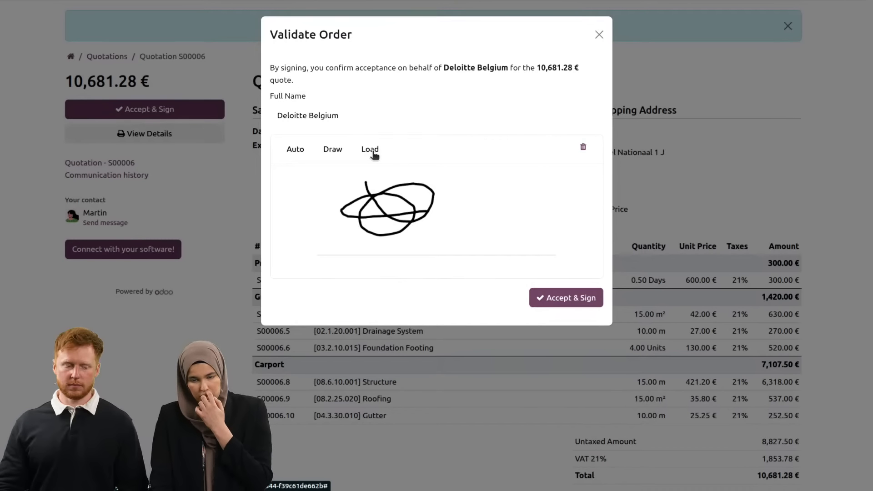
left_click(548, 298)
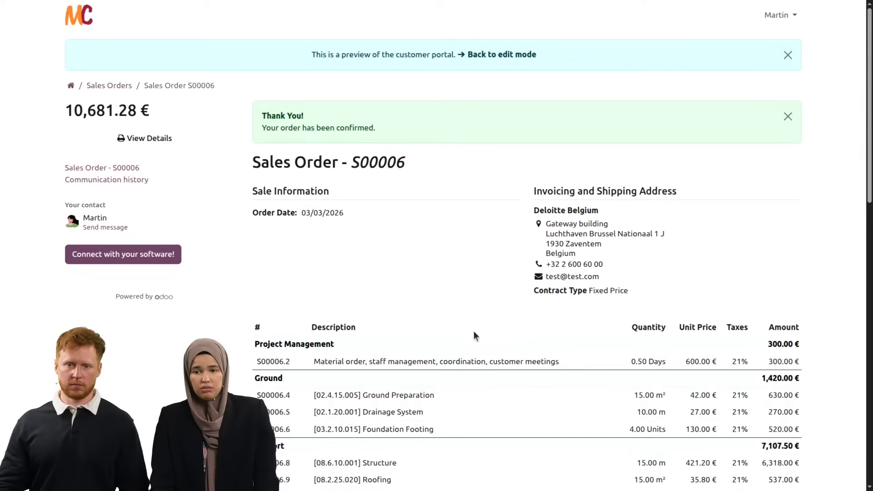
- Review the signed order in the customer portal and return to its editable sales order form
scroll(473, 336, "down", 4)
scroll(473, 336, "up", 4)
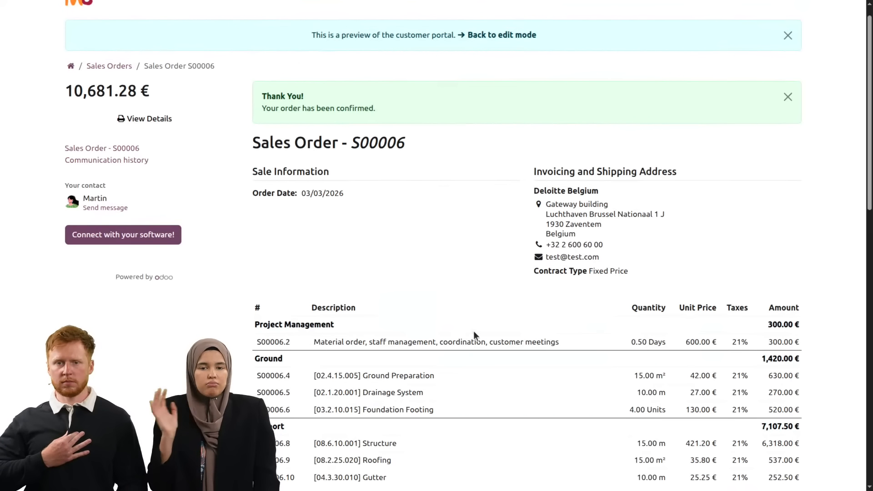
scroll(509, 255, "up", 1)
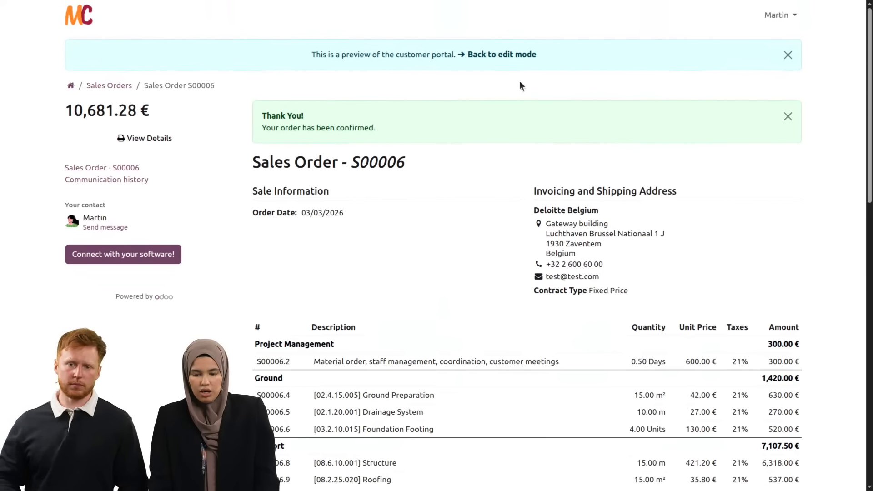
left_click(505, 56)
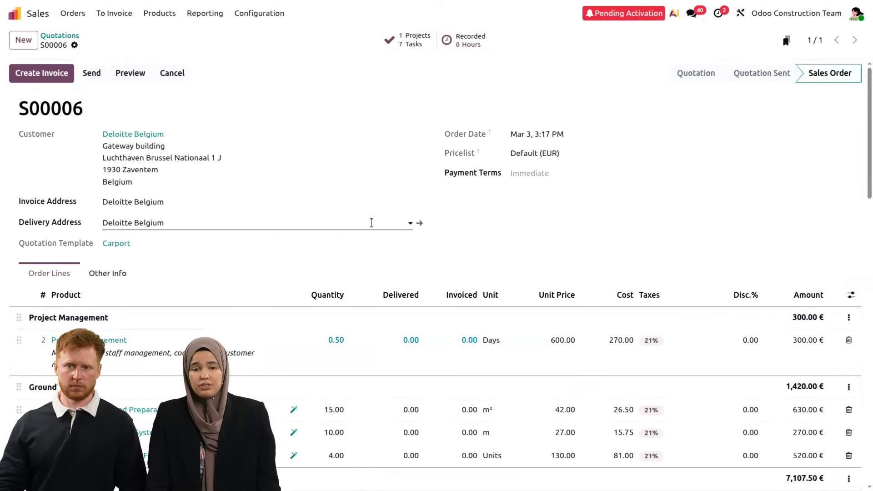
- Log an internal note on the sales order that mentions the salesperson and reads "hey new project for you !"
scroll(323, 318, "down", 10)
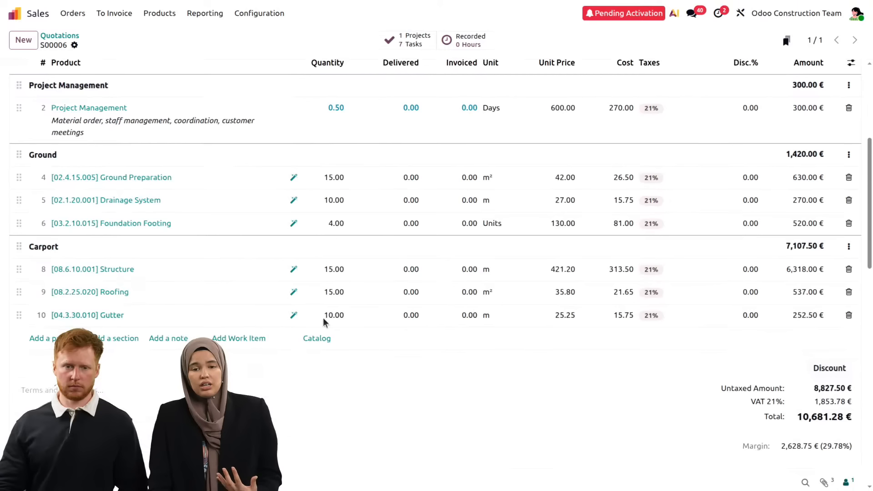
left_click(100, 269)
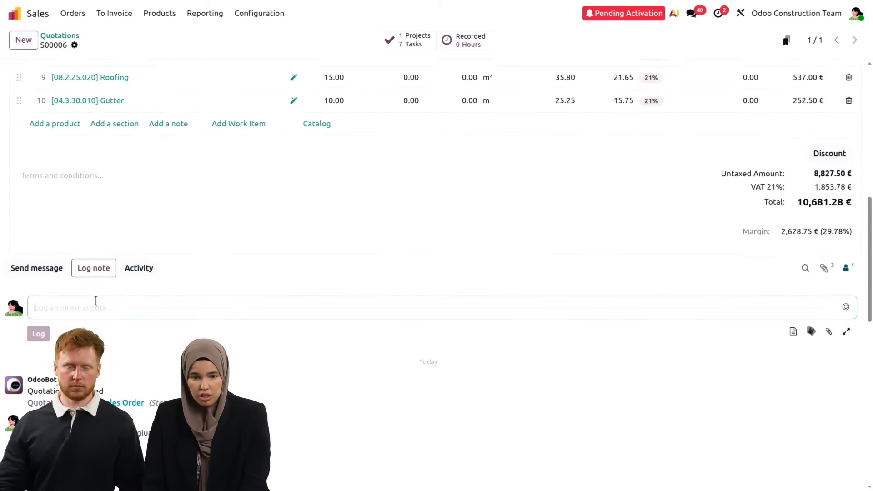
type("@ma")
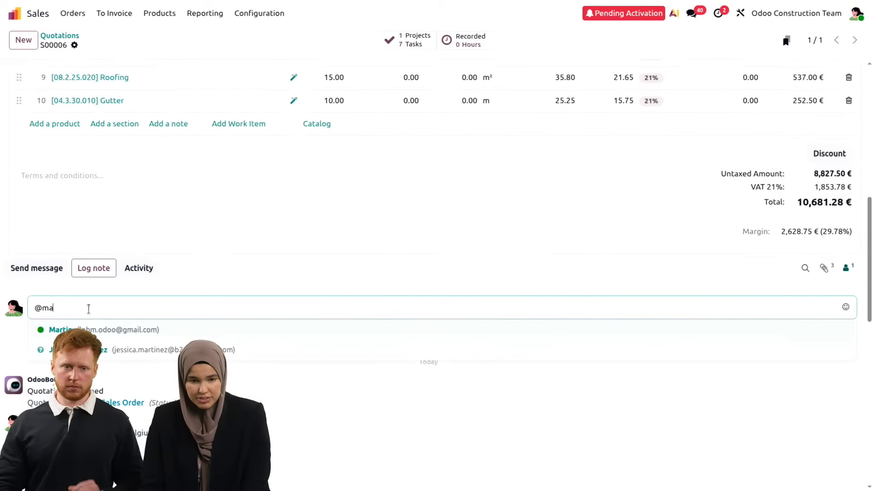
left_click(84, 331)
type("hey ne")
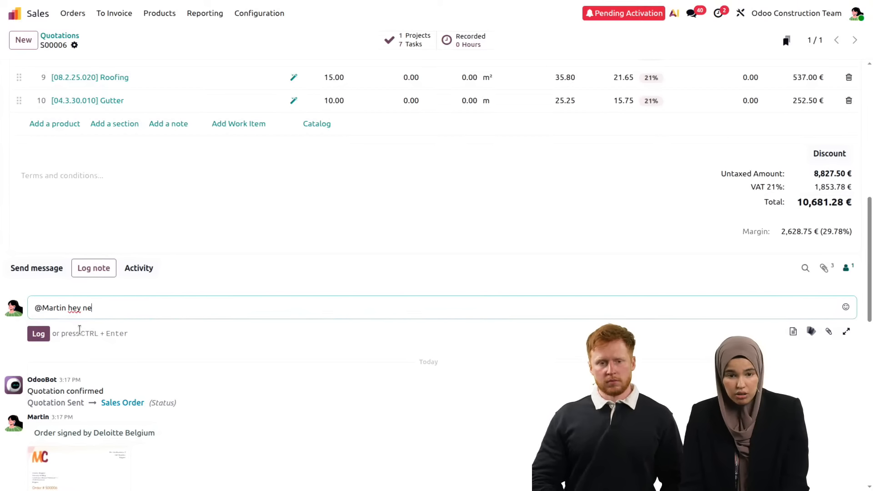
type("w project for you !")
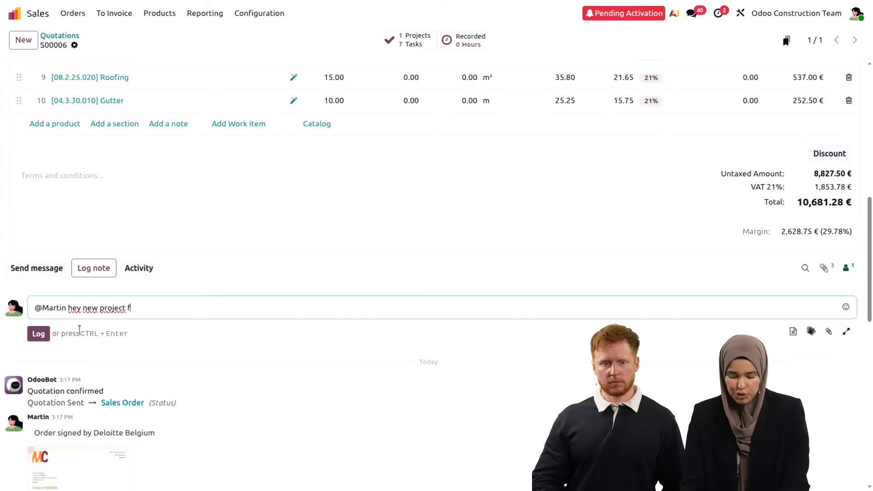
left_click(38, 333)
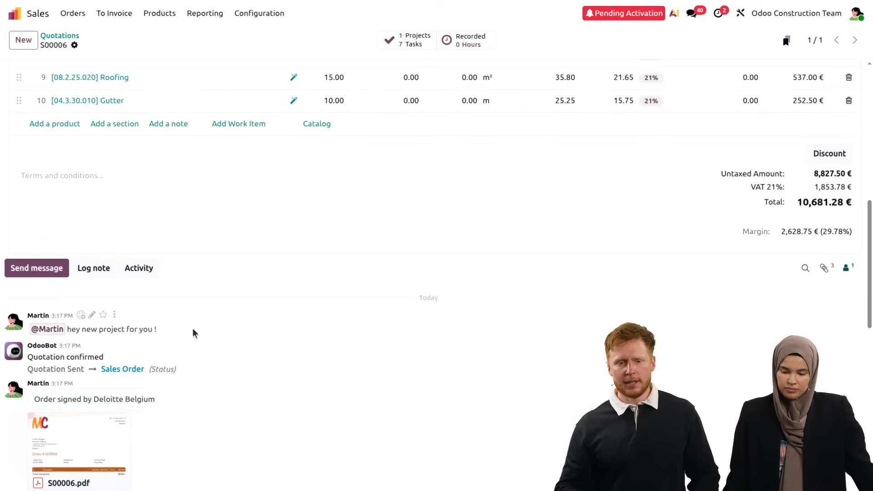
- Open the project tasks linked to the sales order and move the material order task below Work in the New stage
scroll(192, 333, "up", 10)
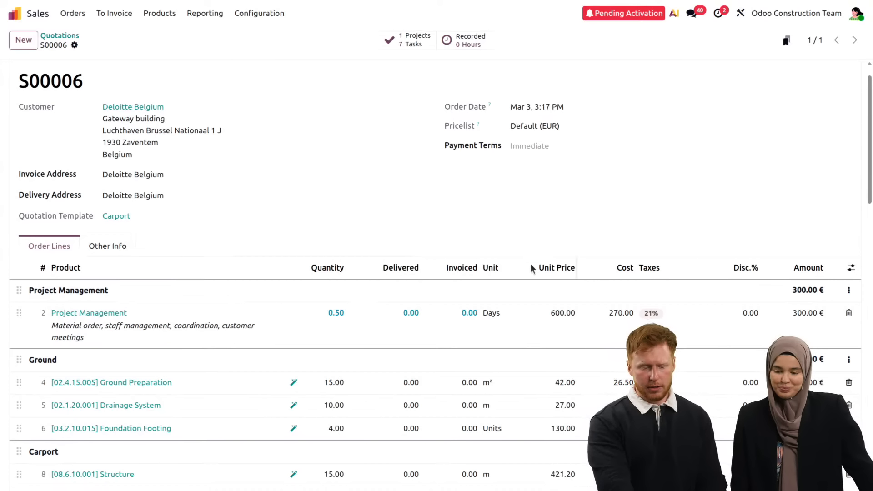
scroll(530, 268, "up", 1)
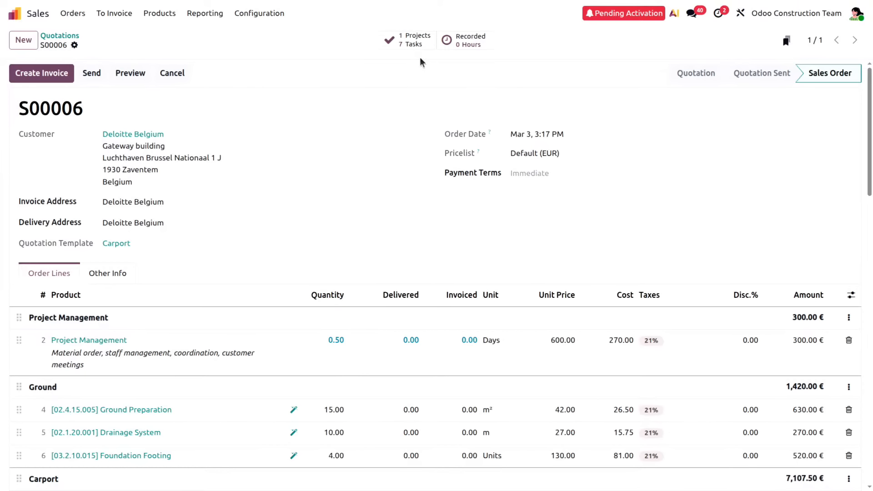
left_click(416, 43)
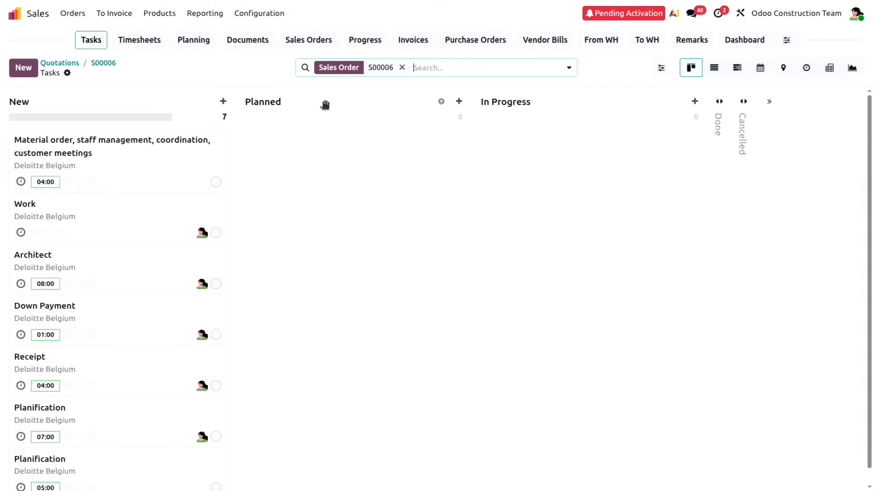
scroll(154, 259, "down", 1)
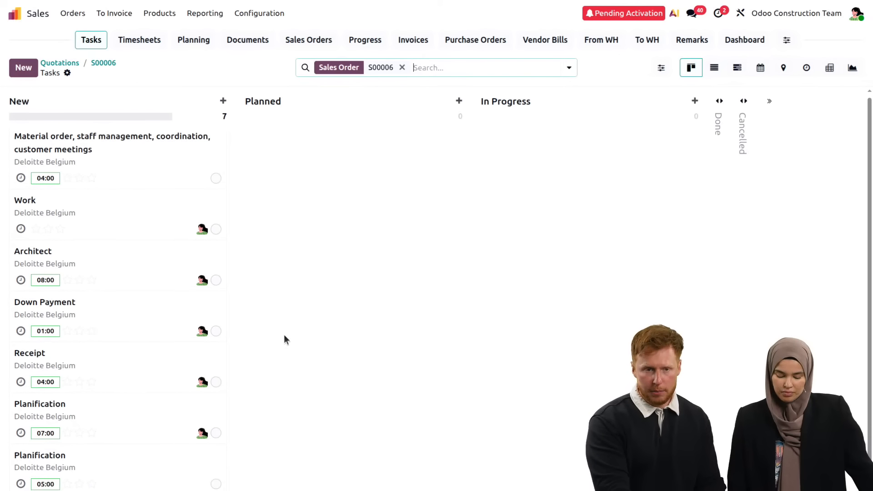
left_click_drag(147, 156, 182, 187)
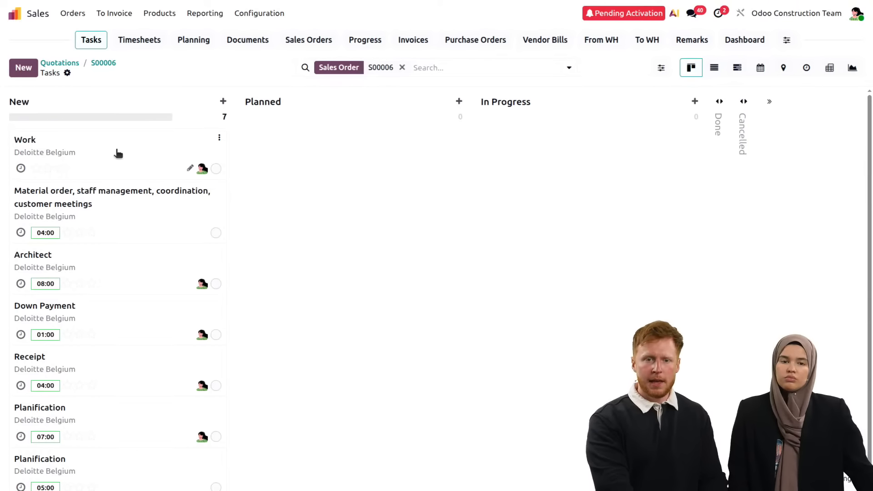
- Add the demo user as a second assignee on the Work task and return to the task board
left_click(118, 155)
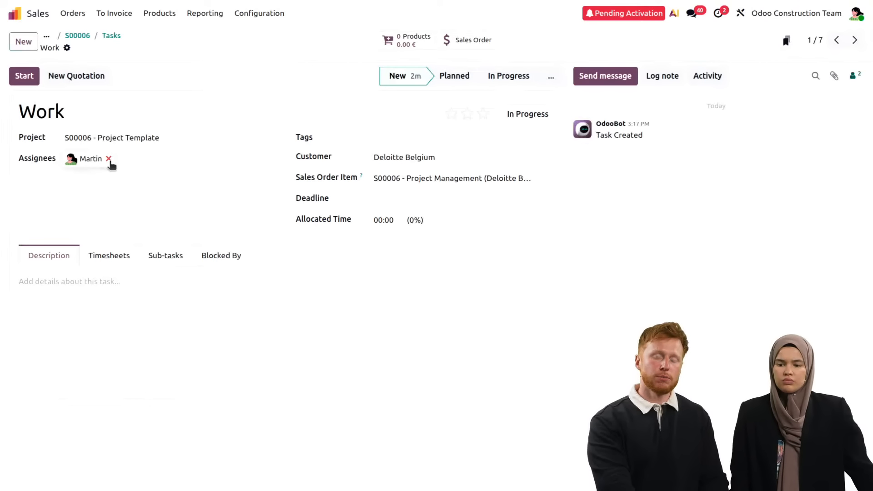
left_click(134, 157)
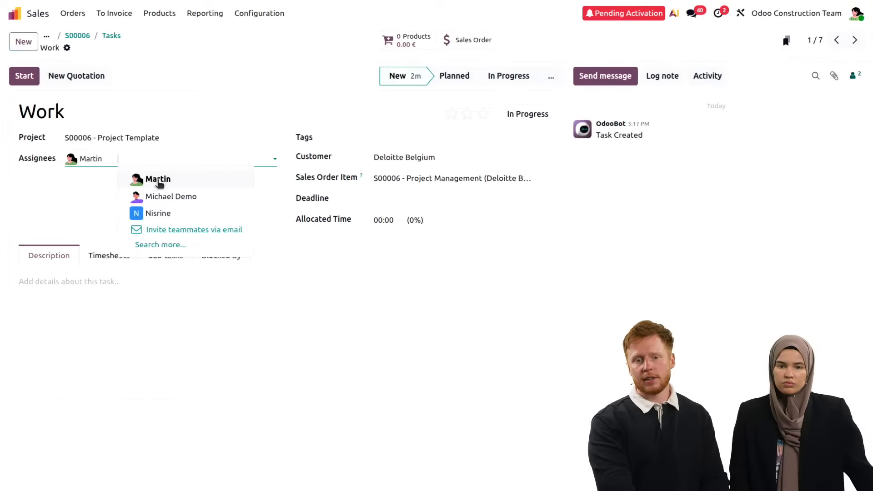
left_click(163, 197)
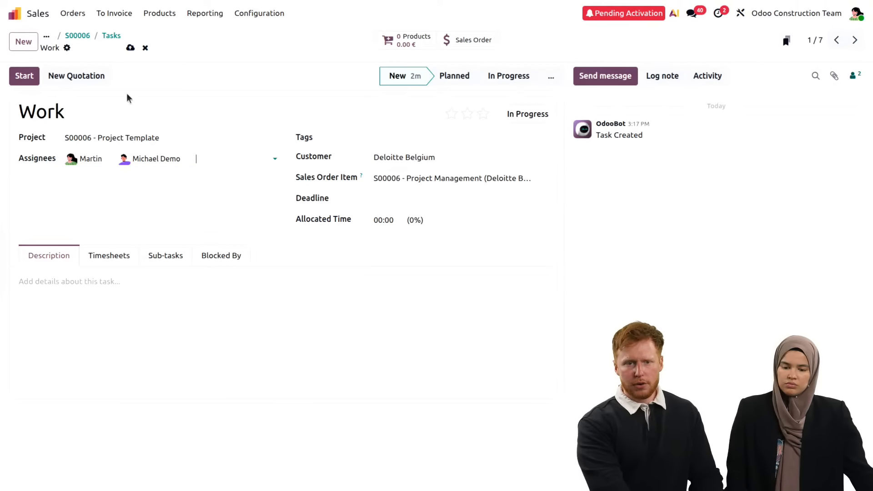
left_click(112, 35)
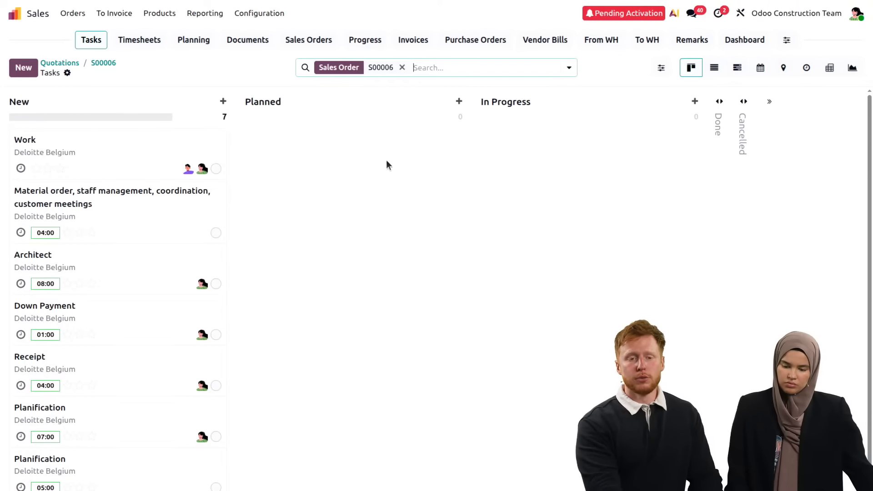
- Move the Work task to the Planned stage and set its status to Changes Requested
left_click_drag(146, 150, 296, 140)
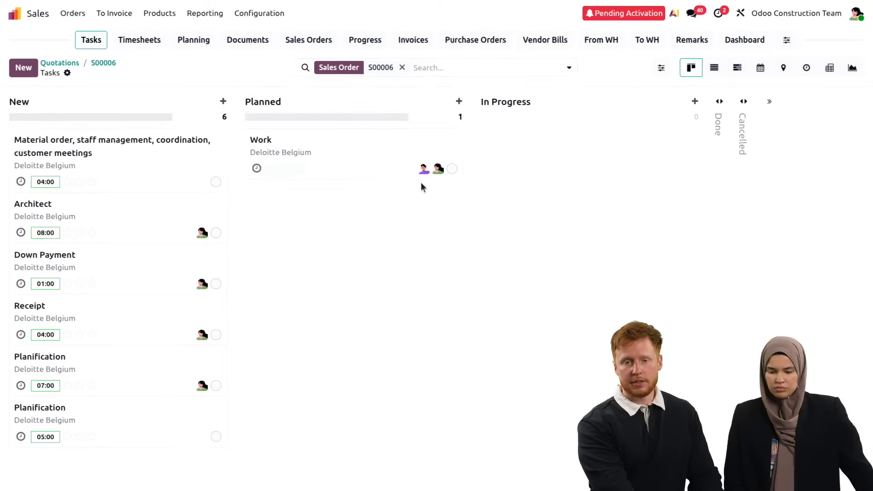
left_click(451, 170)
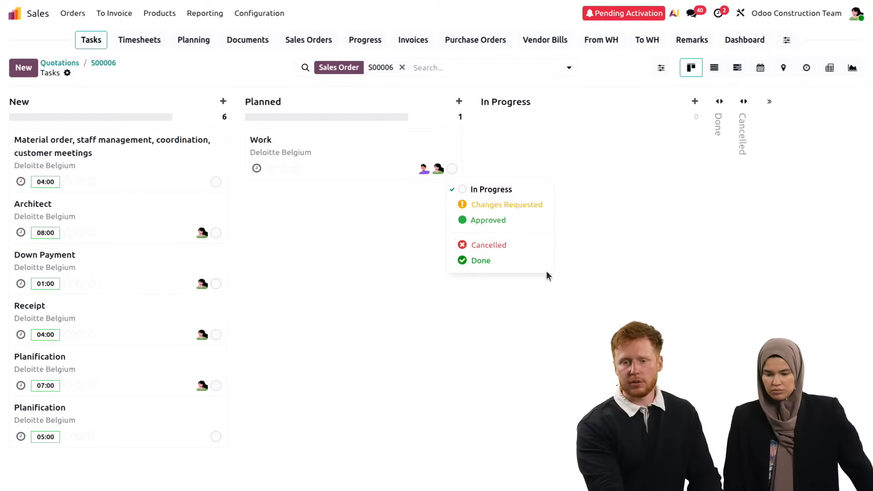
left_click(503, 206)
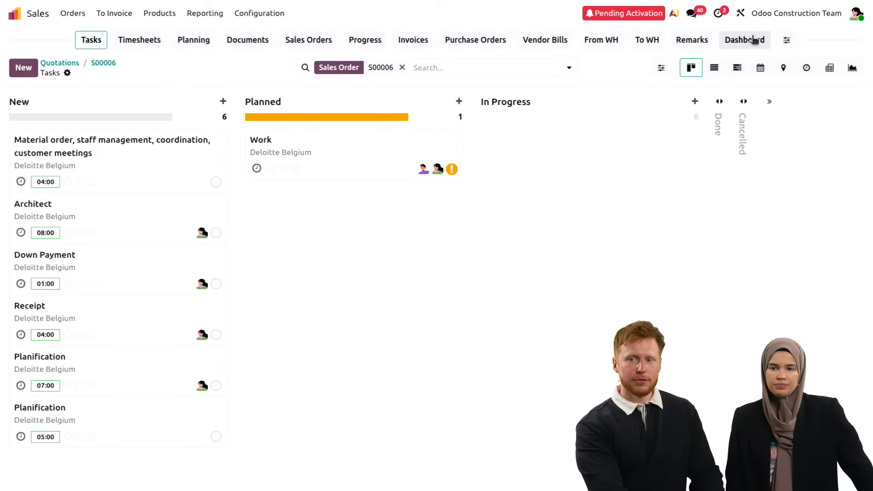
- Hide the To WH shortcut from the project's shortcut bar and open the project's Progress view
left_click(786, 41)
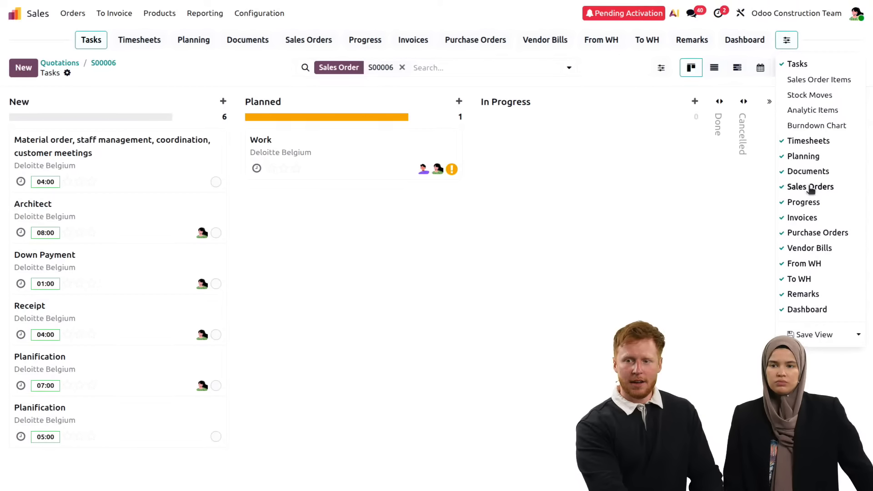
left_click(806, 279)
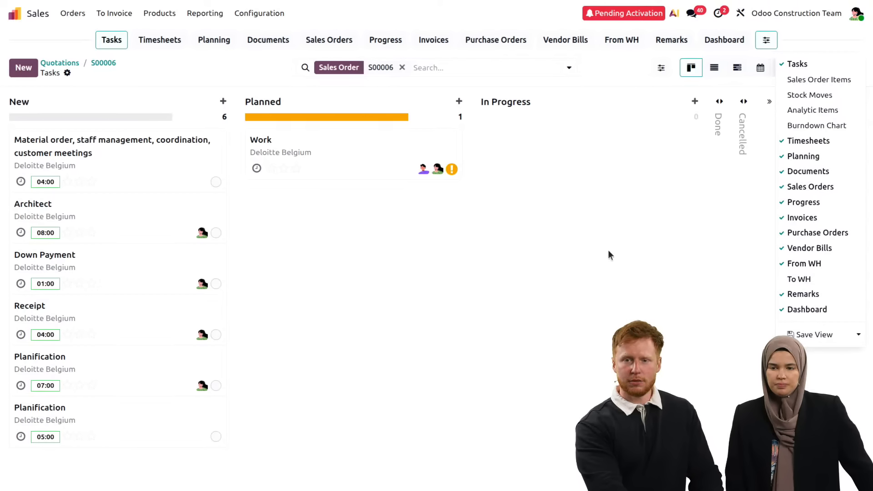
left_click(609, 255)
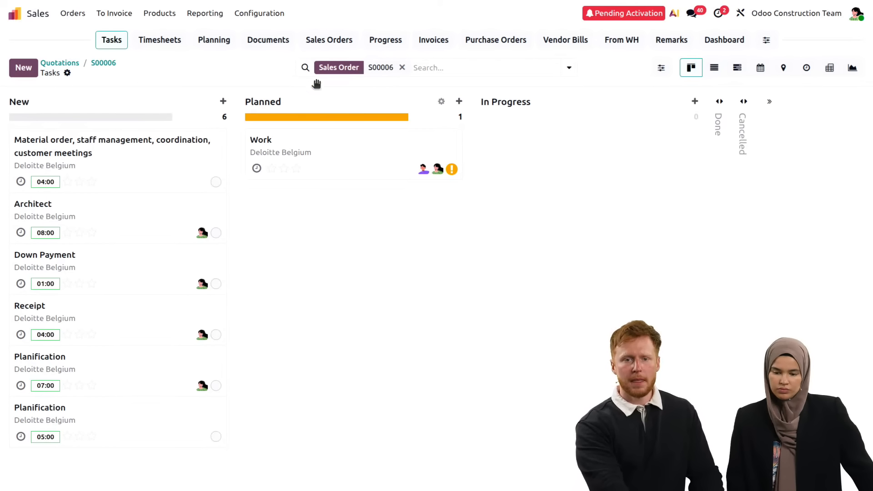
left_click(396, 41)
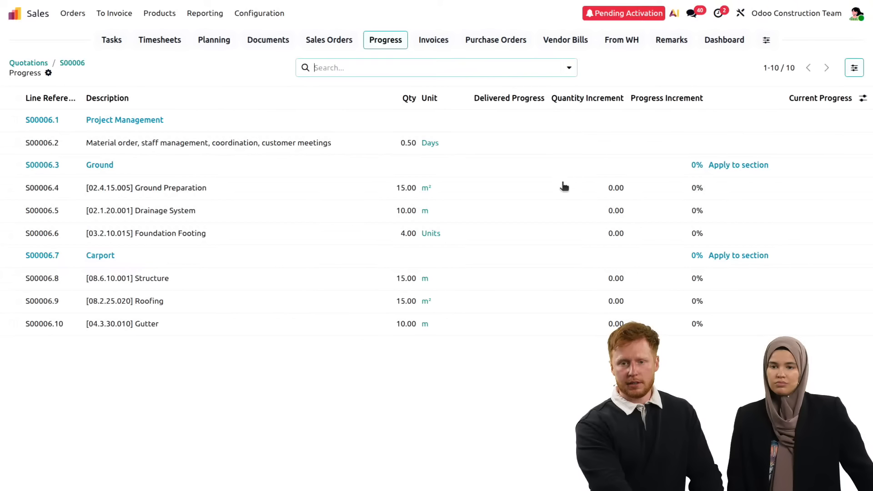
- Set the quantity increment of the Ground Preparation line to 3.00
left_click(612, 190)
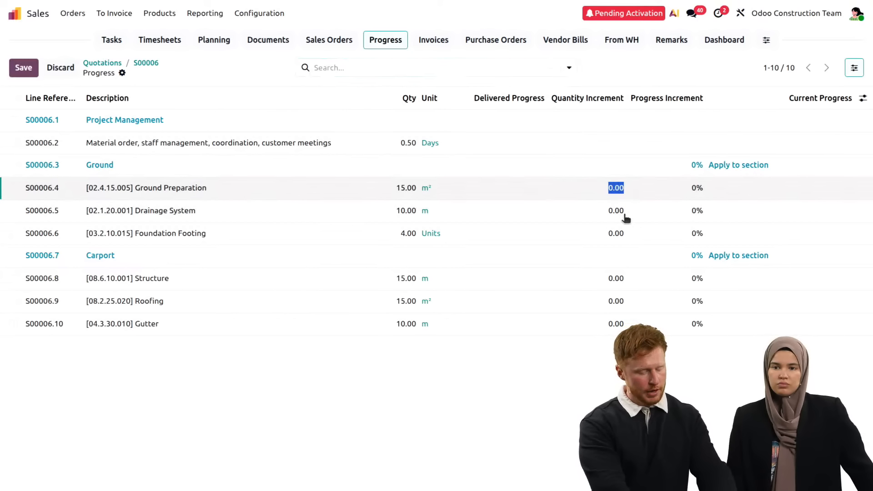
type("3")
left_click(655, 253)
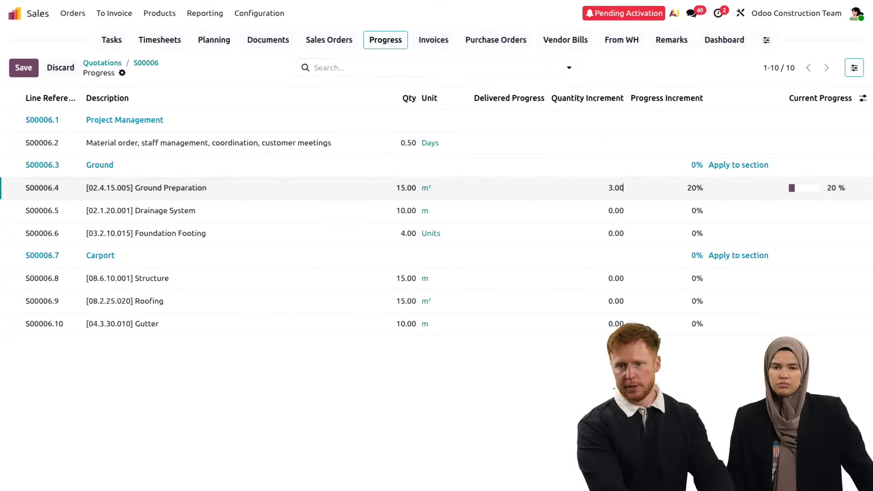
- Apply a 30% progress increment to the whole Carport section and update the delivery of all progress lines
left_click(616, 280)
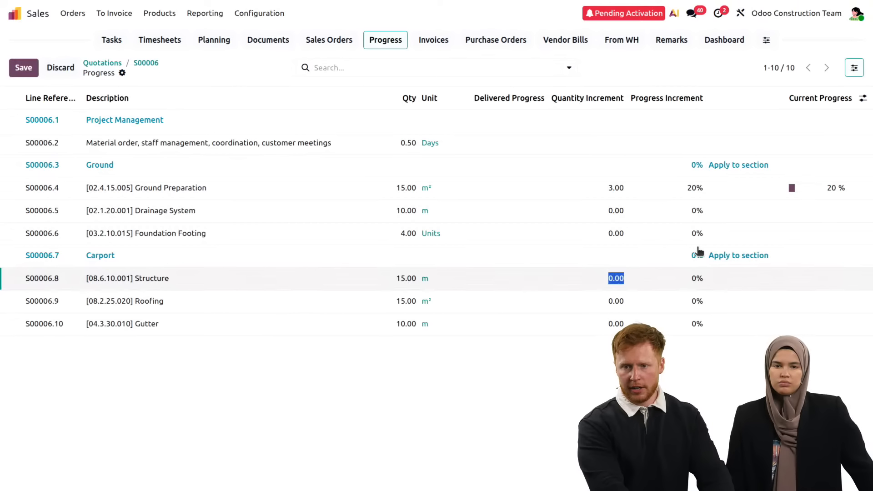
left_click(688, 256)
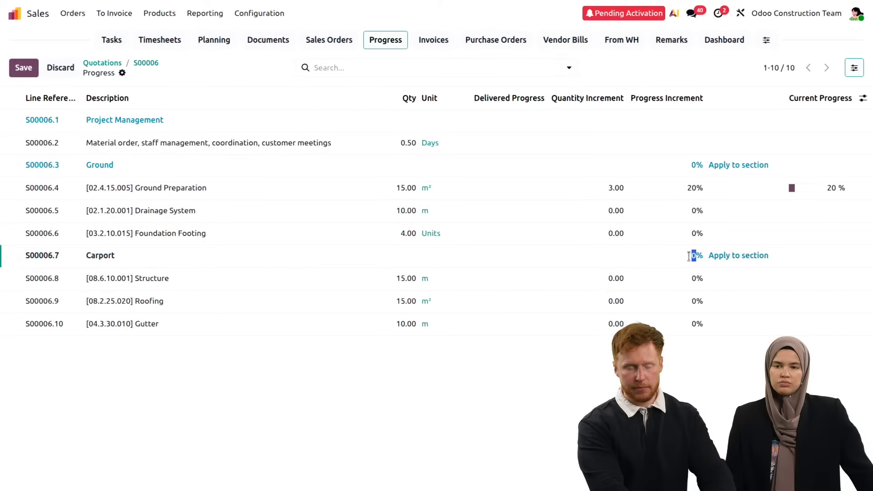
type("30")
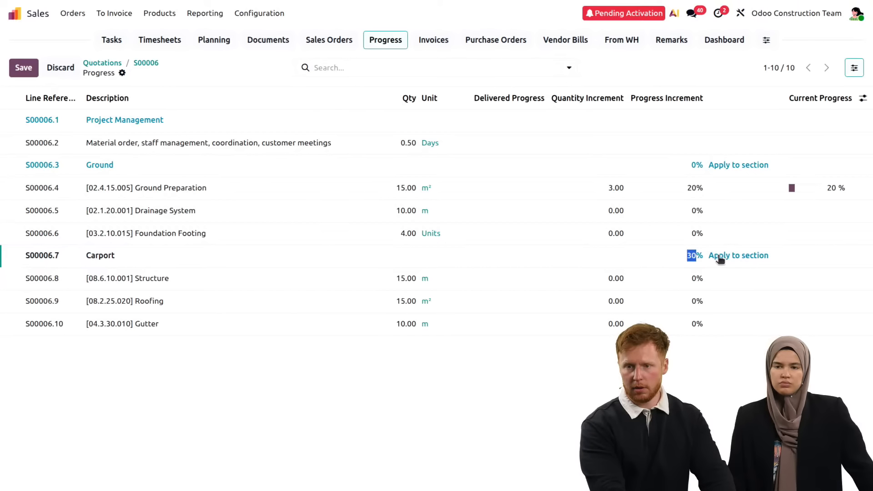
left_click(719, 257)
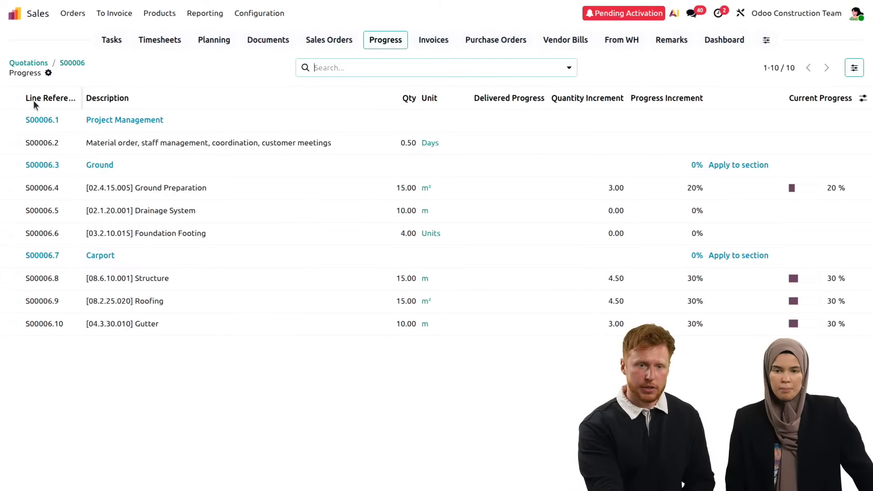
left_click(13, 98)
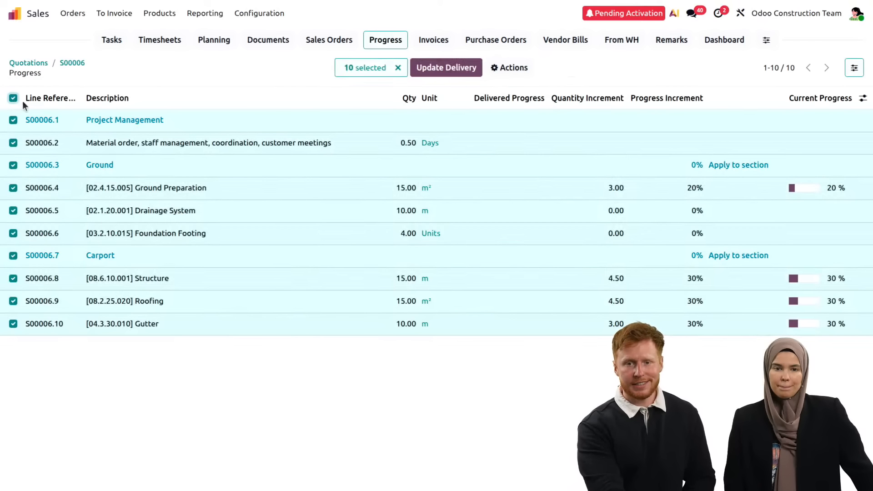
left_click(459, 70)
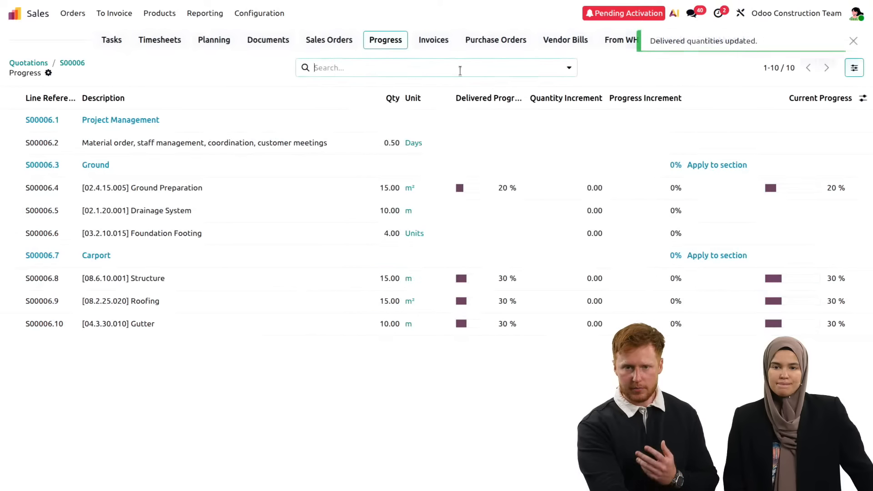
- Check the delivered quantities on the project's sales order lines and return to the project's Progress view
left_click(330, 48)
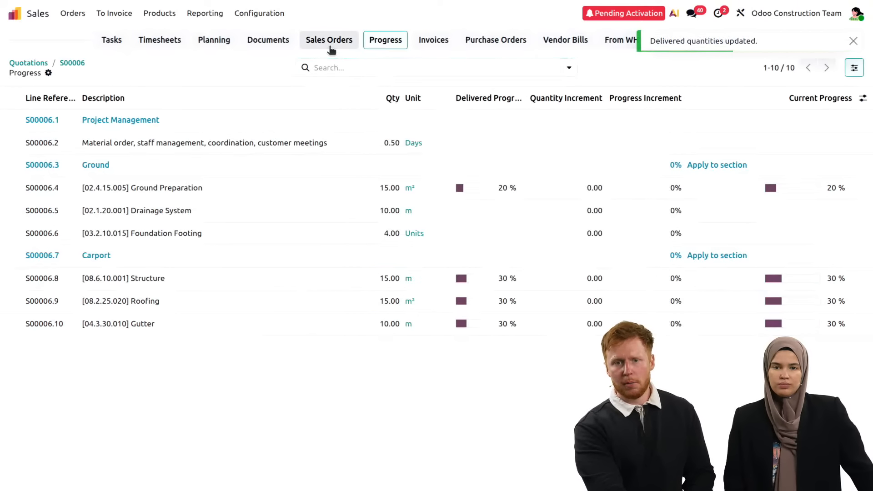
left_click(335, 125)
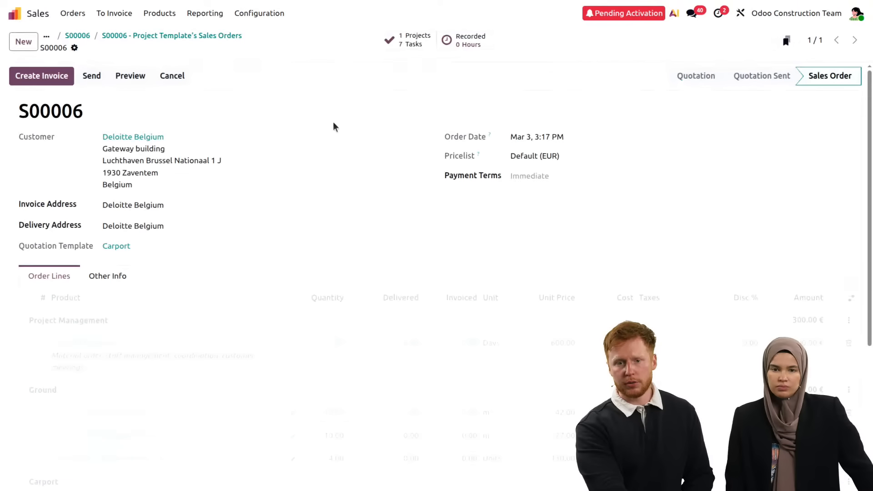
scroll(320, 272, "down", 4)
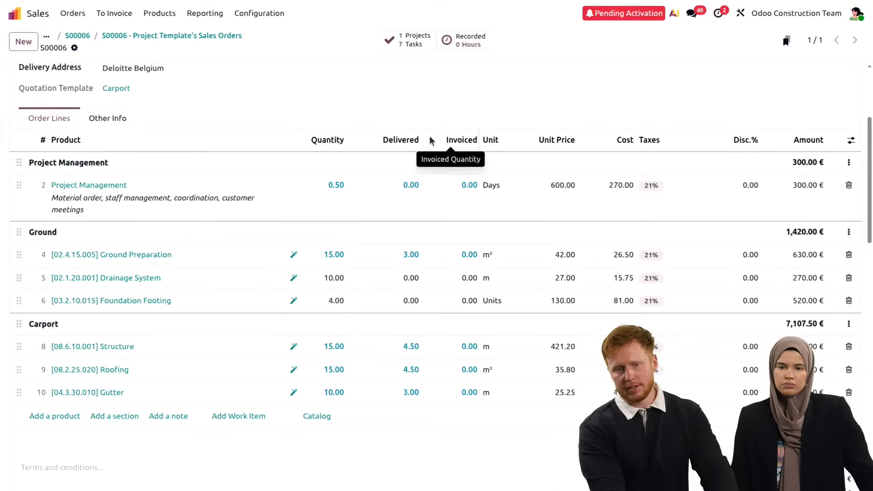
scroll(413, 113, "up", 4)
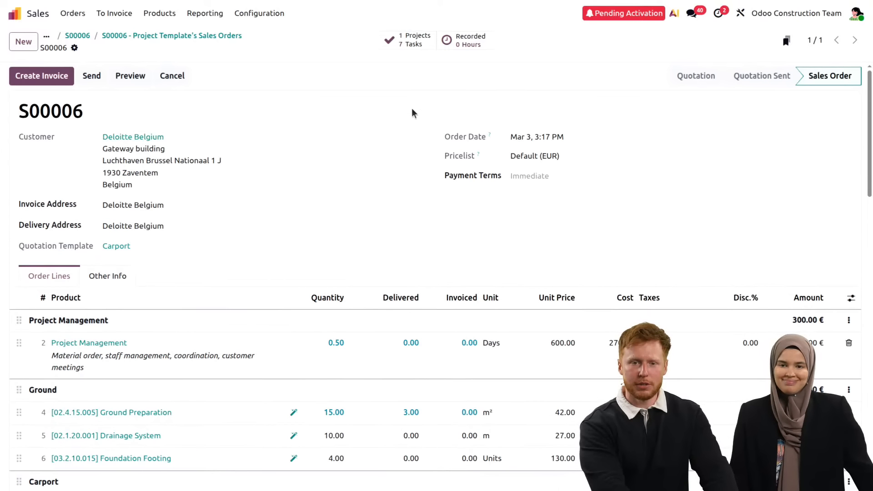
left_click(409, 41)
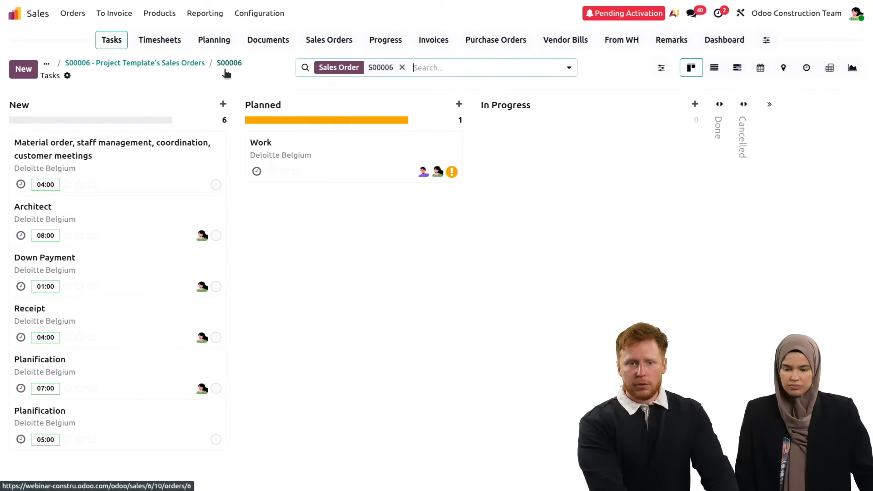
left_click(384, 41)
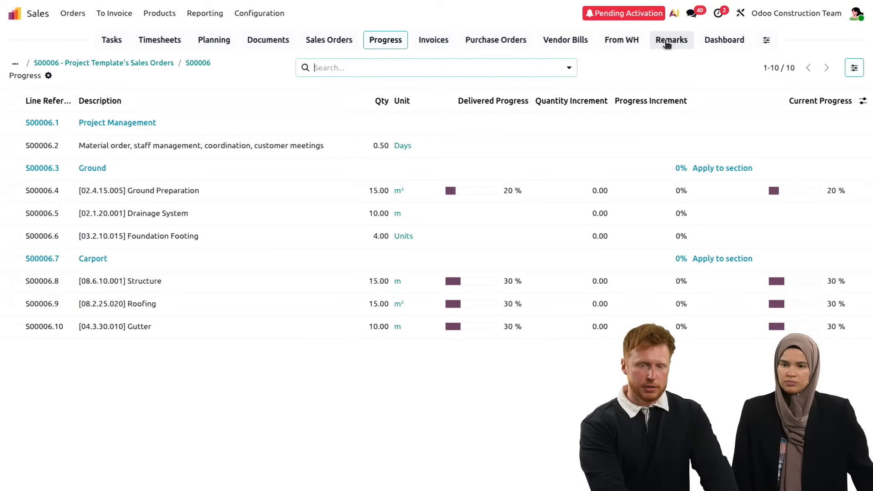
- Draft an internal note mentioning a colleague on the Work task, and return to the task board without logging it
left_click(105, 42)
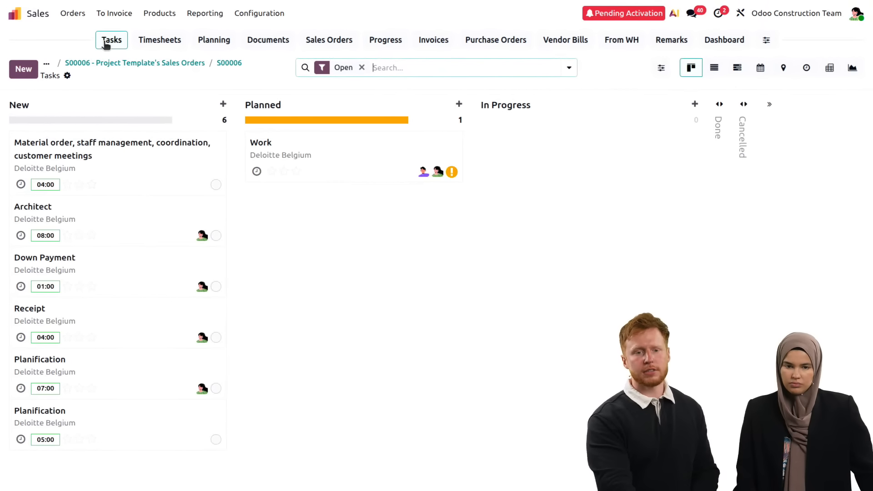
left_click(327, 153)
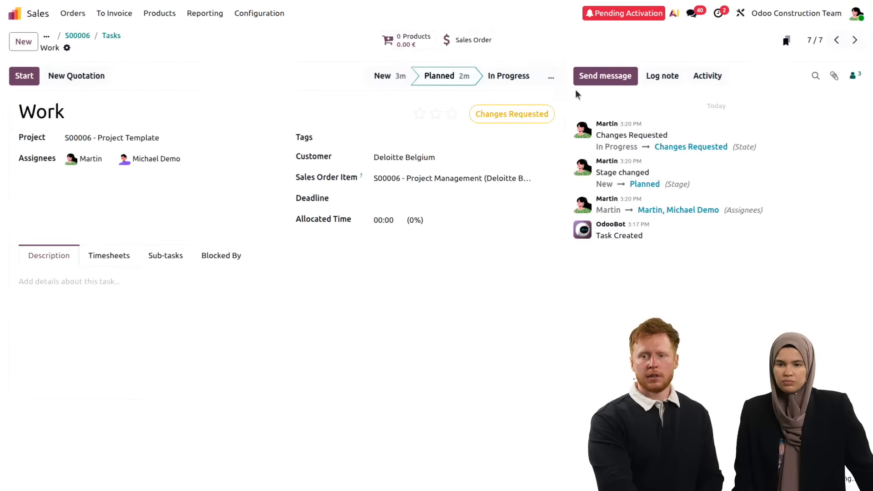
left_click(660, 78)
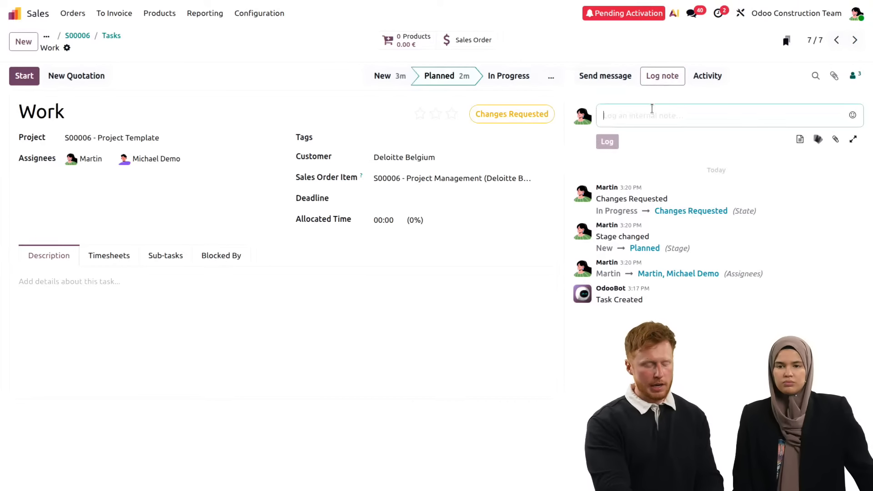
type("@")
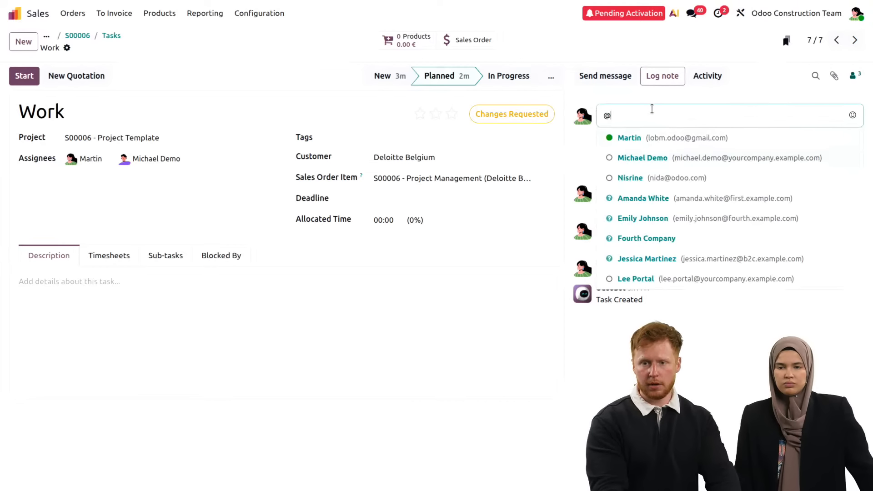
key("Down")
key("Return")
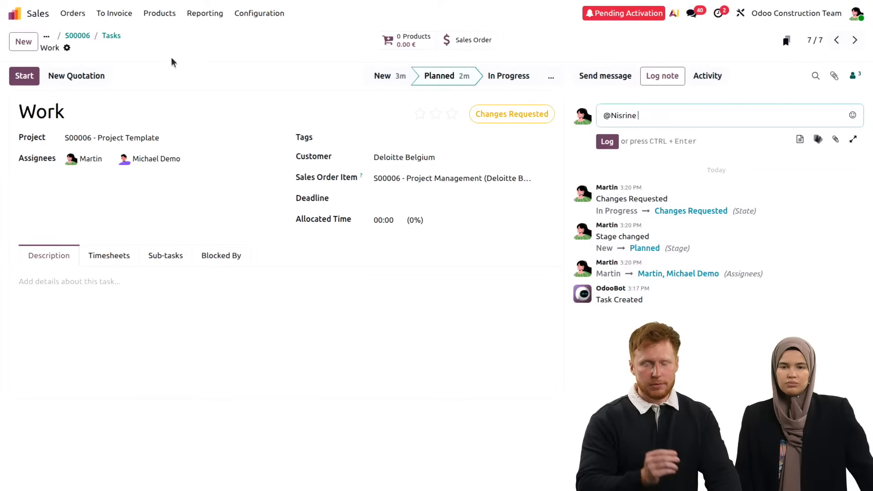
left_click(112, 36)
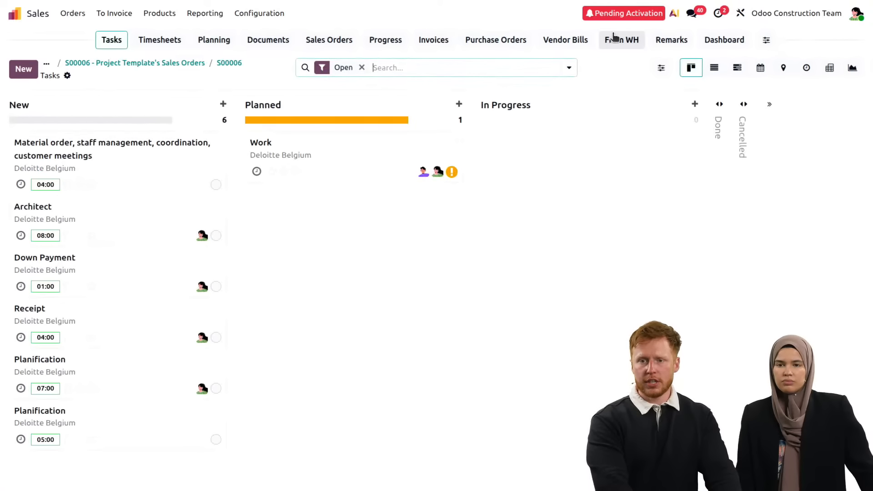
- Create a new remark for the project titled "Problem with the concrete"
left_click(667, 42)
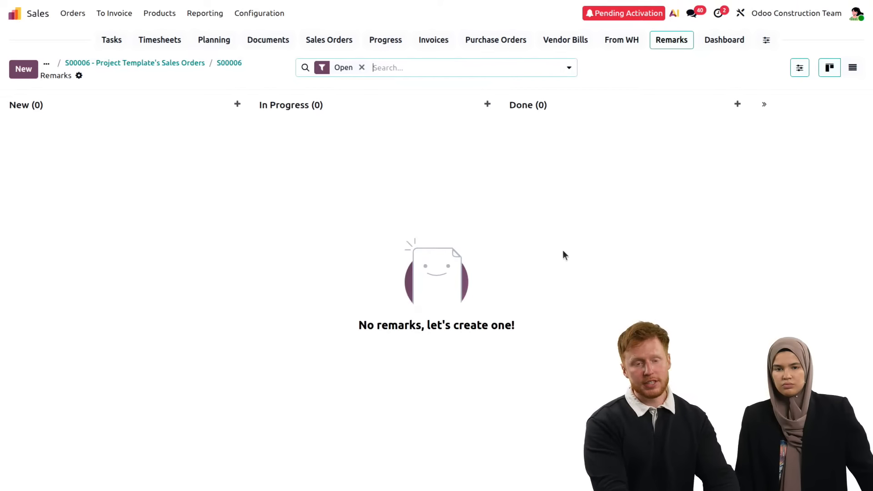
left_click(23, 69)
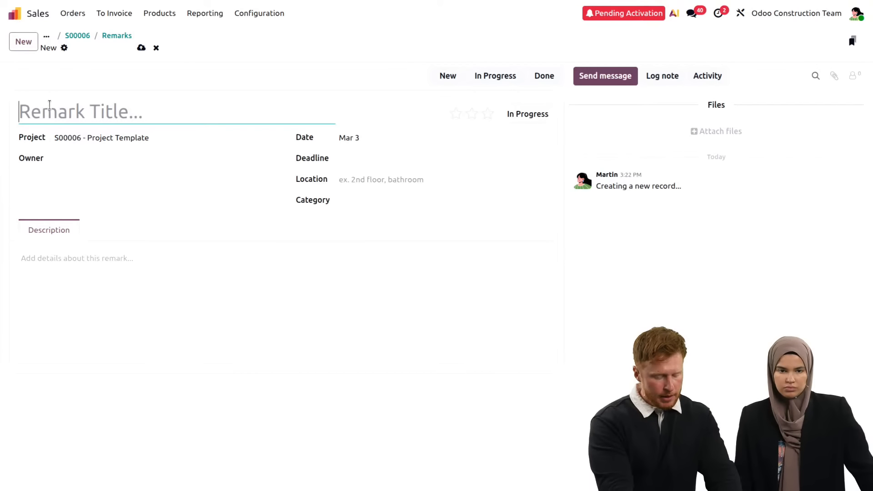
type("Probelm")
key("BackSpace")
key("BackSpace")
key("BackSpace")
type("l")
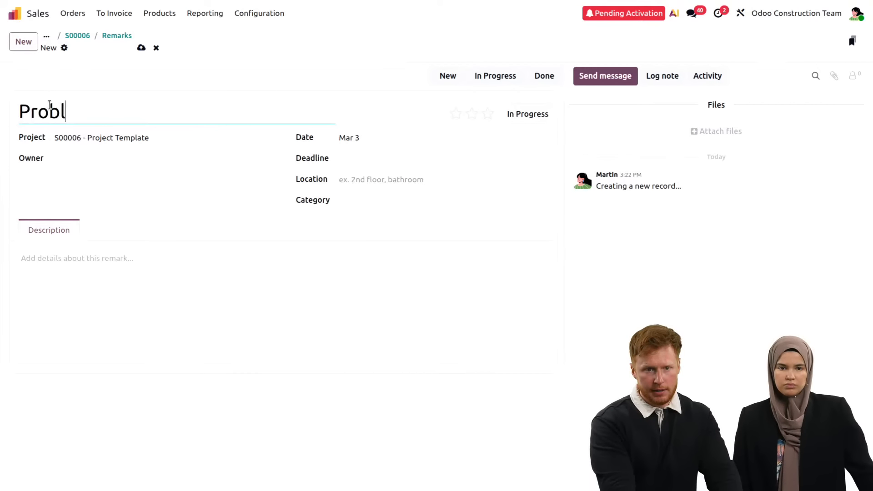
type("em with th e-")
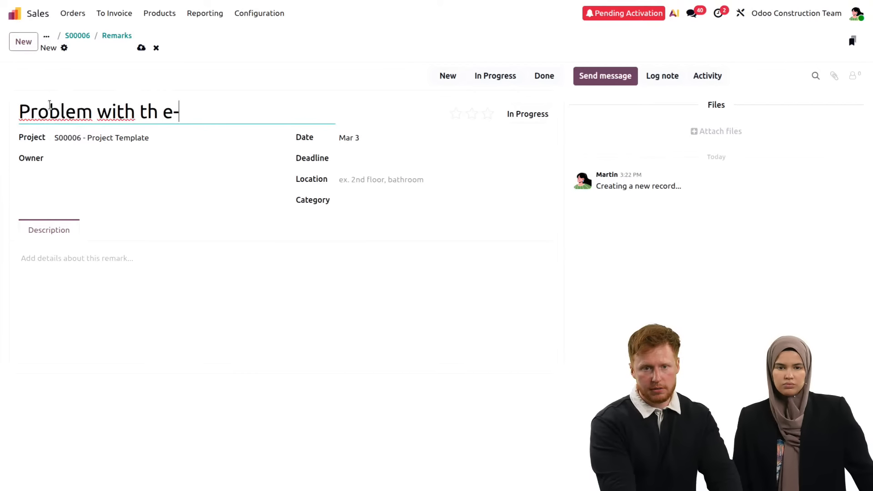
key("BackSpace")
key("BackSpace")
key("BackSpace")
type("e conretre")
key("BackSpace")
key("BackSpace")
key("BackSpace")
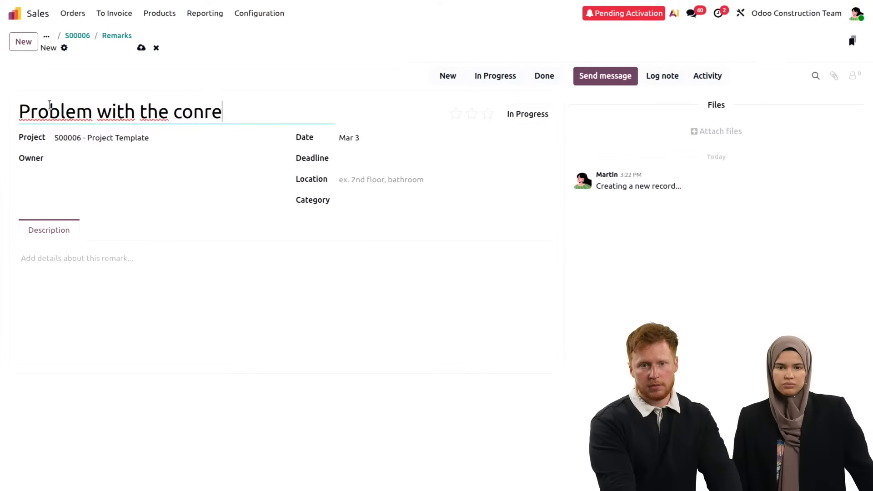
key("BackSpace")
key("BackSpace")
type("crete")
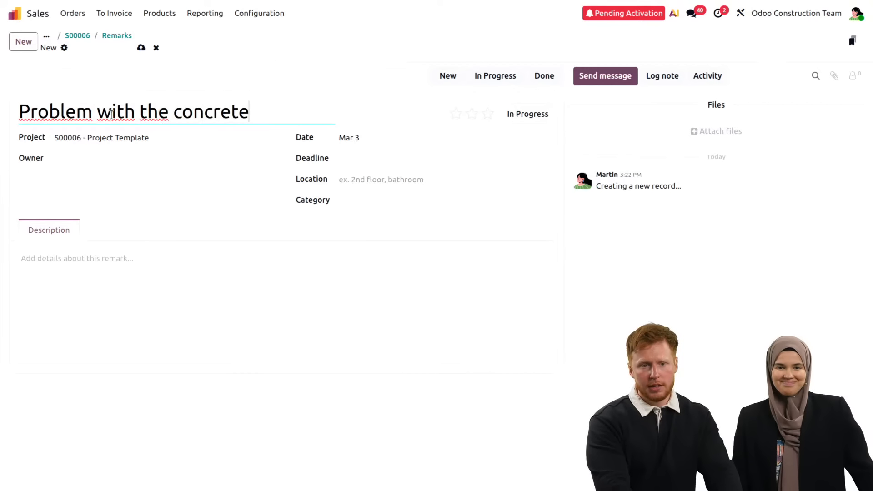
- Assign an owner to the concrete remark, set its priority to three stars and return to the remarks board
left_click(98, 159)
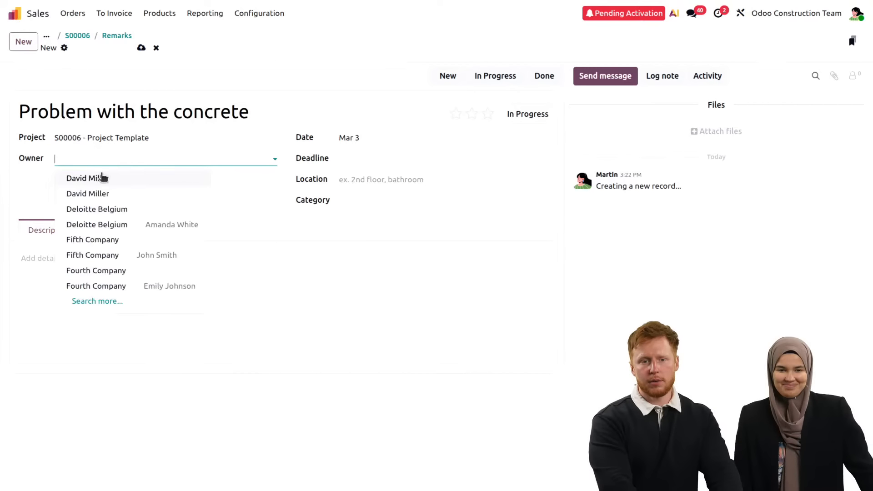
type("mart")
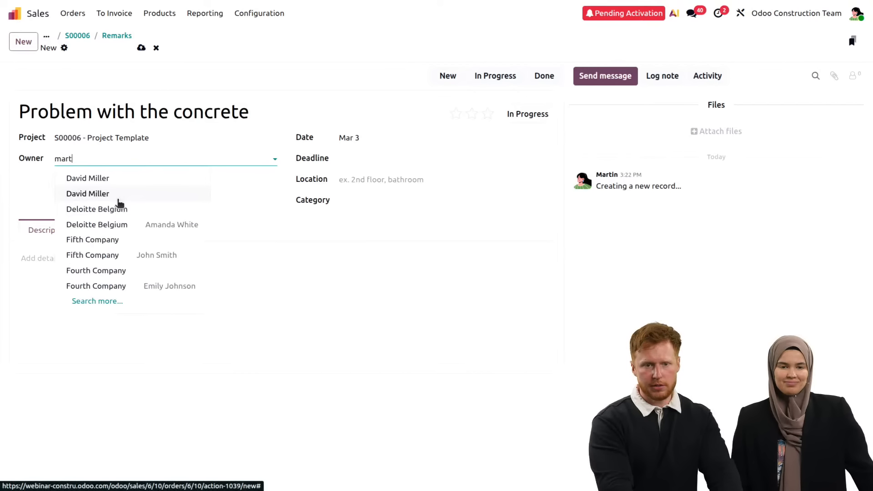
left_click(117, 199)
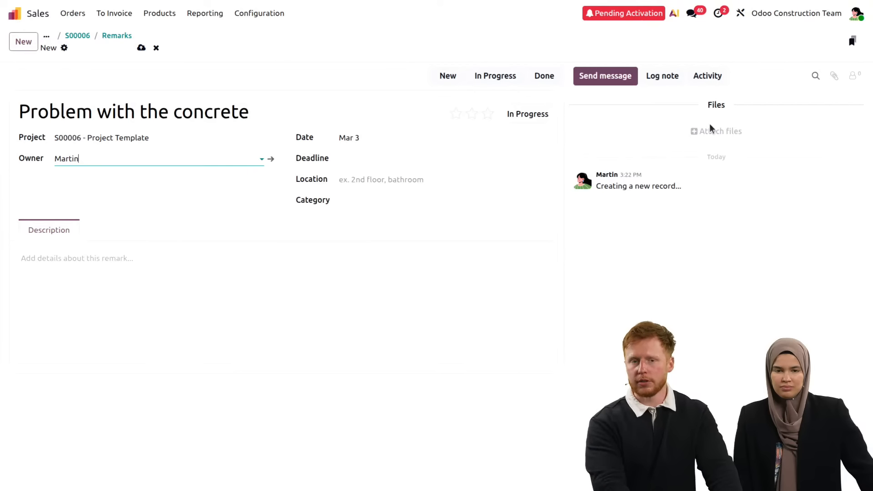
left_click(488, 113)
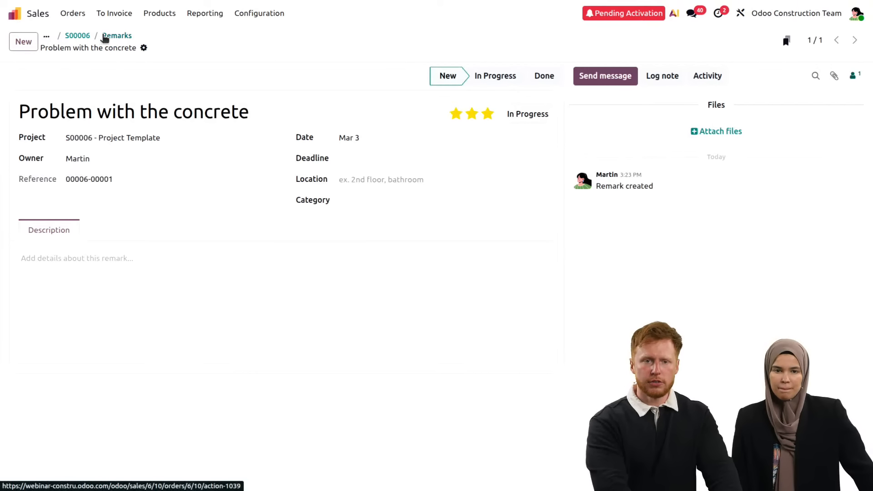
left_click(112, 36)
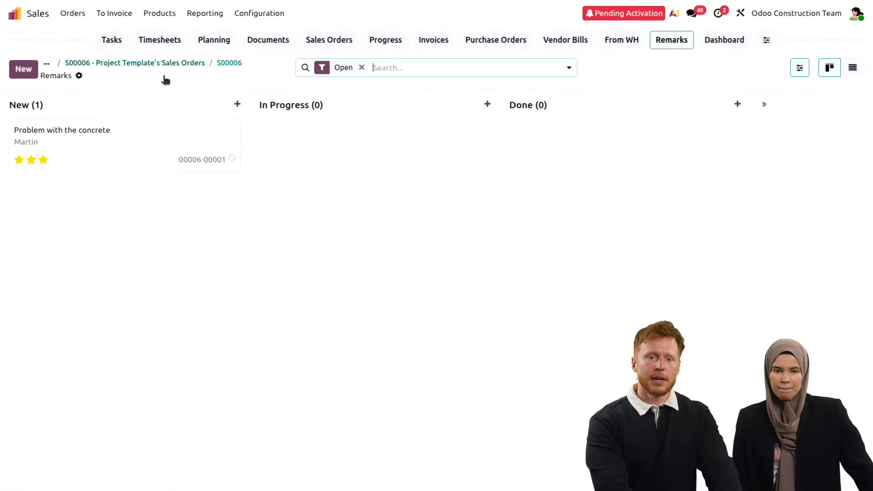
- Reopen the project's remarks by way of the sales order and view the status options of the concrete remark
left_click(227, 66)
left_click(401, 41)
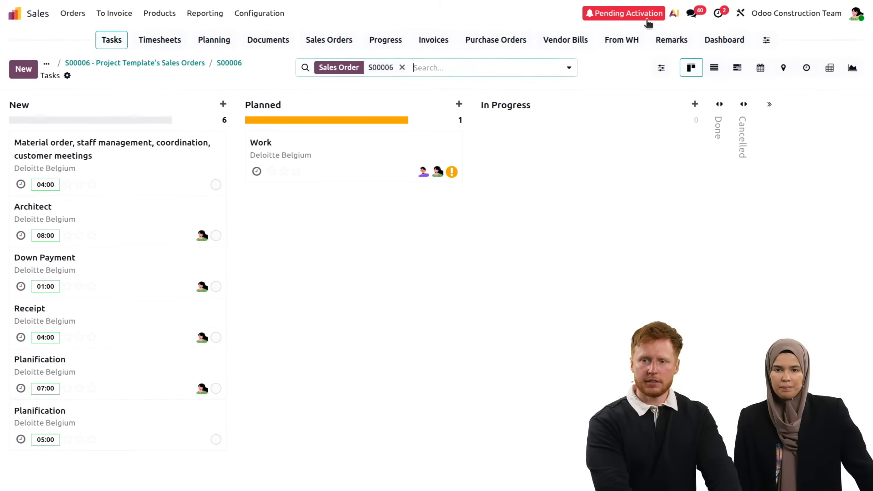
left_click(660, 39)
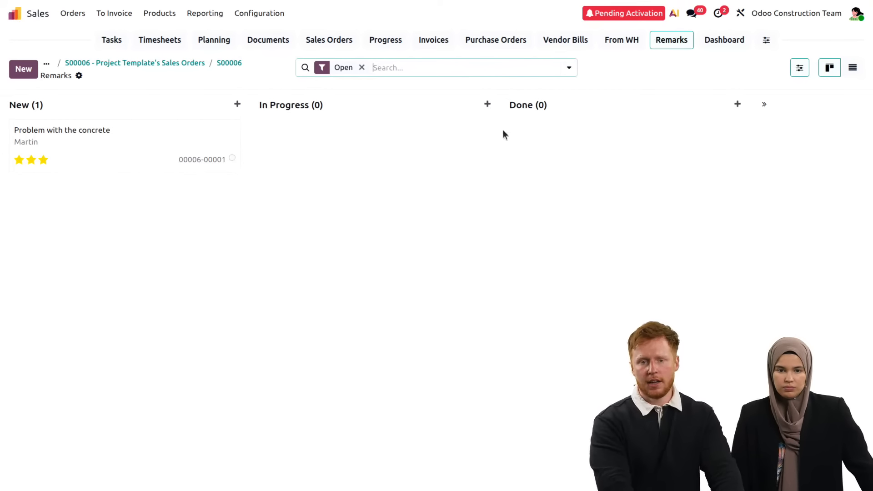
left_click(232, 159)
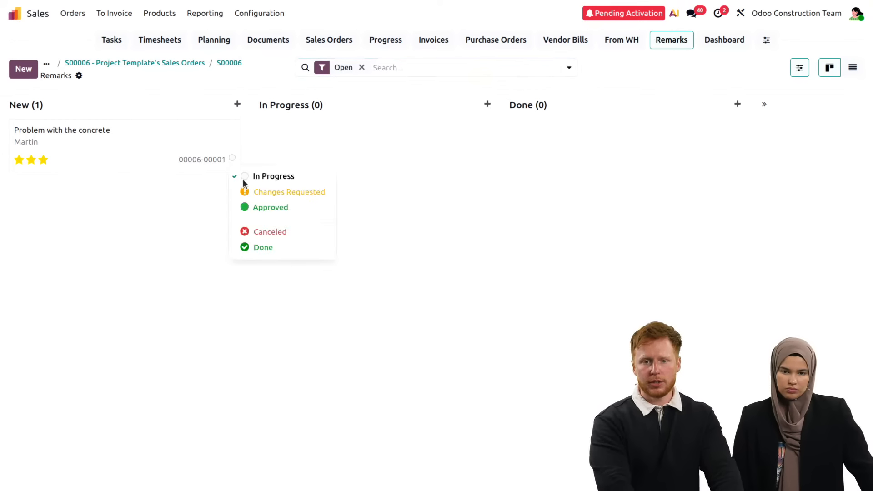
left_click(397, 212)
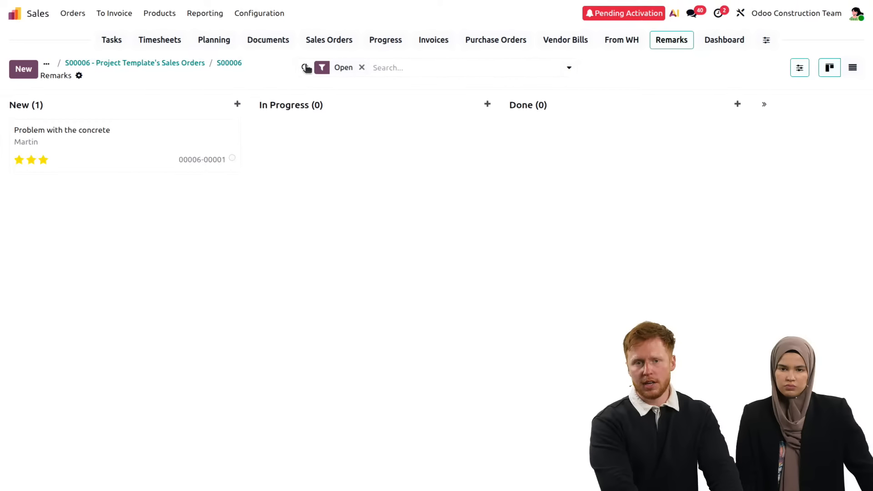
- View the carport project's task board and its profitability dashboard
left_click(119, 43)
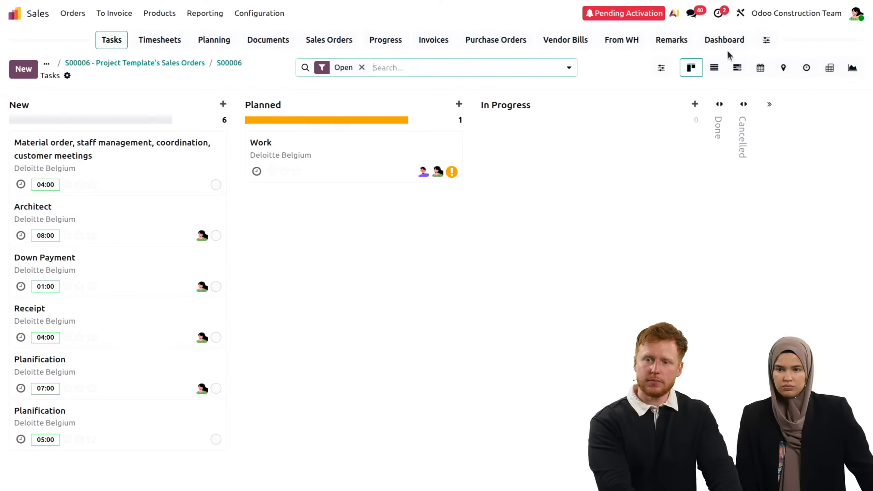
left_click(717, 42)
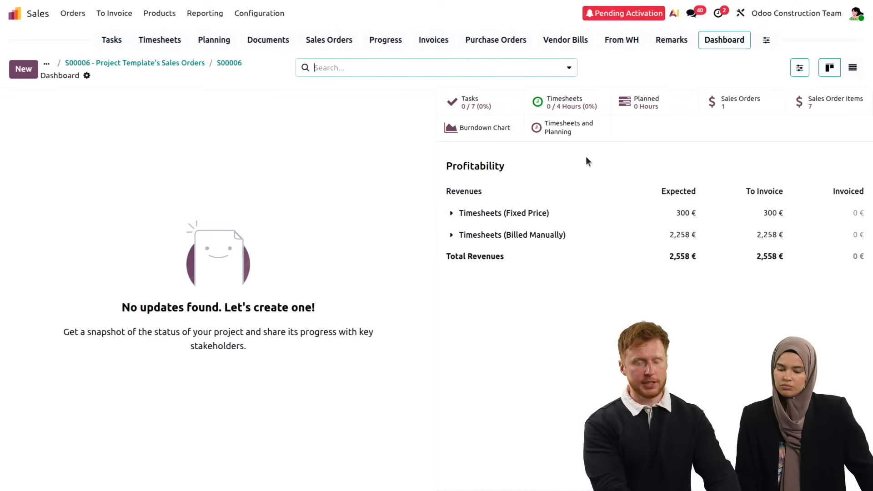
- Switch to the demo database and open the dashboard of Acme Corporation's starred AGR sales order project in full screen
key("ctrl+alt+Right")
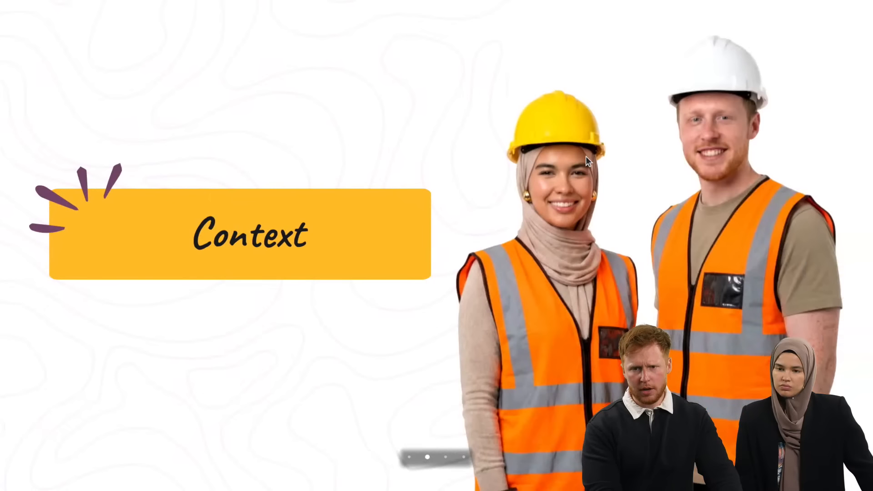
key("ctrl+alt+Left")
key("ctrl+alt+Left")
key("ctrl+alt+Right")
key("ctrl+alt+Right")
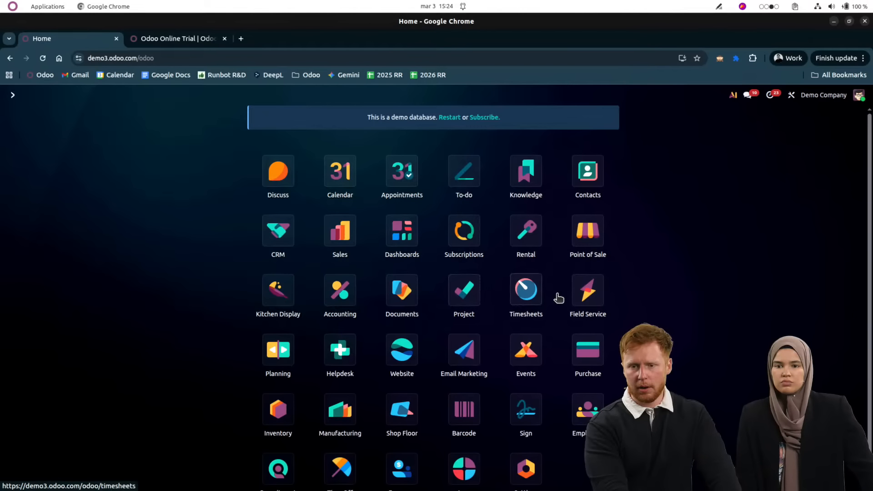
left_click(488, 292)
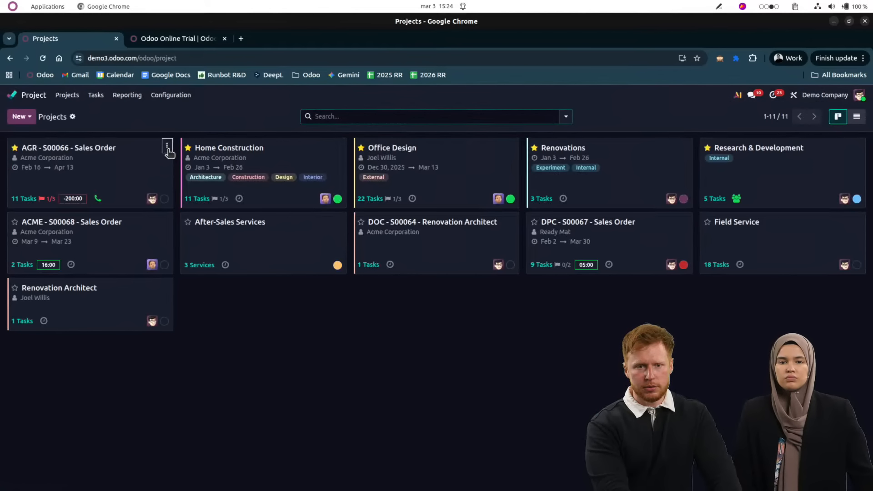
left_click(167, 148)
left_click(139, 182)
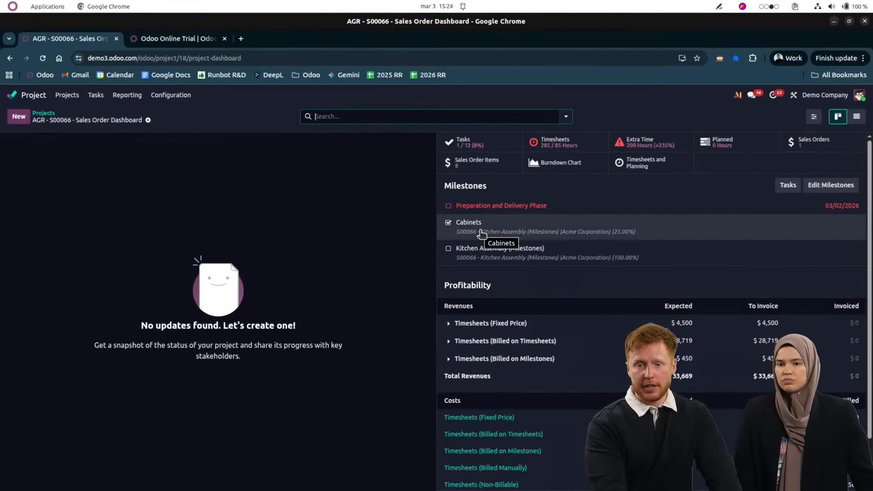
key("F11")
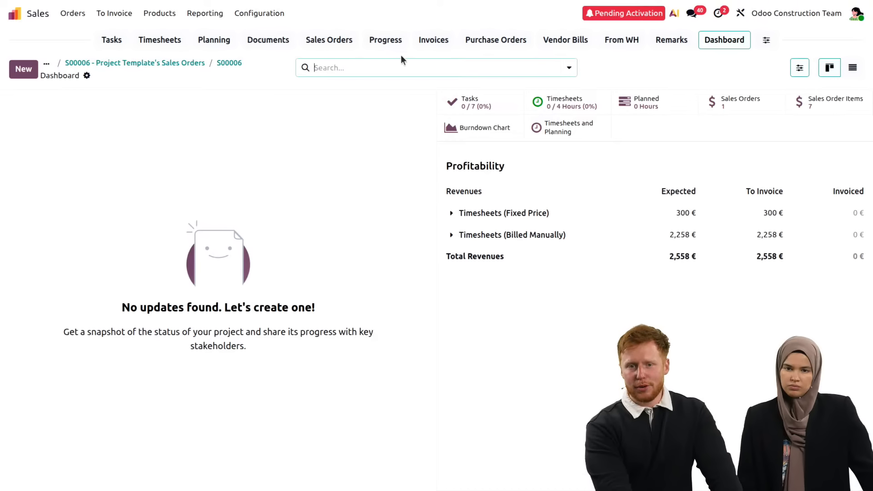
- Open the invoices of the carport project in the construction database
left_click(451, 41)
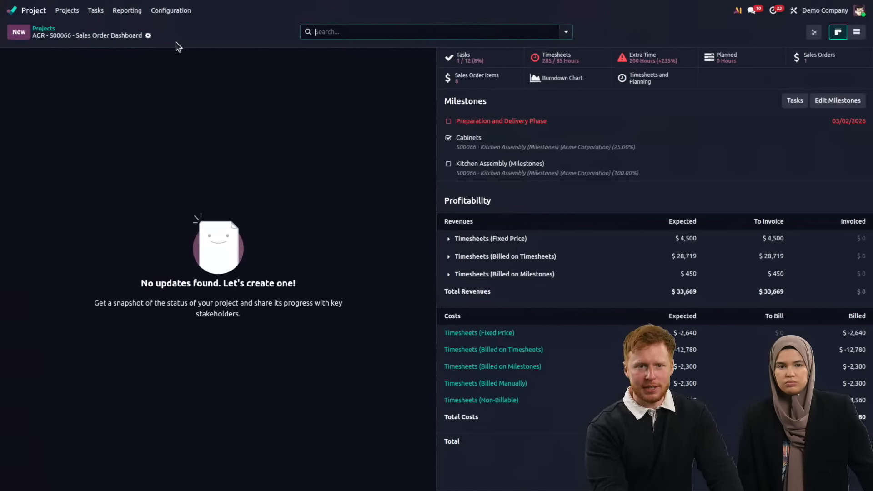
- Show the tasks of all projects in the demo database as an enlarged Gantt chart
left_click(45, 29)
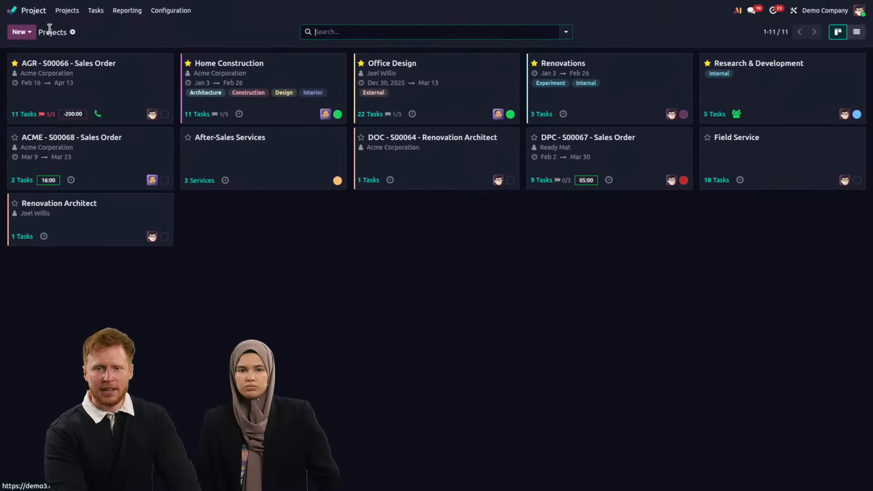
left_click(97, 13)
left_click(106, 41)
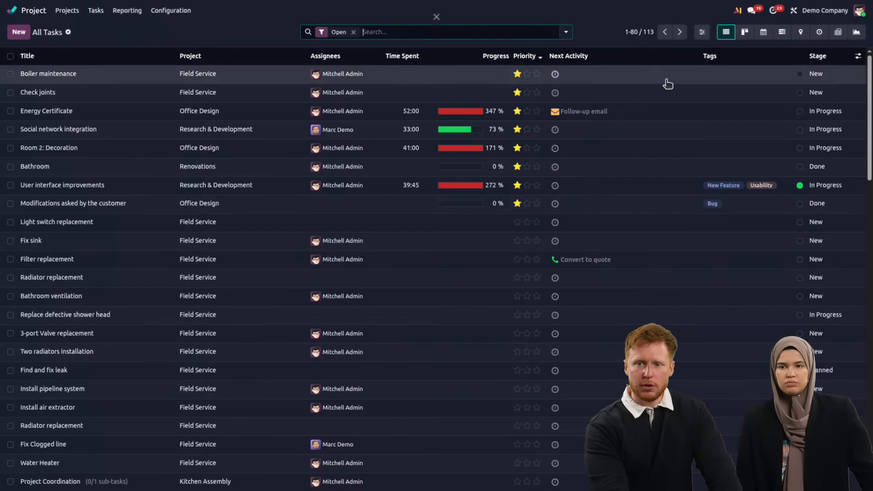
left_click(782, 32)
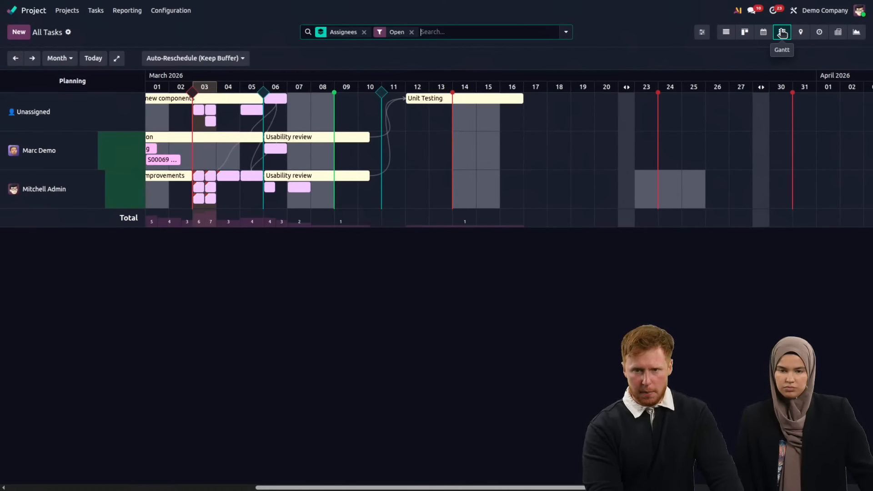
key("ctrl+plus")
key("ctrl+plus")
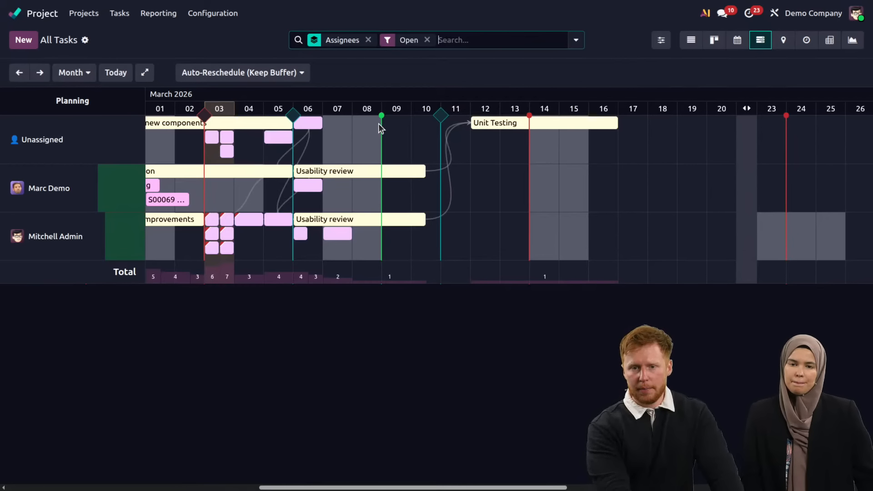
- Check the details of the Usability review task and reschedule it to start on March 11
left_click(338, 175)
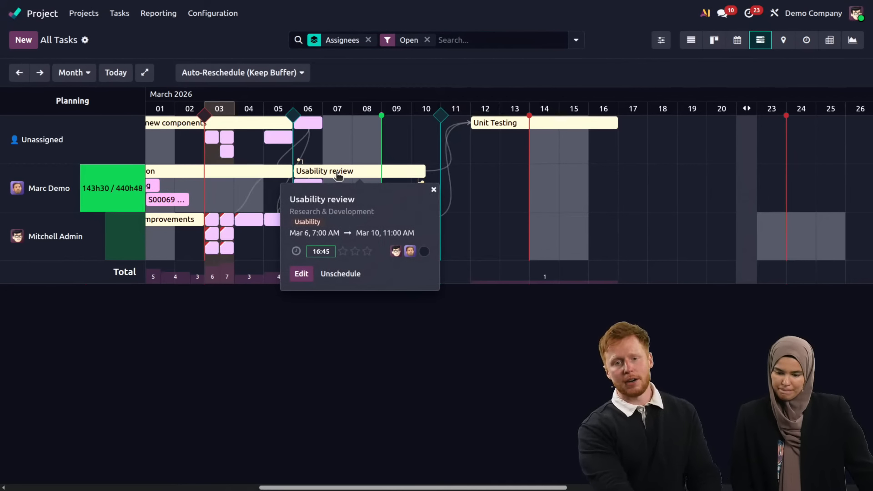
left_click(432, 188)
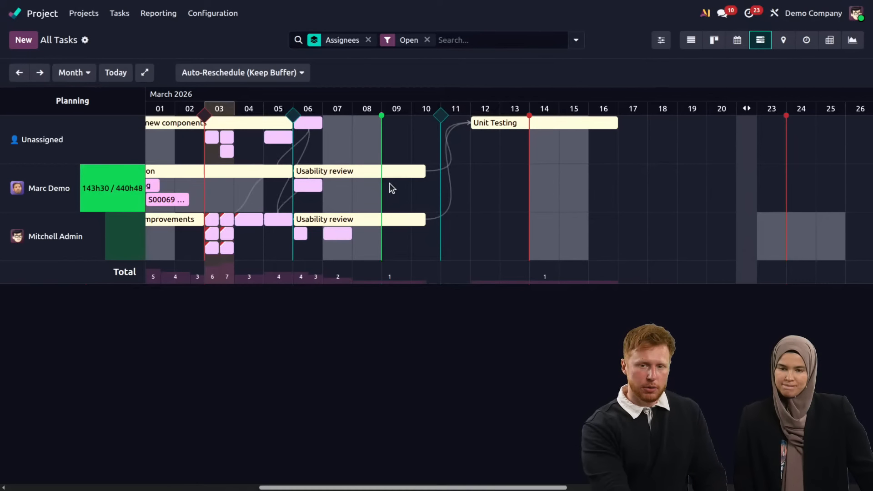
left_click_drag(396, 175, 520, 231)
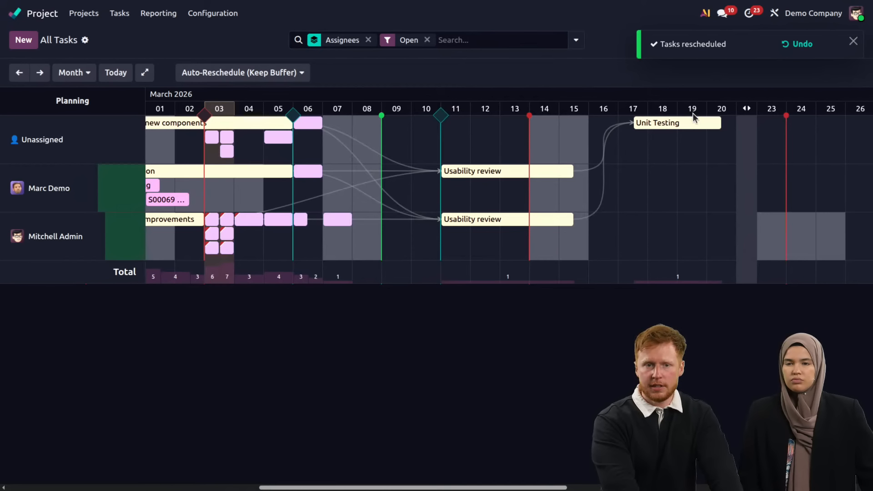
- Plan the unassigned furniture task of the Home Construction project for the second assignee on March 19, removing the assignee filter from the selection
left_click(684, 184)
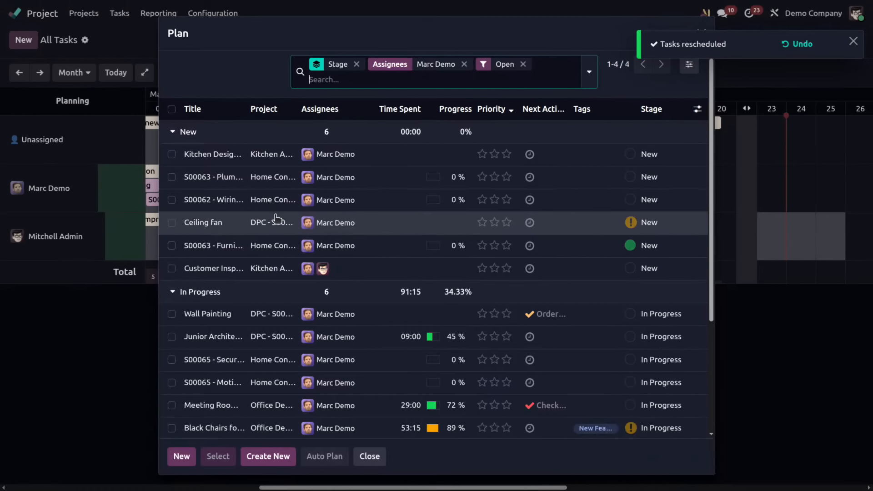
scroll(294, 248, "down", 3)
scroll(335, 142, "up", 3)
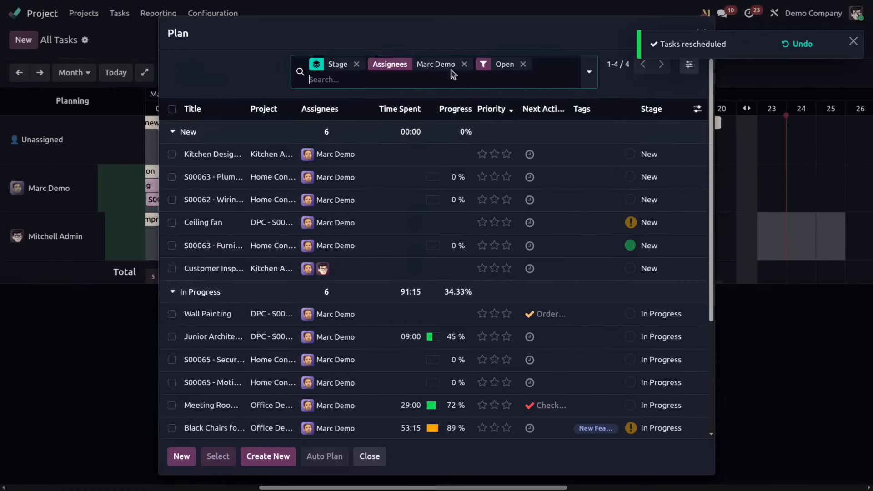
left_click(464, 65)
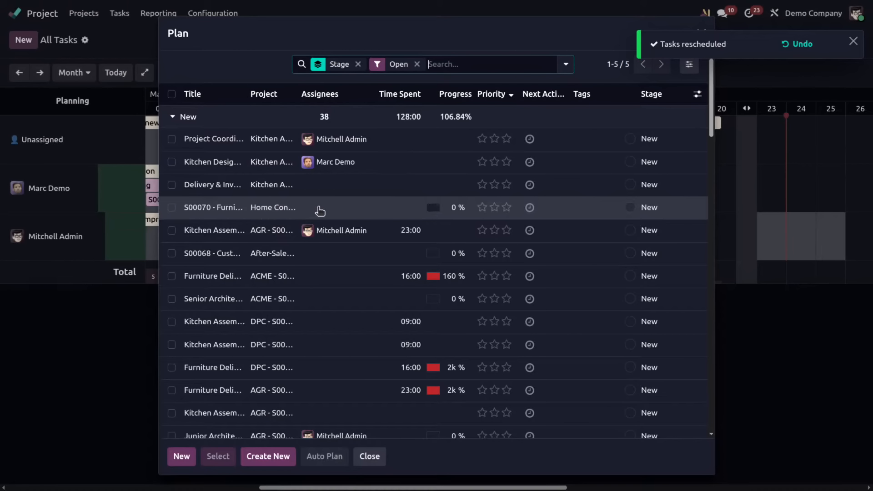
left_click(335, 211)
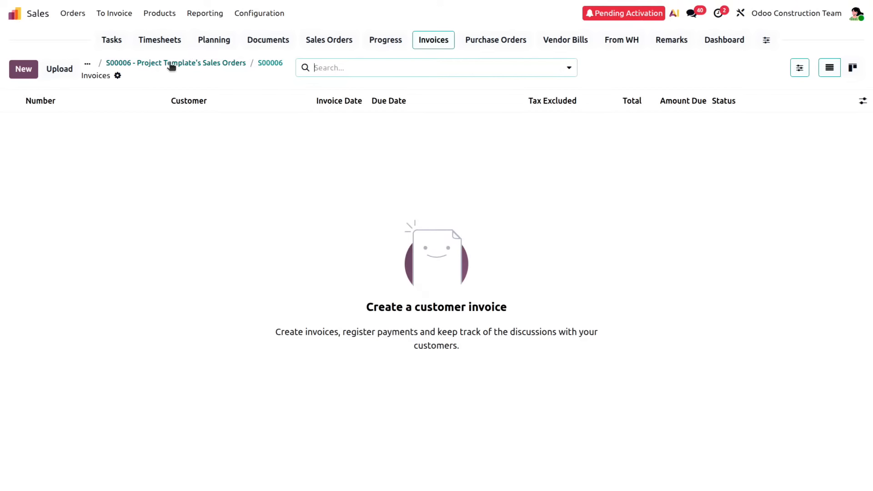
- Return to the carport project's tasks and open Deloitte Belgium's order from its sales orders list
left_click(121, 51)
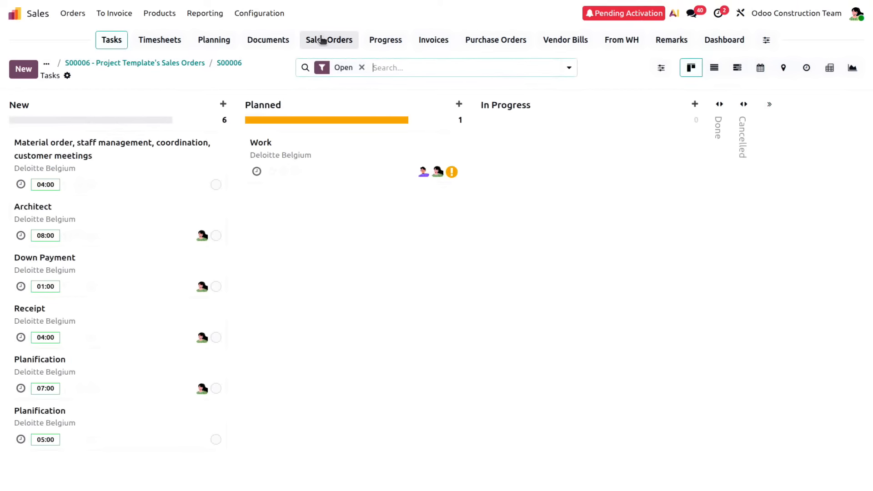
left_click(322, 42)
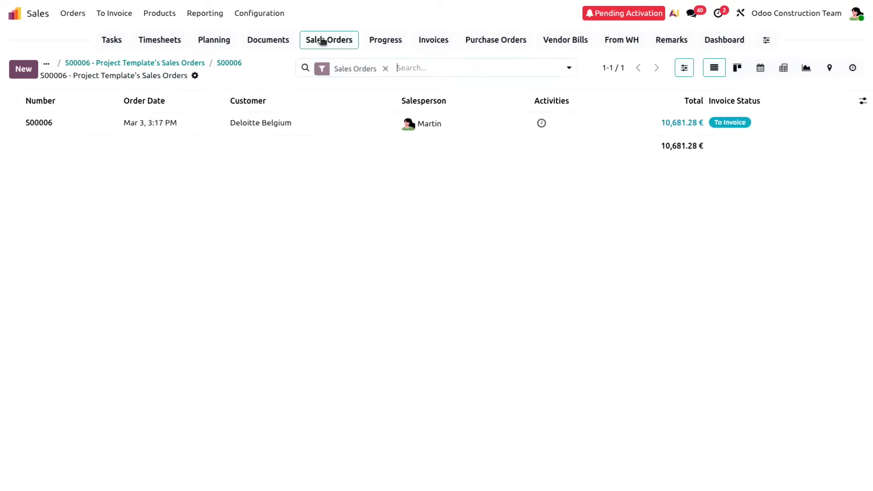
left_click(338, 124)
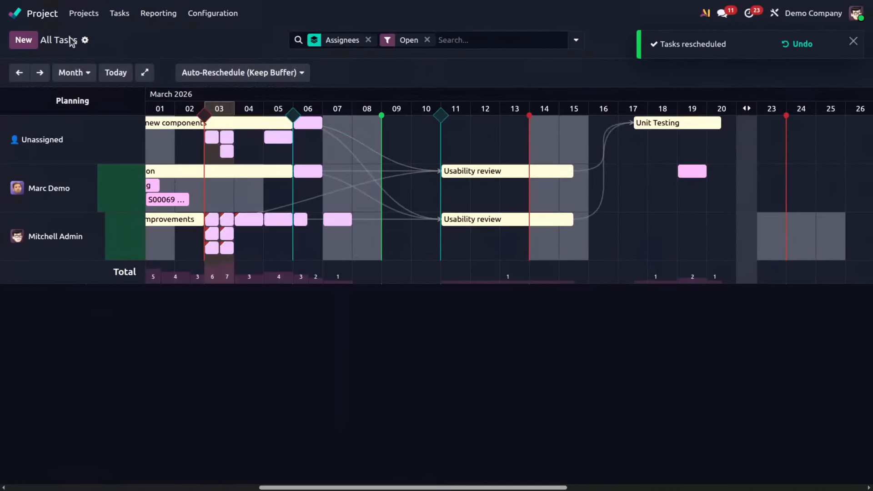
- Open Acme Corporation's newest sales order in the demo database's Sales app and review its order lines
left_click(47, 19)
left_click(327, 196)
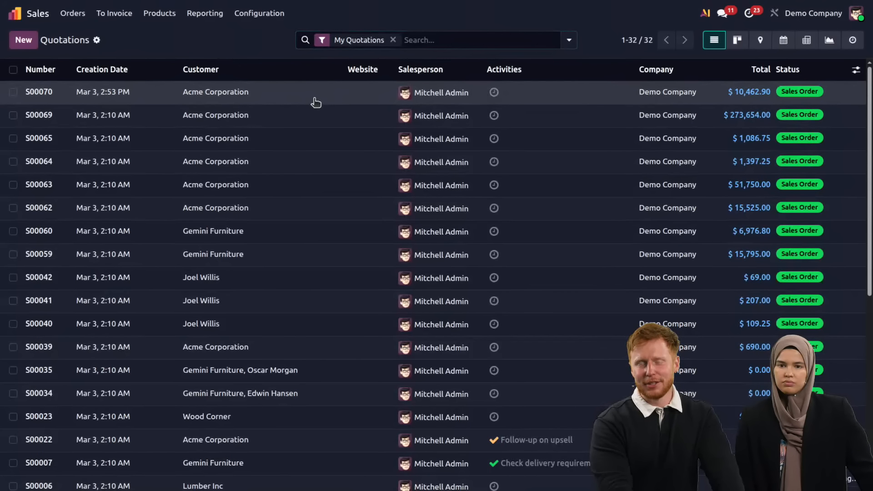
left_click(316, 103)
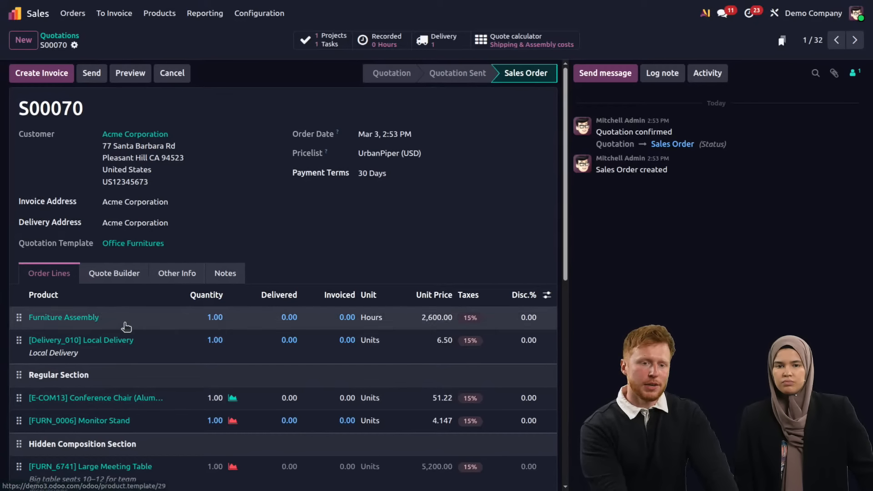
scroll(145, 370, "down", 10)
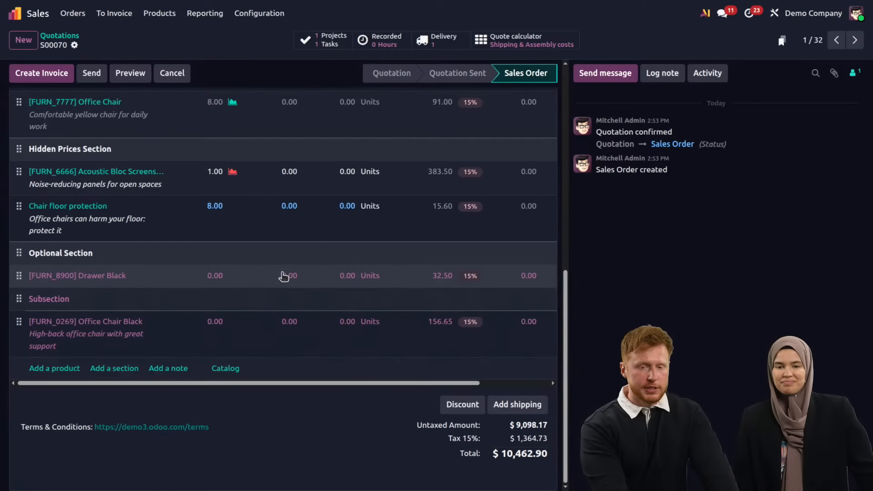
scroll(283, 275, "up", 10)
- Validate the order's delivery and create a backorder for the remaining products
left_click(439, 43)
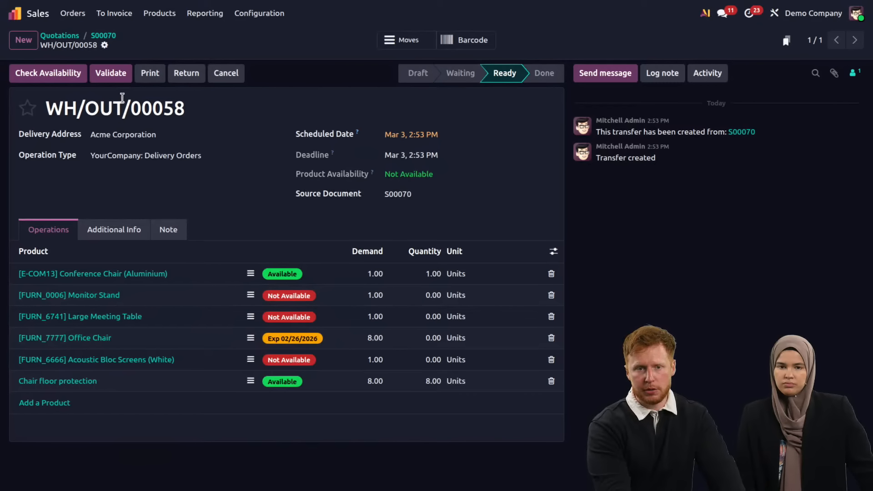
left_click(111, 75)
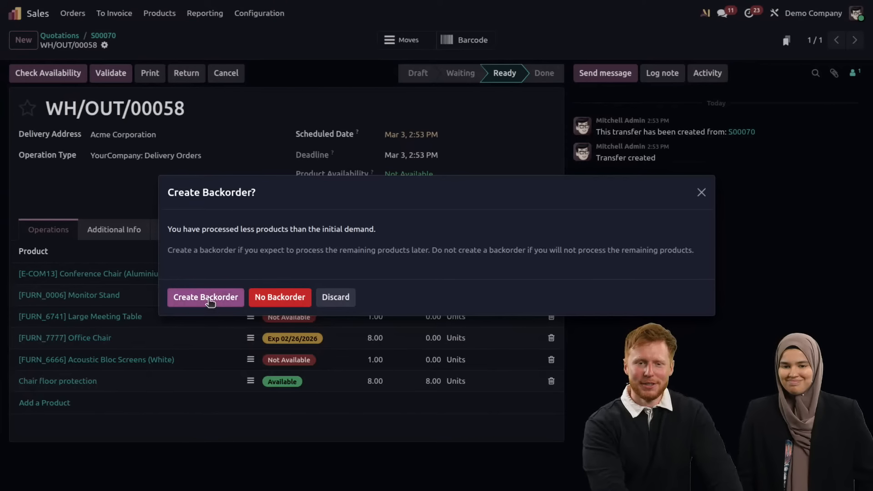
left_click(211, 297)
left_click(234, 288)
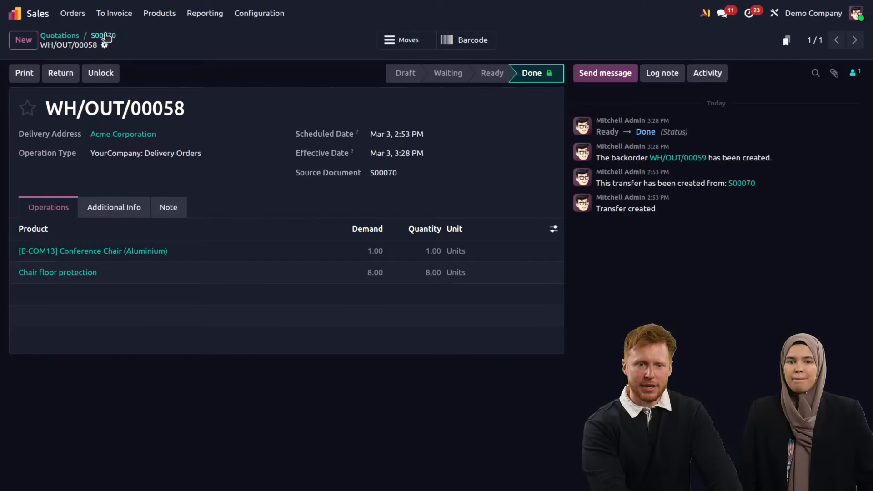
- Return to the sales order and open the waiting backorder from its deliveries
left_click(103, 36)
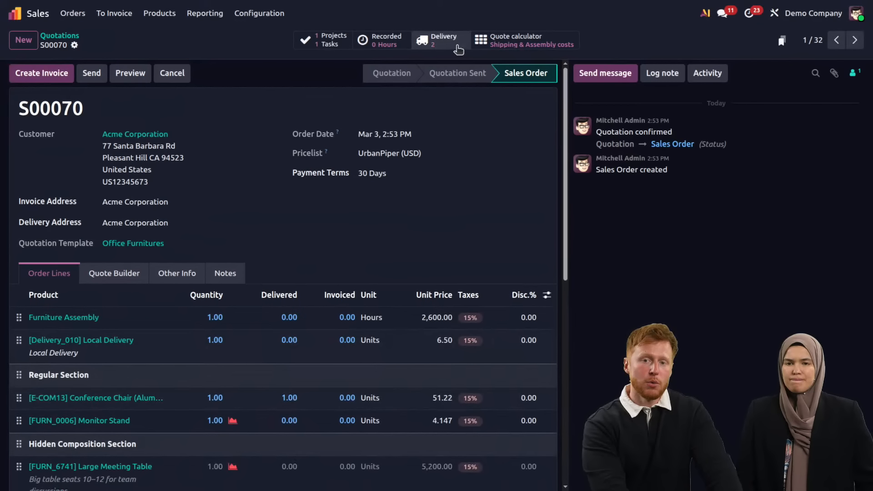
left_click(448, 45)
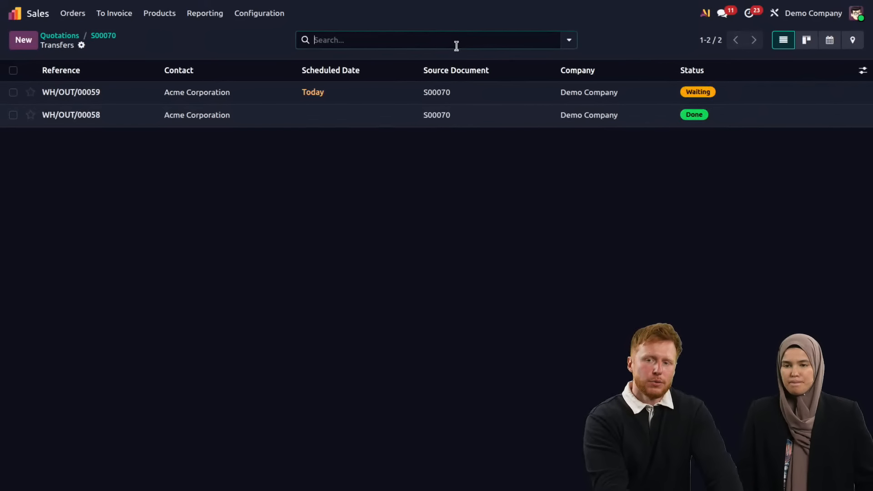
left_click(350, 99)
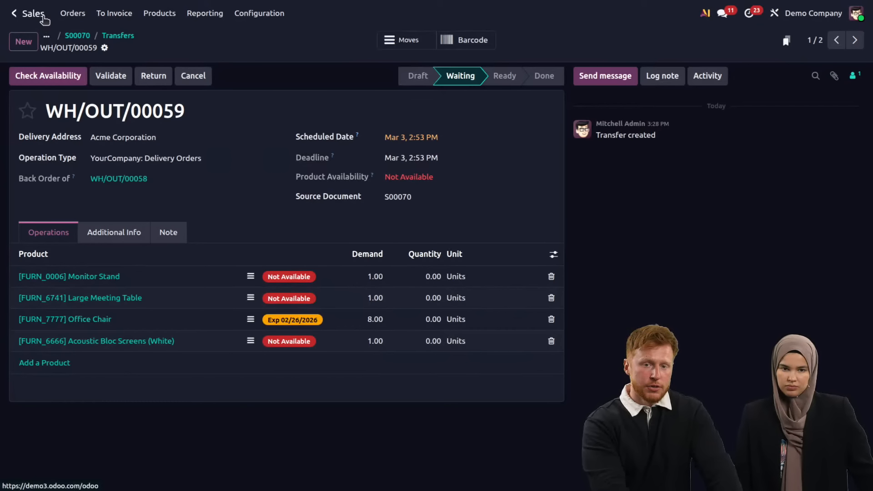
- Switch to the Inventory app and open the Stock report
left_click(15, 13)
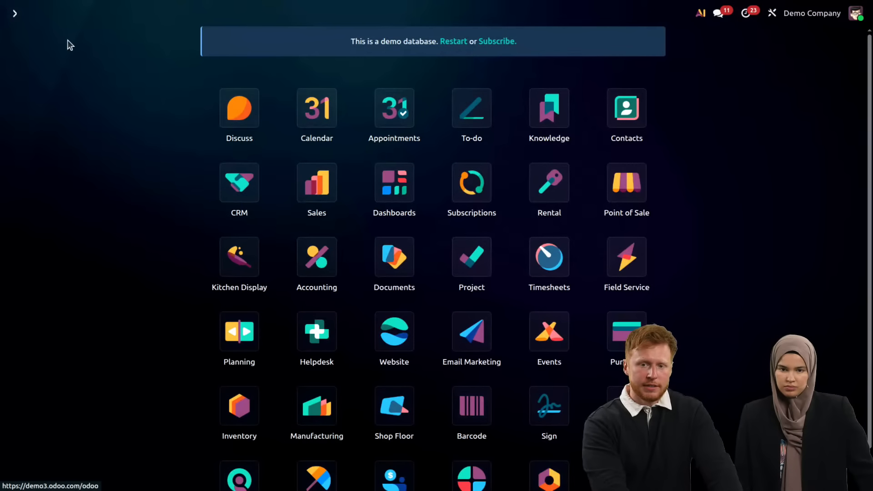
left_click(266, 406)
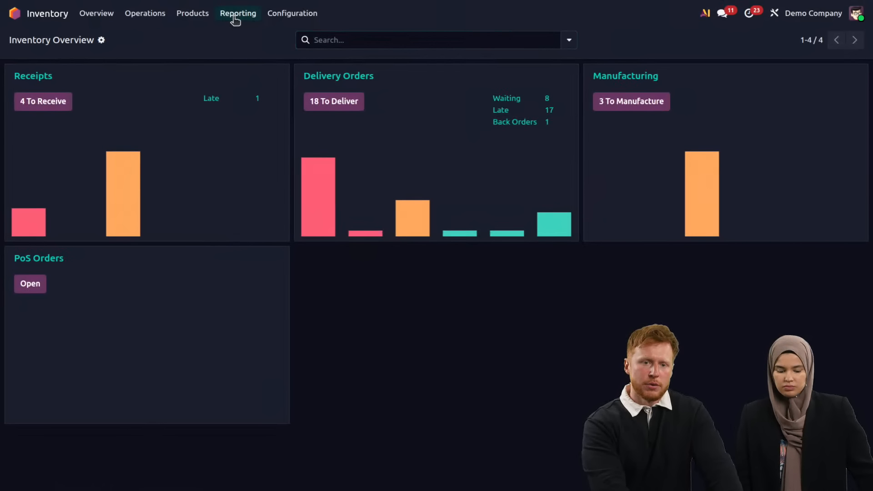
left_click(235, 18)
left_click(81, 102)
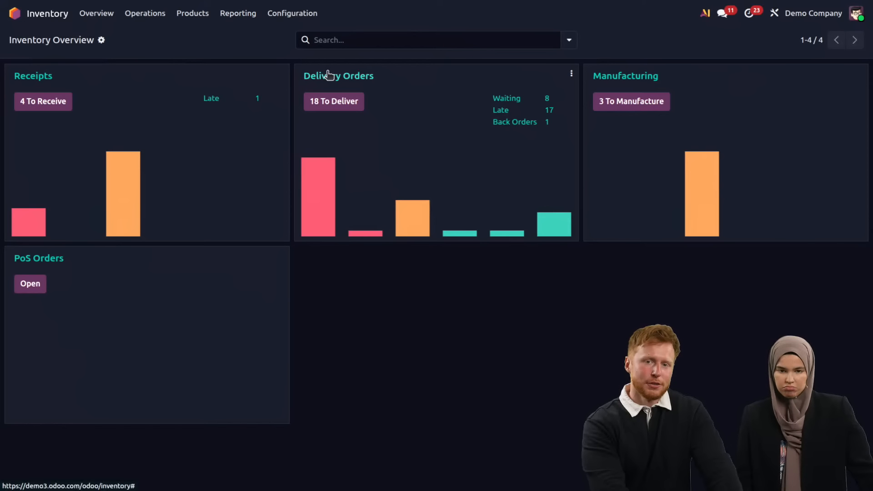
left_click(234, 18)
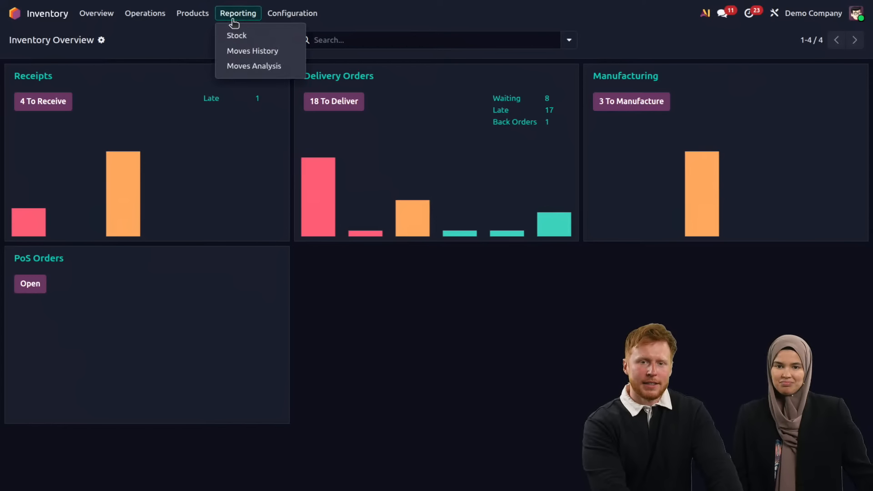
left_click(250, 36)
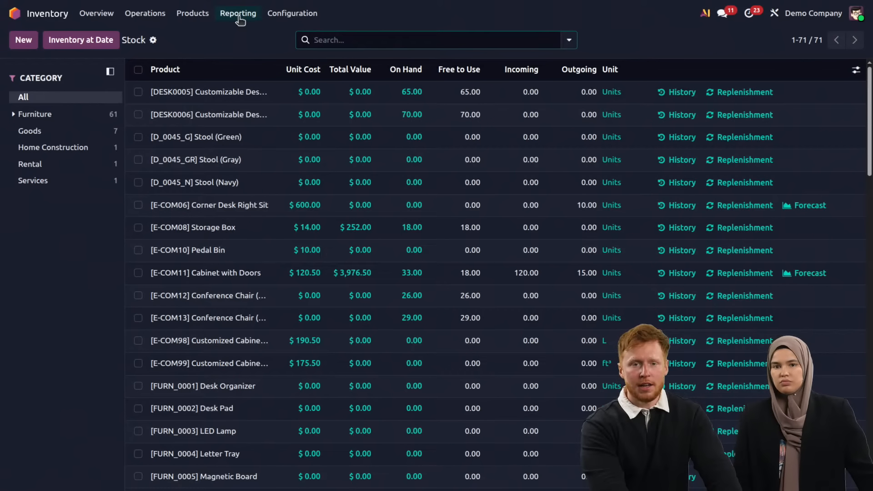
- Open the Moves History report and examine the products moved by delivery WH/OUT/00058
left_click(238, 14)
left_click(261, 51)
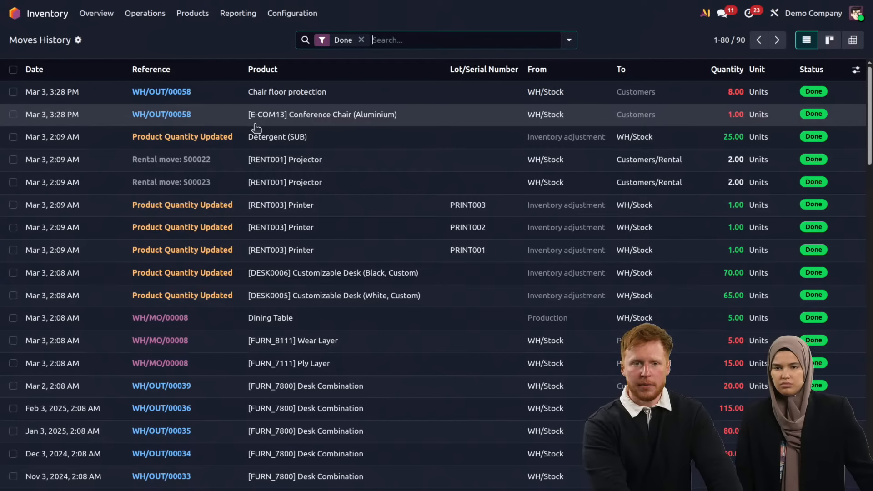
left_click(159, 96)
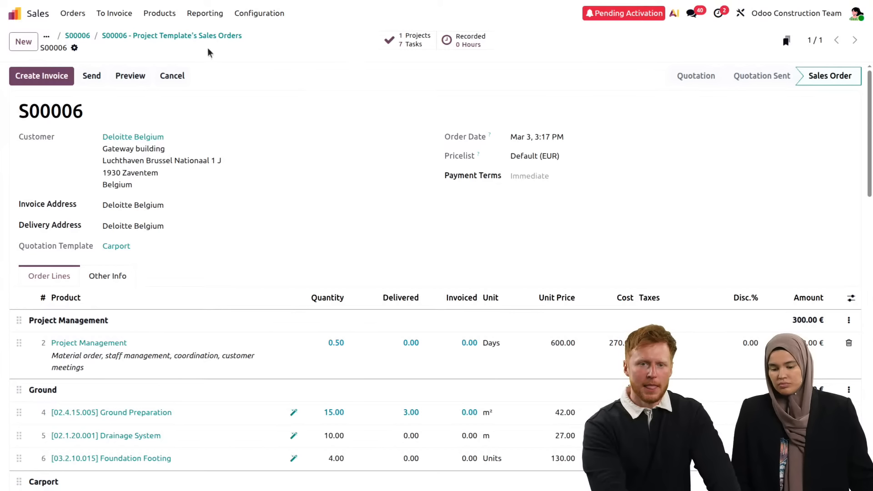
- Check the carport project's Progress lines from order S00006, then reopen the order from the project's sales orders
left_click(416, 43)
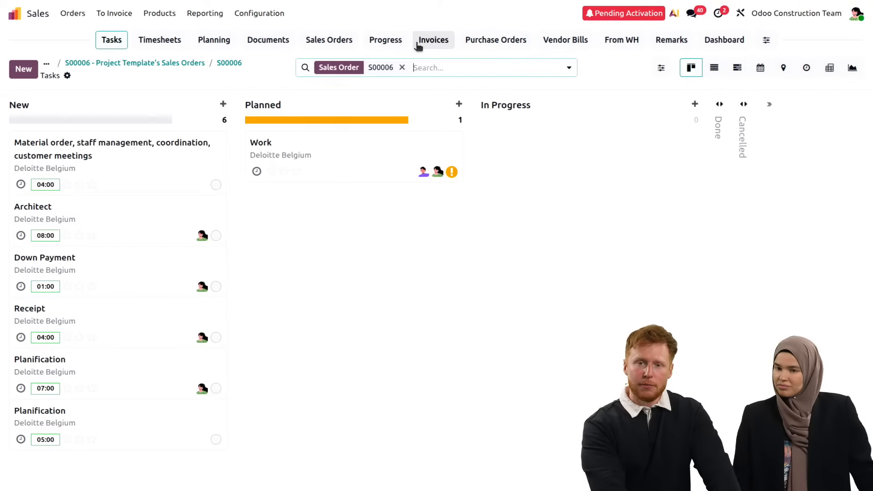
left_click(403, 47)
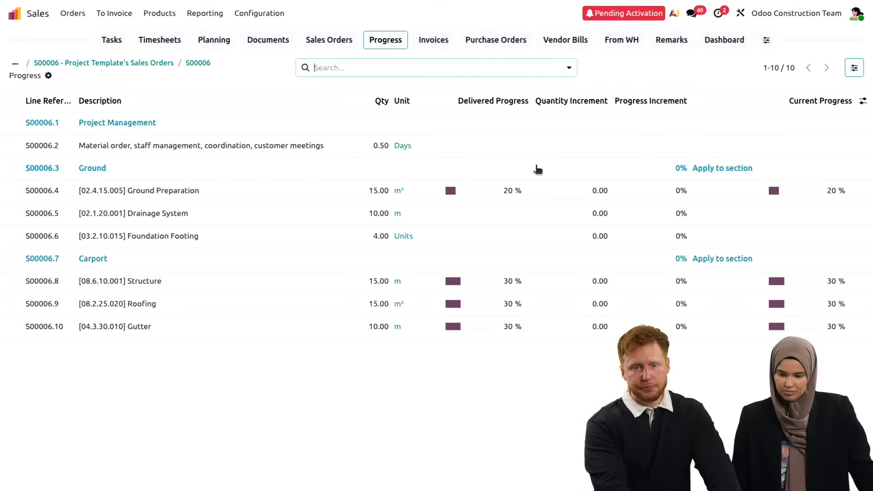
left_click(340, 48)
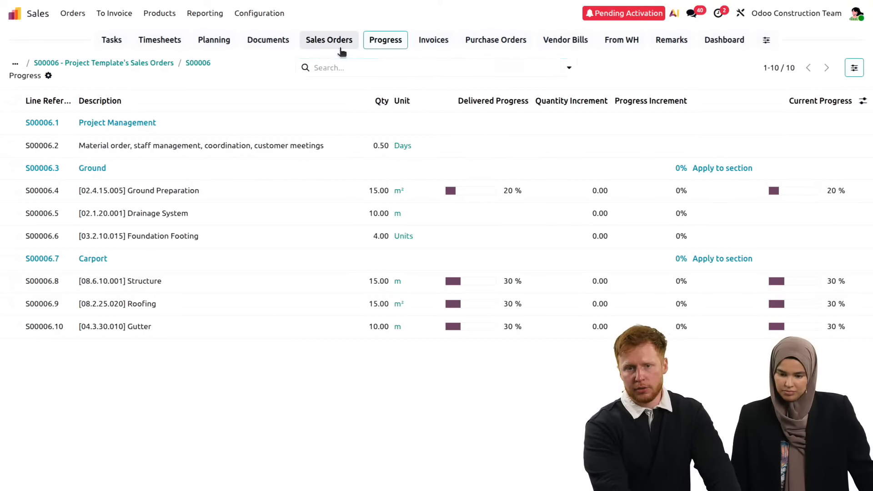
left_click(346, 119)
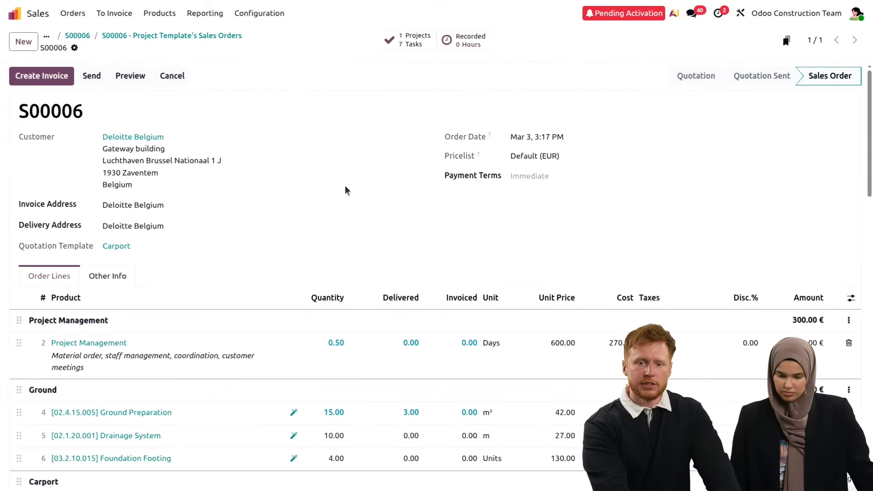
- Log an internal note on order S00006 that mentions the invoicing colleague and asks "Could you please invoice for this month ?"
scroll(432, 332, "down", 5)
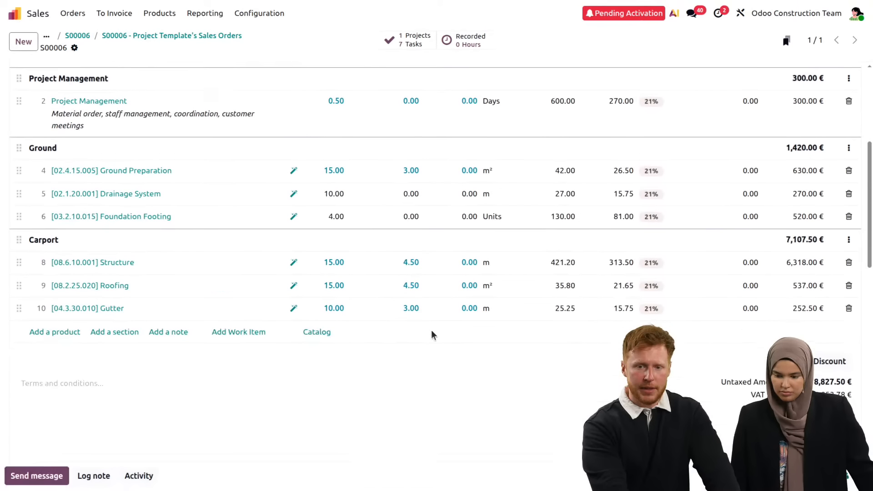
scroll(415, 314, "down", 5)
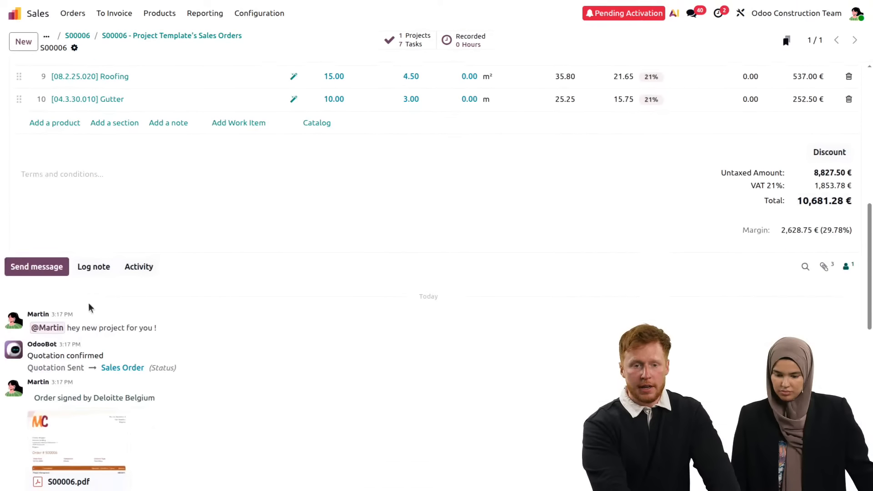
left_click(103, 268)
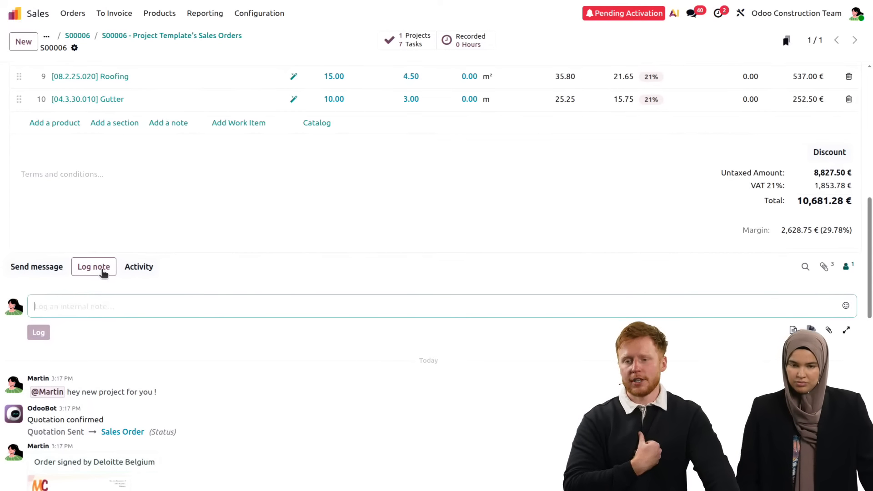
type("@")
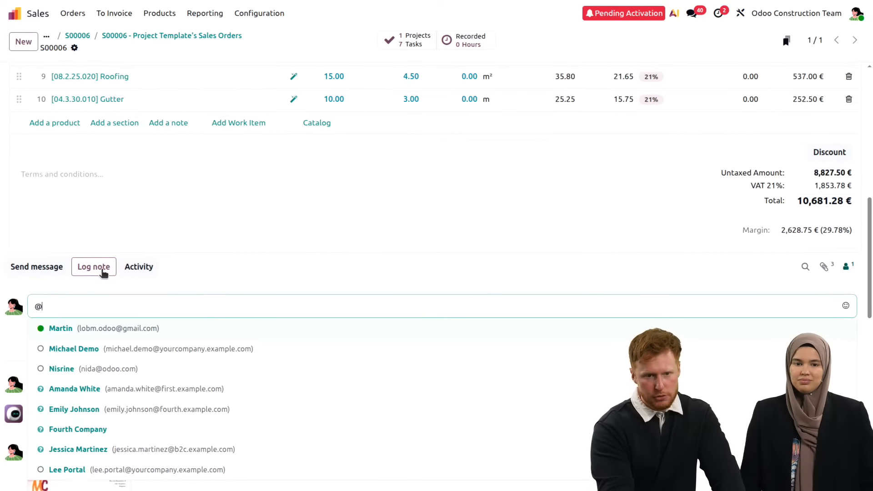
type("N")
key("Return")
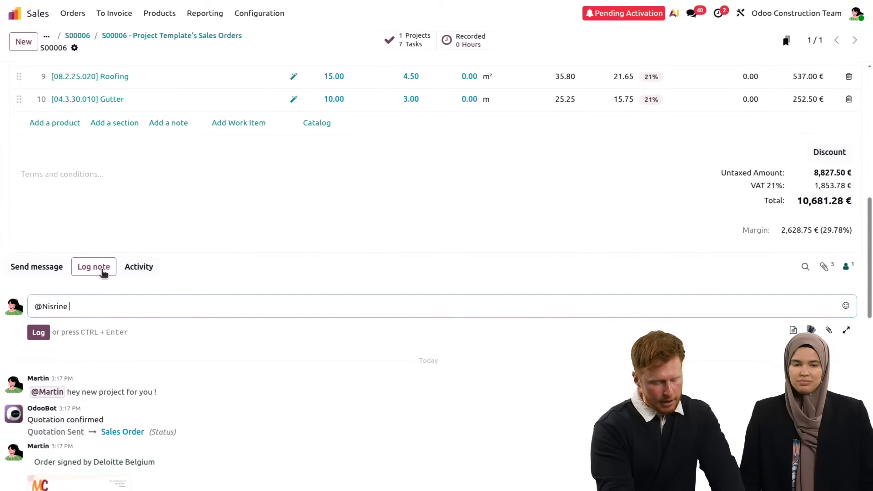
type("Could you plea")
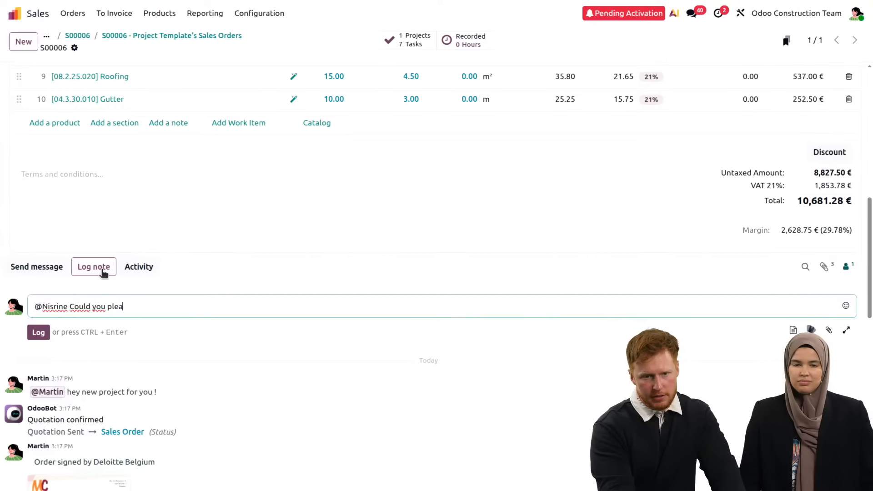
type("se invoice for thi")
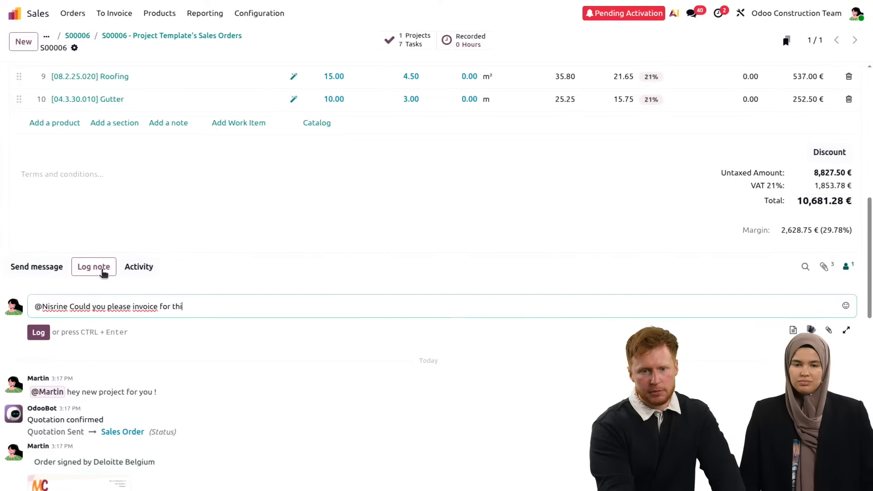
type("s month ?")
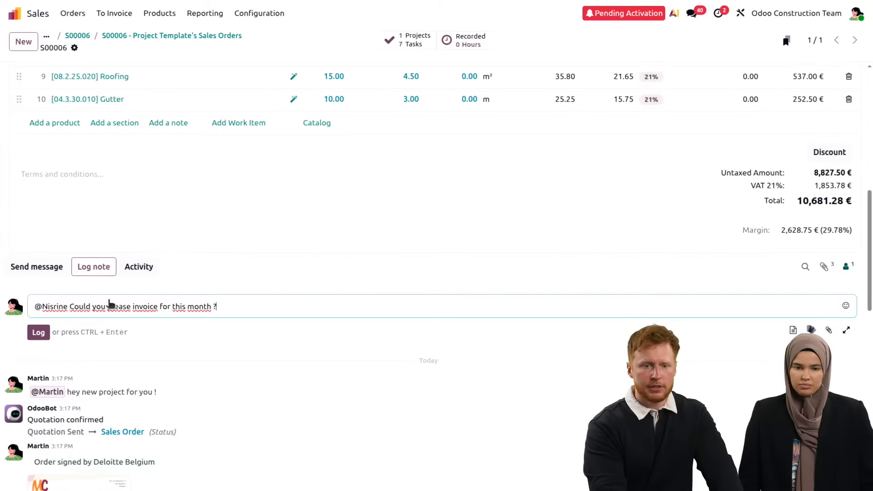
scroll(66, 318, "up", 1)
left_click(39, 359)
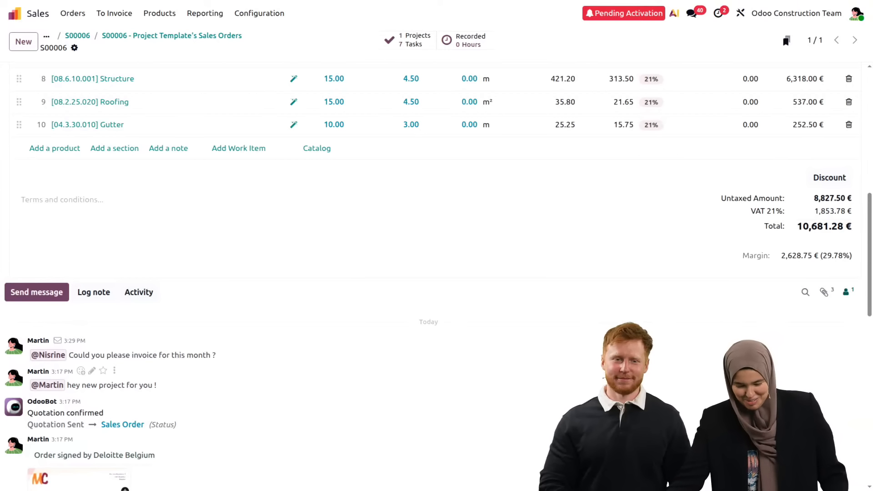
- Review the delivered quantities on order S00006 and create a draft regular invoice from it
scroll(296, 302, "up", 7)
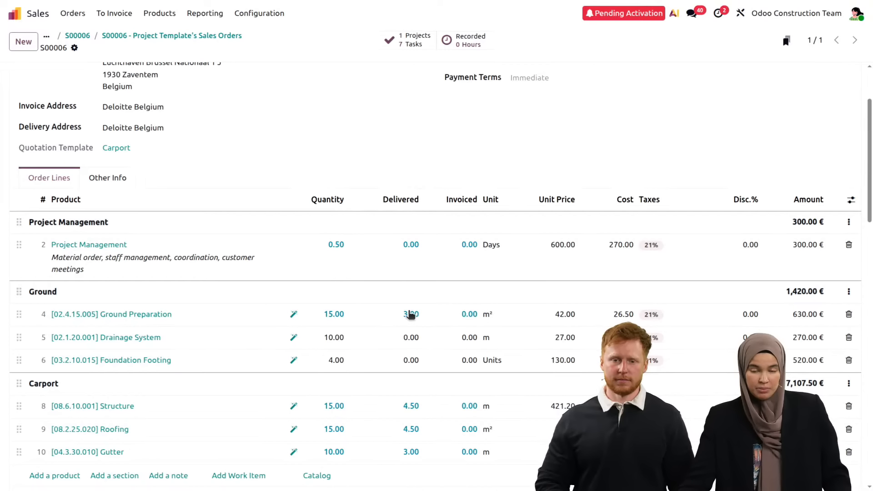
scroll(339, 314, "up", 2)
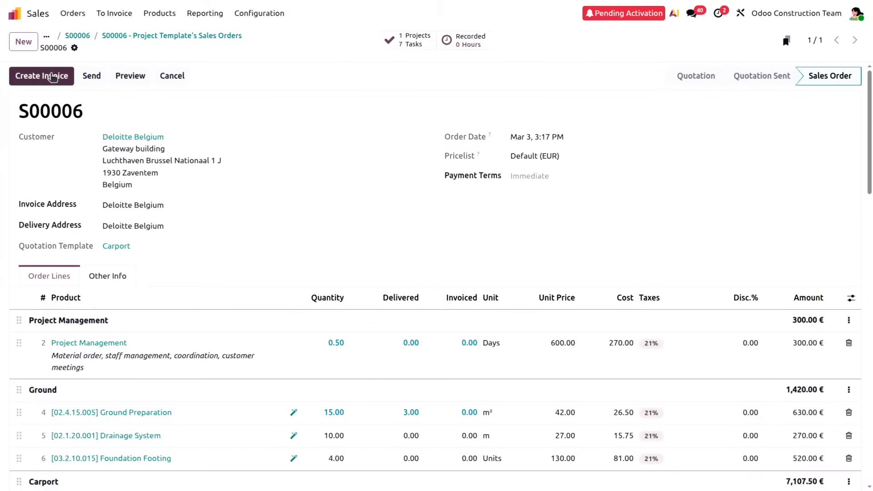
left_click(52, 77)
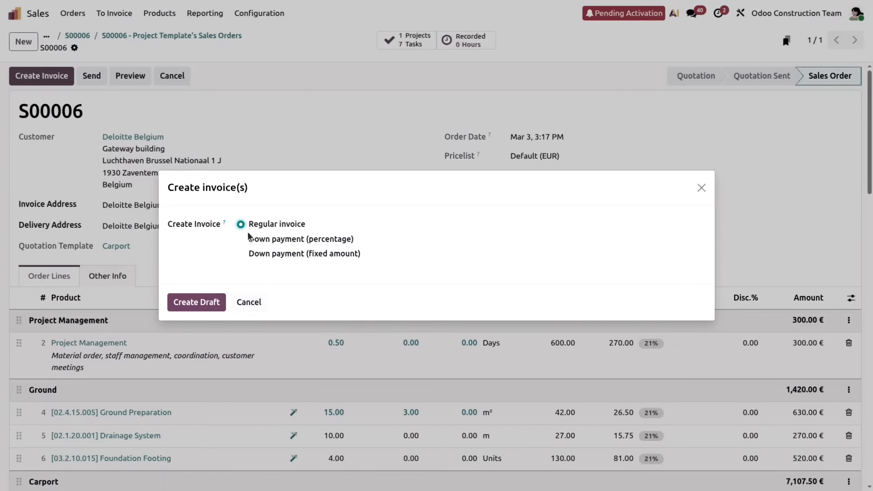
left_click(193, 305)
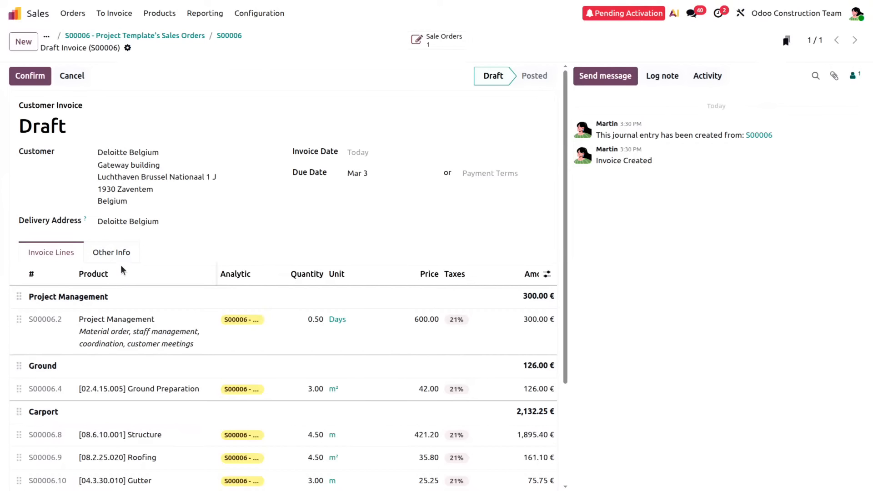
- Add the note "invoice for march" below the draft invoice's last line and confirm the invoice
scroll(214, 255, "down", 2)
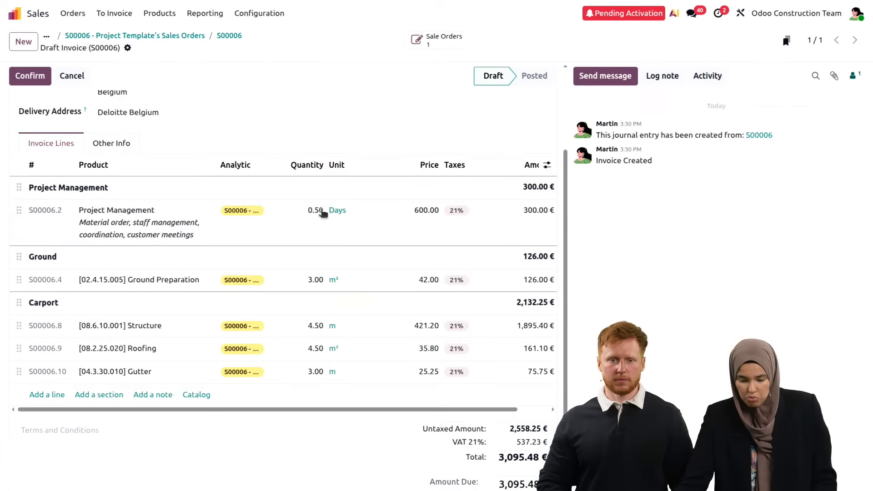
left_click(146, 395)
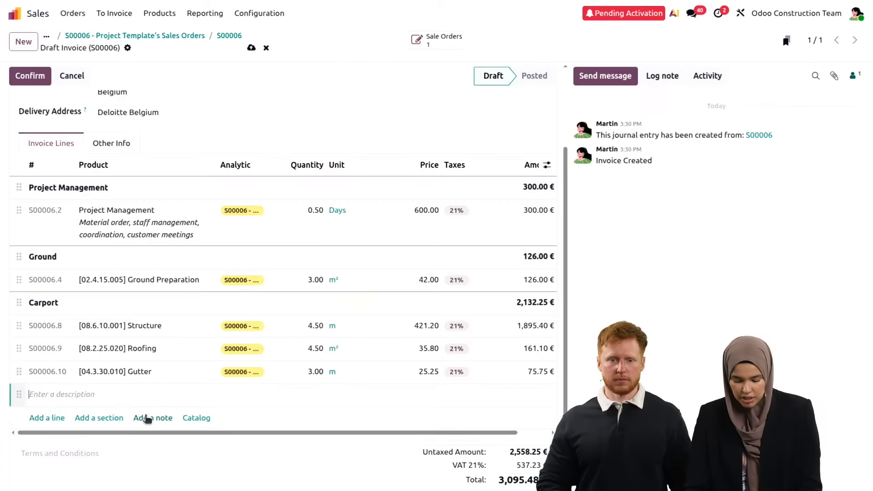
type("invoice for")
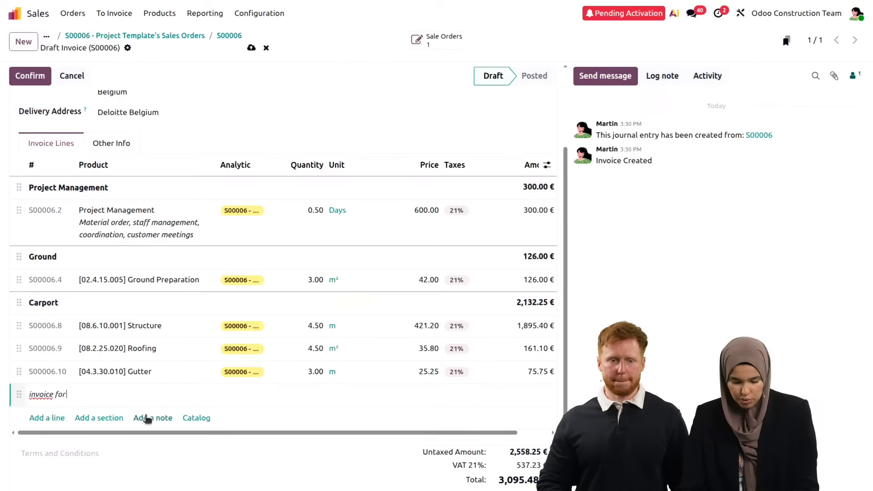
type(" march")
key("BackSpace")
key("BackSpace")
key("BackSpace")
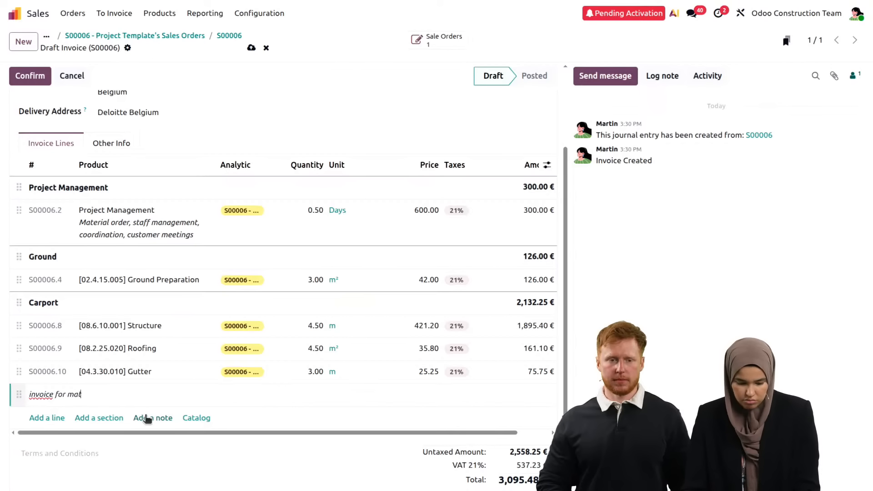
type("rch")
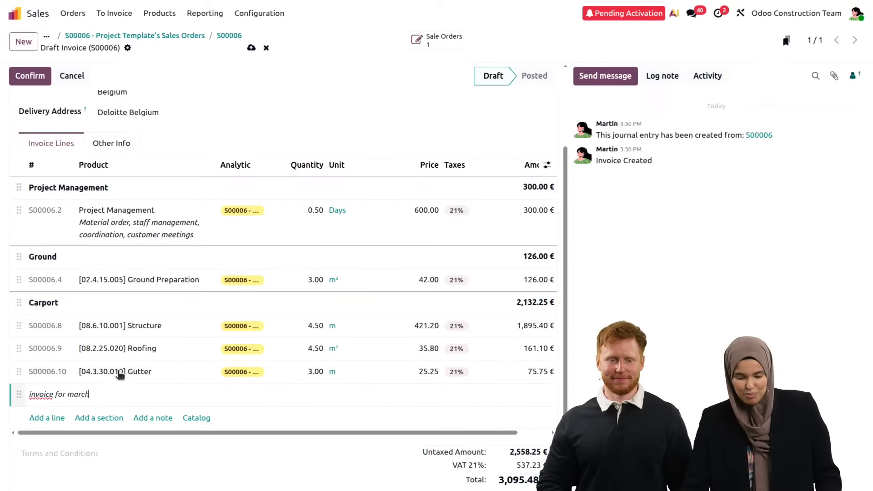
scroll(117, 370, "up", 3)
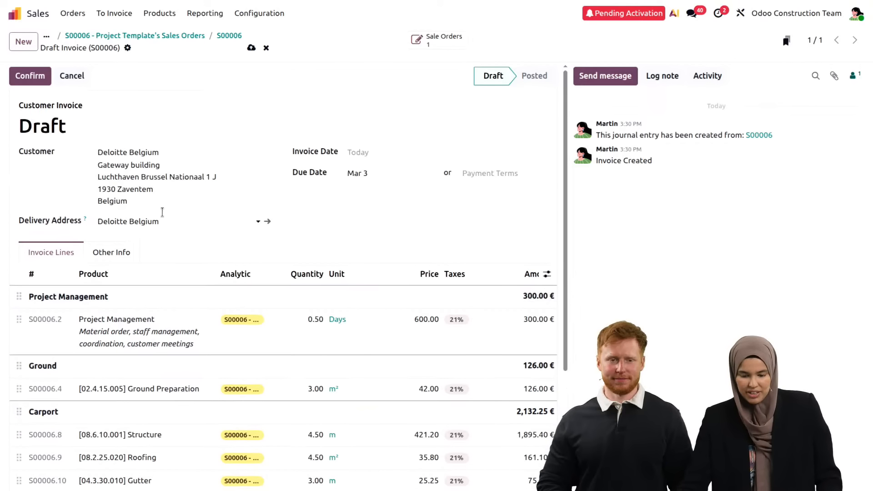
left_click(34, 76)
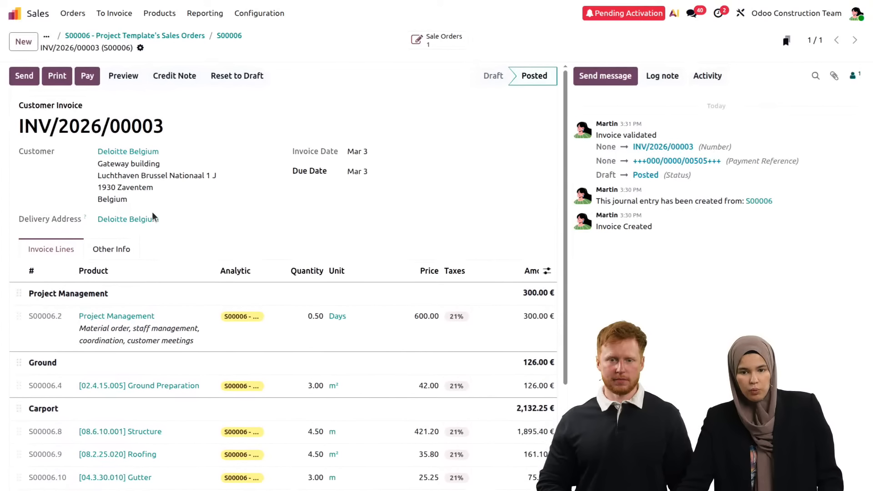
left_click(25, 81)
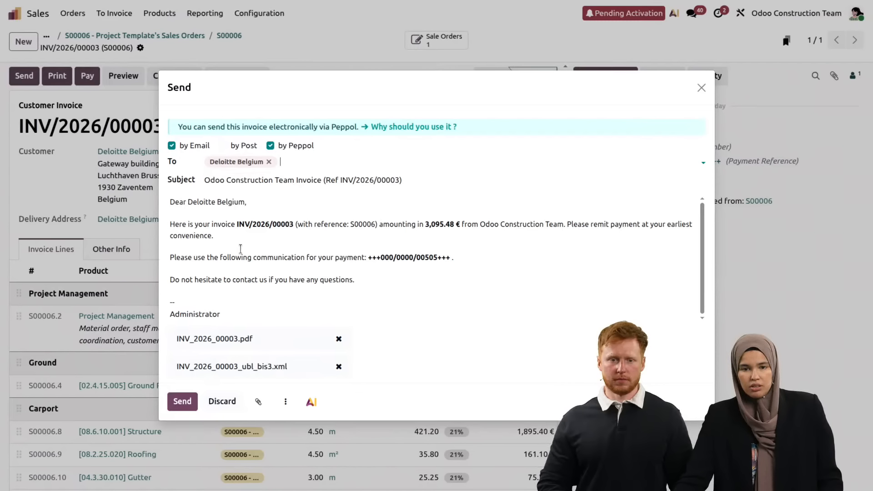
left_click(255, 202)
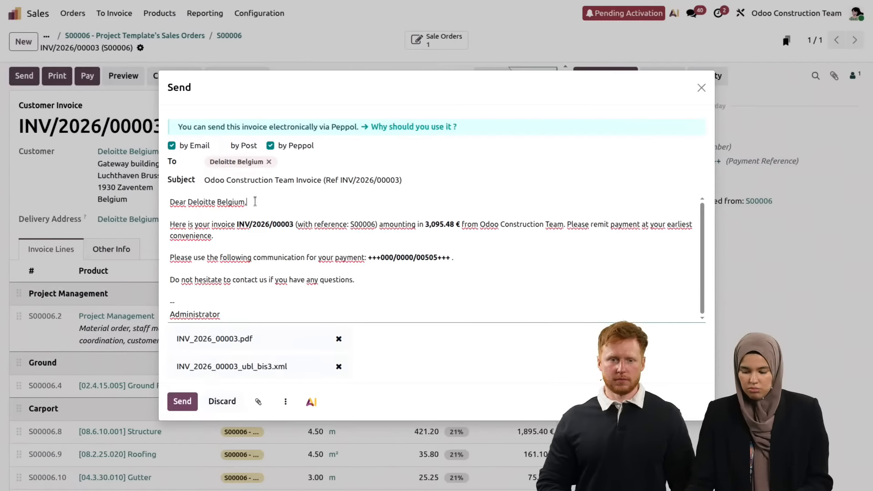
key("Return")
type("kjhjfhdk")
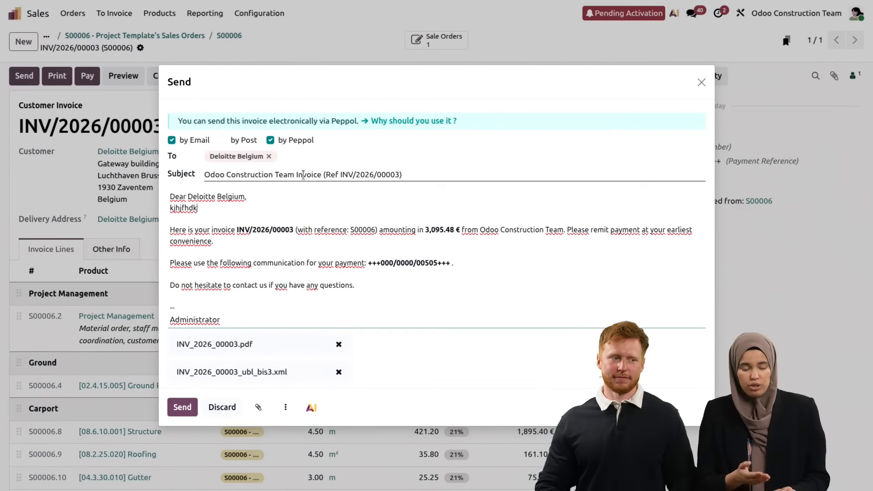
left_click(269, 142)
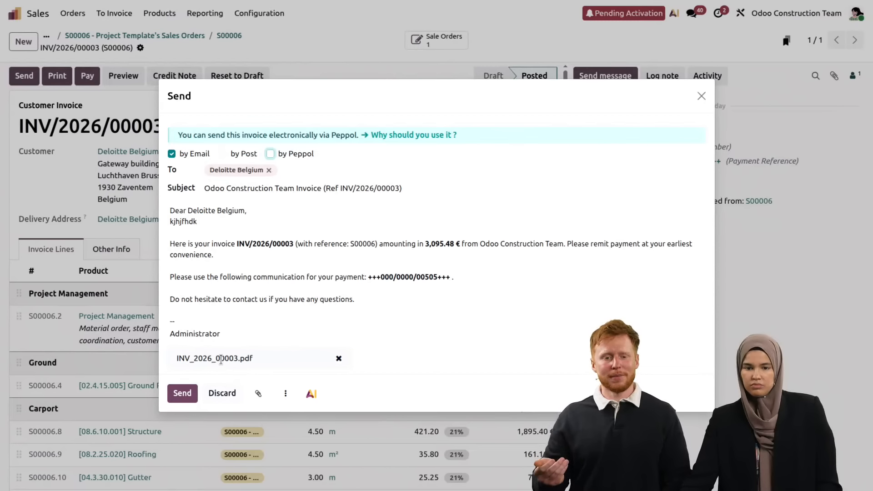
left_click(227, 393)
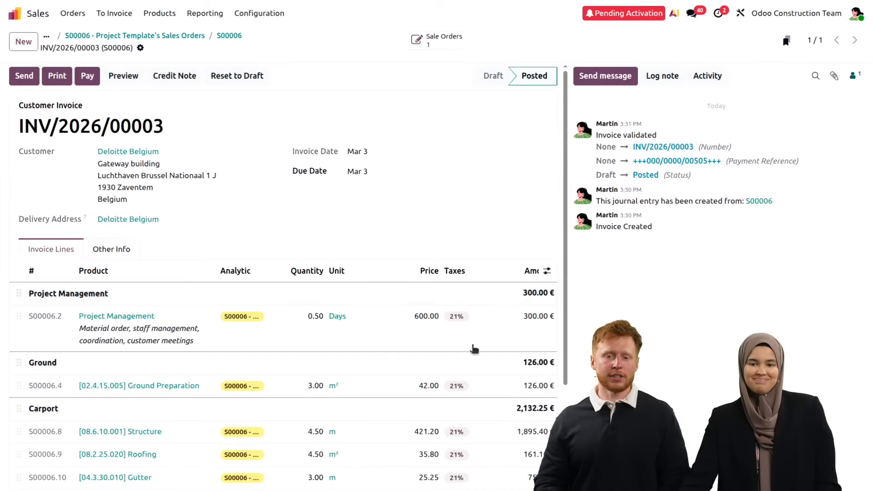
- Send invoice INV/2026/00003 to Deloitte Belgium by email only, without Peppol, and review the sent message and its PDF
scroll(460, 306, "down", 2)
scroll(455, 305, "up", 2)
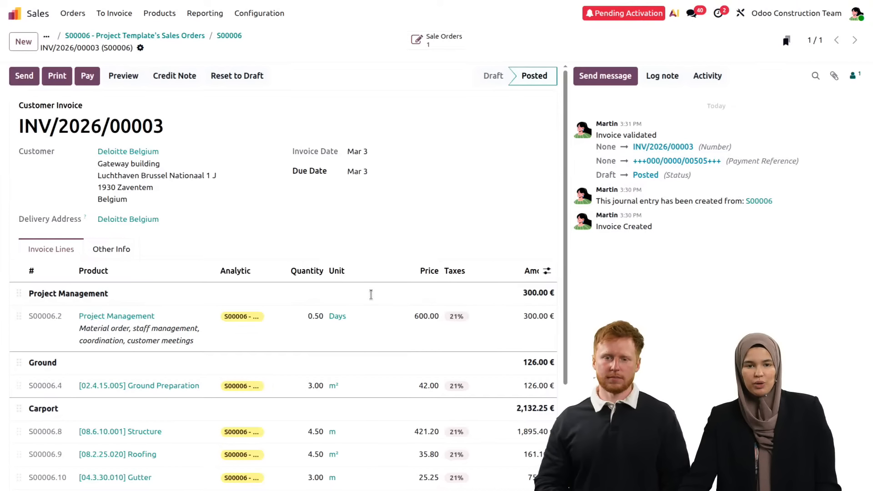
left_click(24, 75)
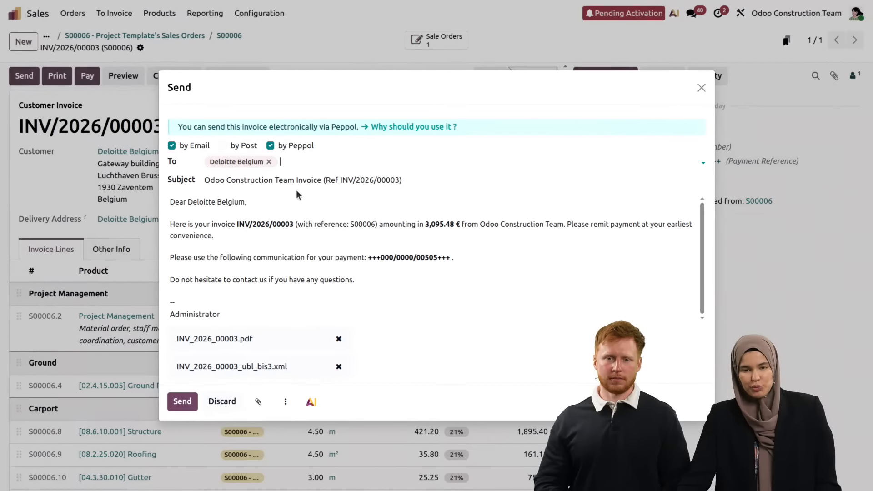
left_click(270, 146)
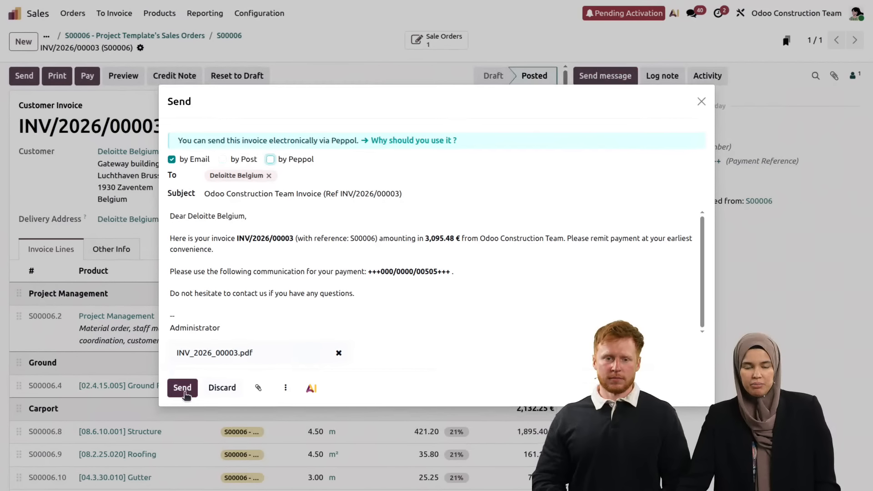
left_click(182, 389)
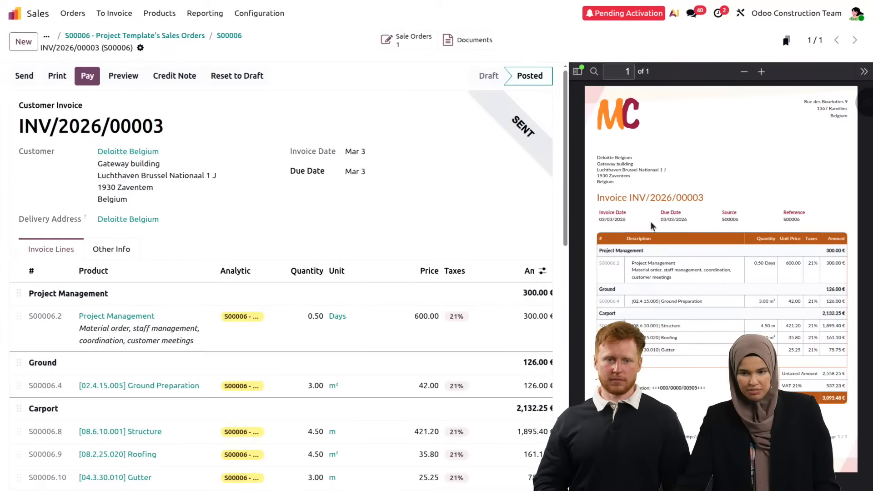
scroll(380, 335, "down", 10)
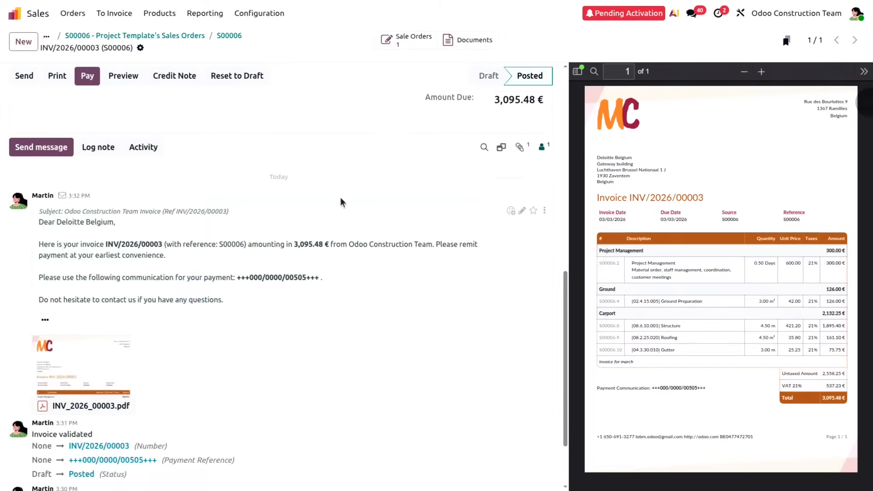
scroll(180, 353, "up", 10)
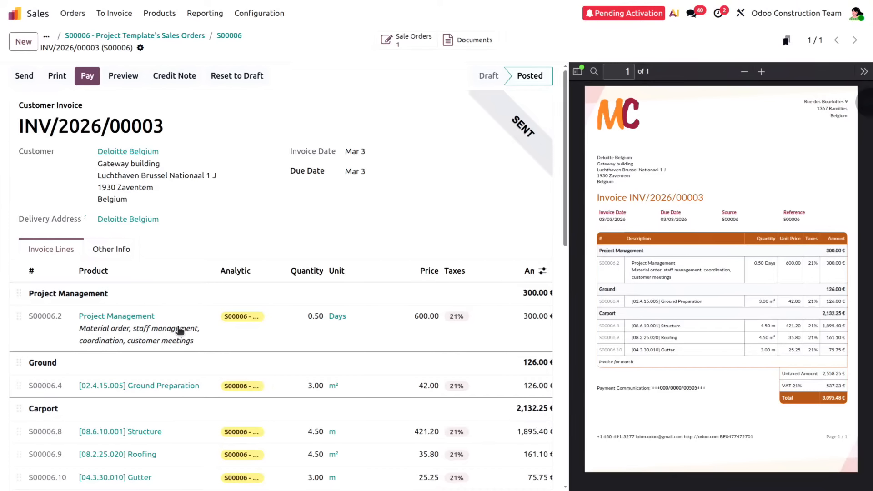
- From the Invoicing dashboard, browse the banks available for connection and look at the Bank journal's matching page
left_click(16, 13)
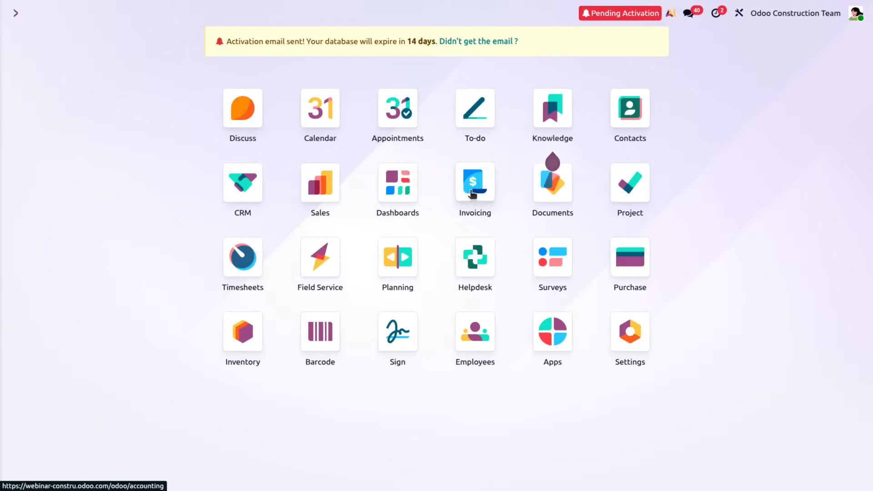
left_click(473, 194)
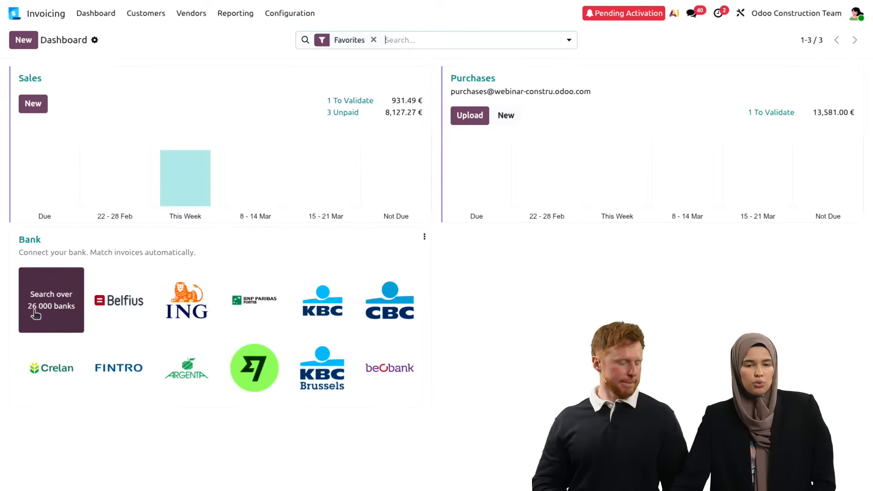
left_click(67, 302)
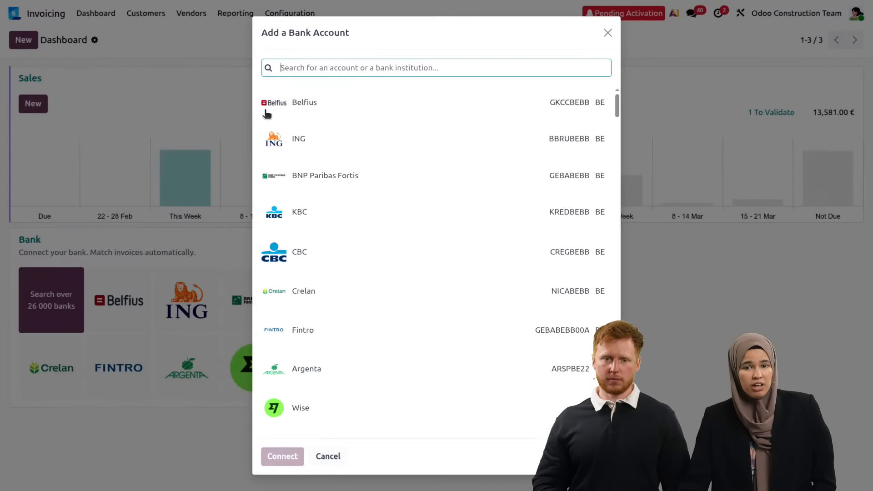
scroll(318, 363, "down", 5)
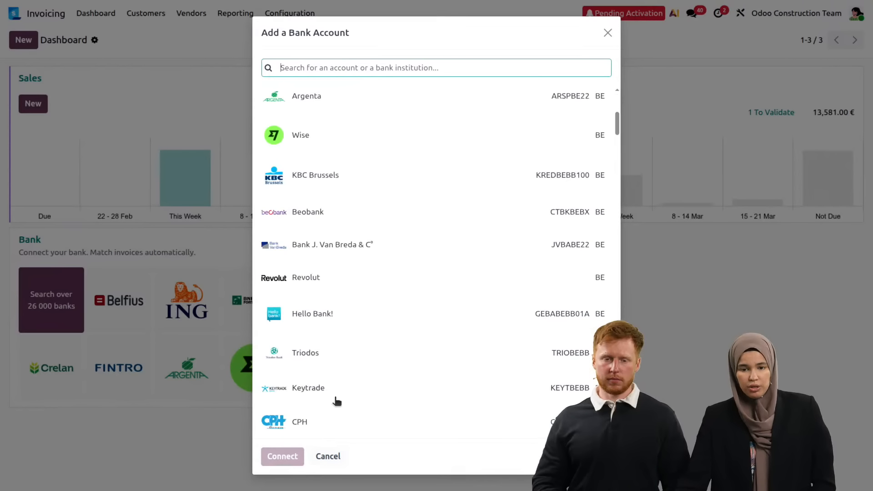
left_click(327, 456)
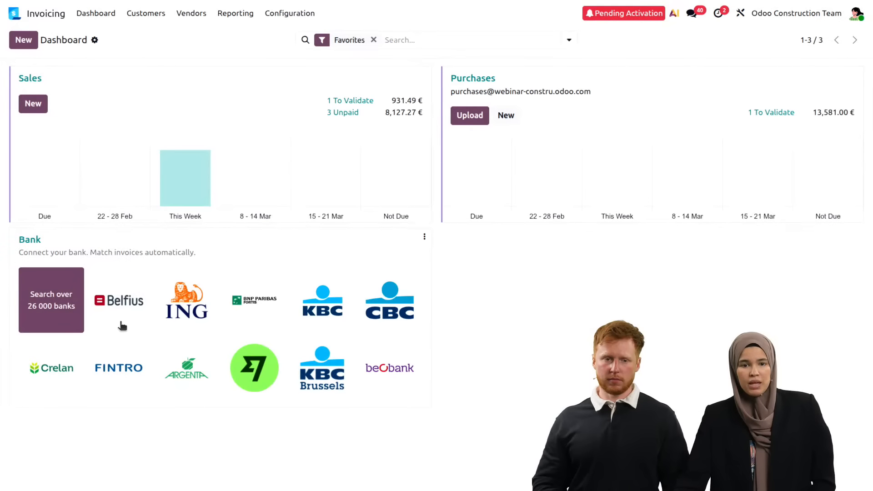
left_click(30, 241)
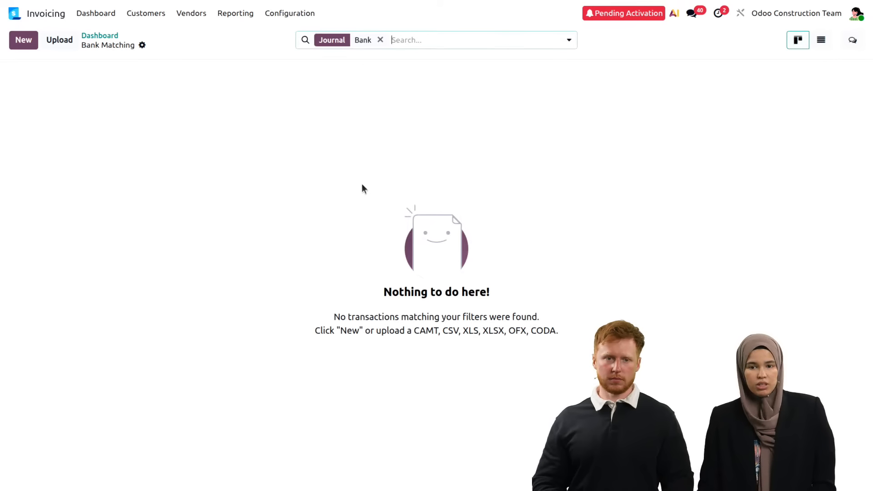
left_click(102, 36)
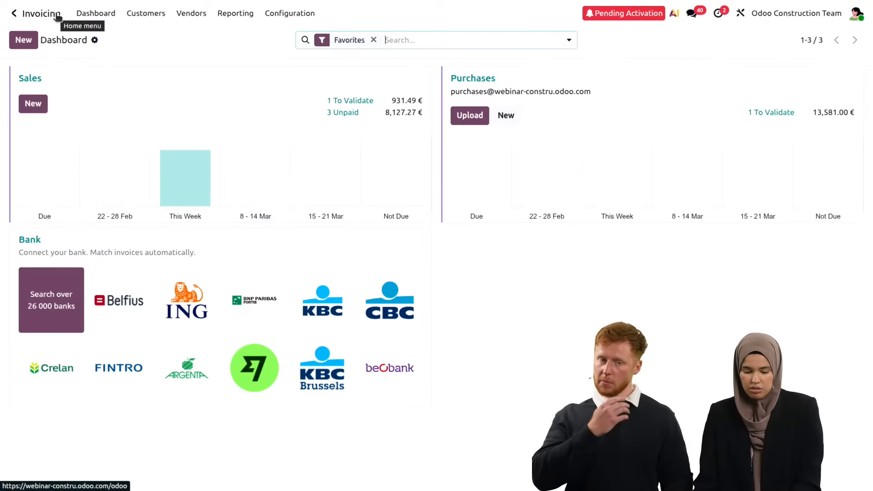
- Switch to the demo database with the Demo Company and open the Bank journal's matching view in Accounting
key("alt")
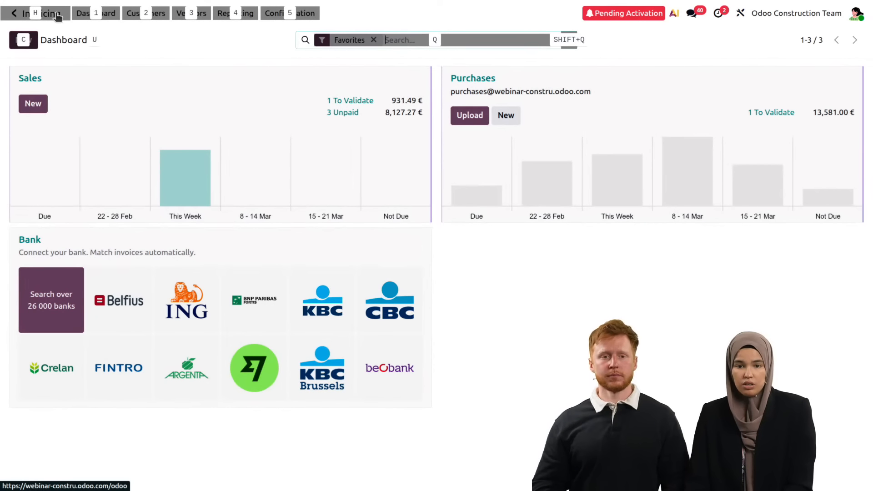
key("ctrl+alt+Right")
key("ctrl+alt+Right")
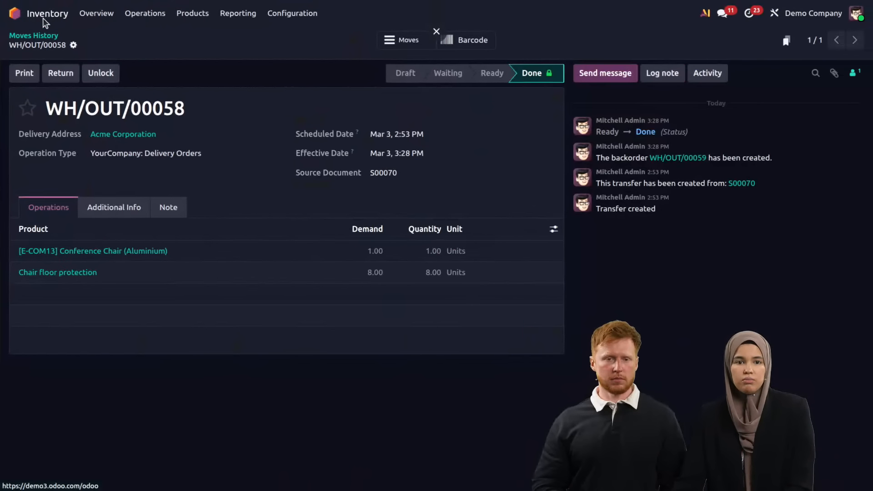
left_click(14, 13)
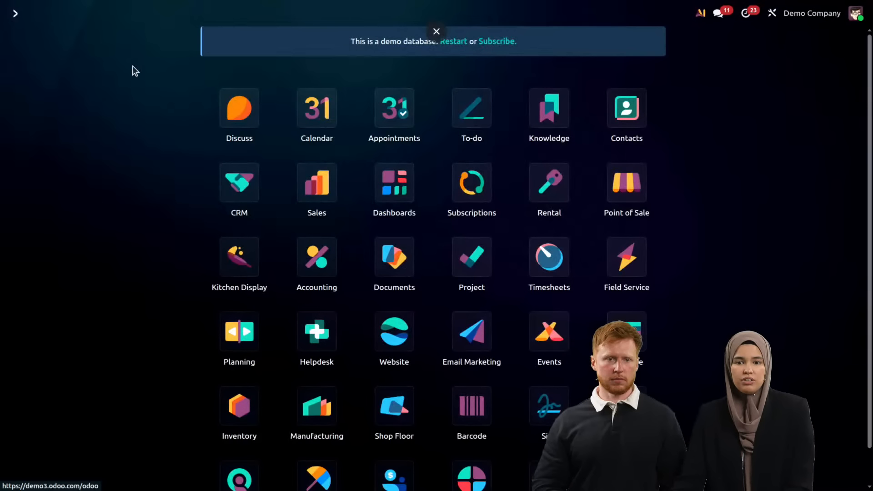
left_click(334, 282)
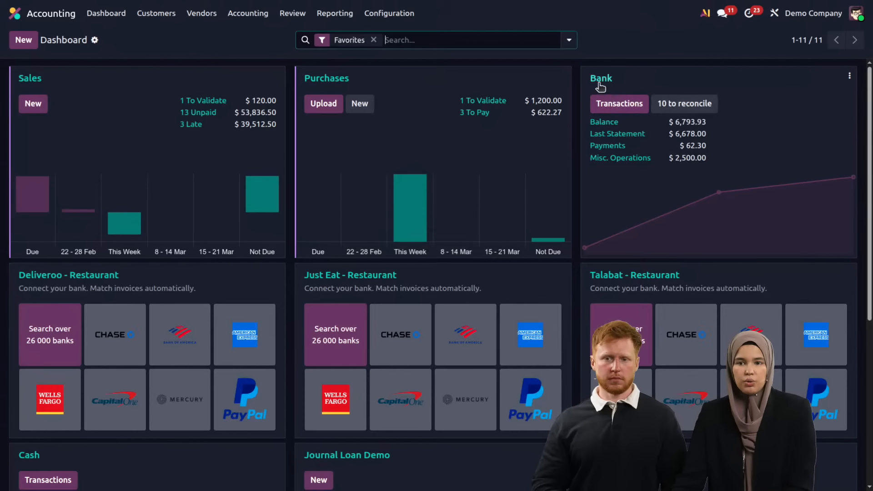
left_click(600, 84)
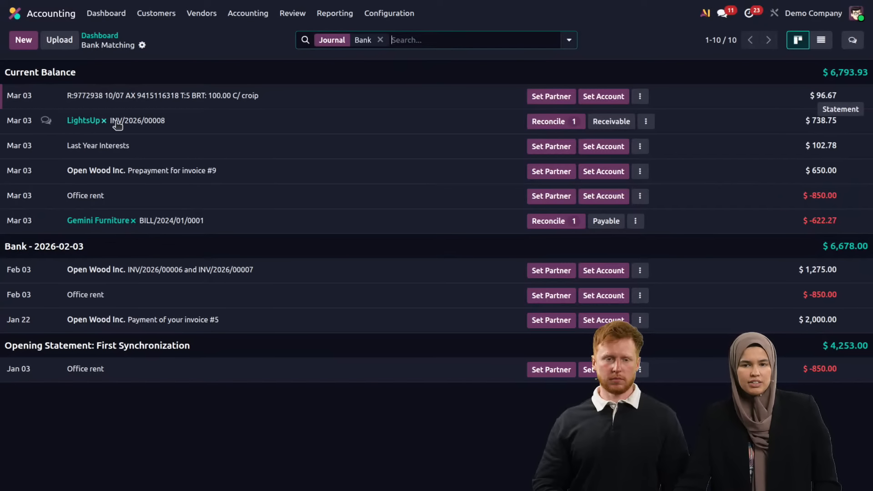
- Reconcile the LightsUp bank transaction with the journal item of invoice INV/2026/00008
left_click(557, 125)
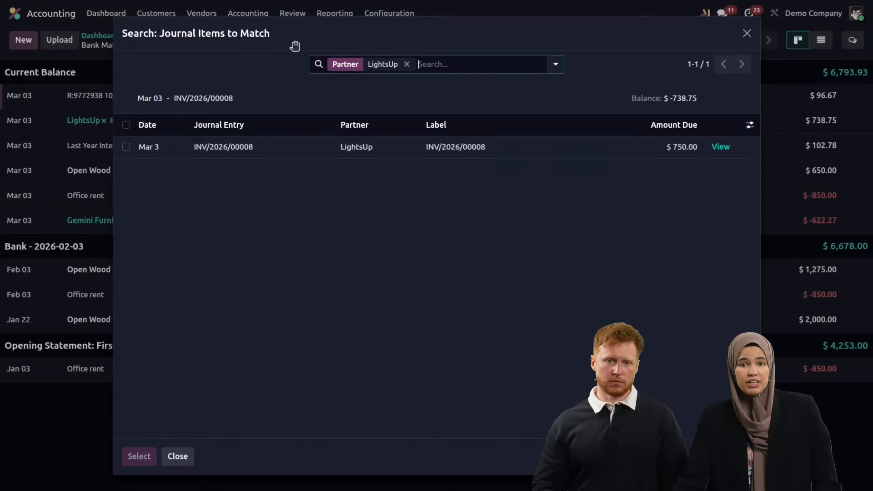
left_click_drag(297, 38, 393, 43)
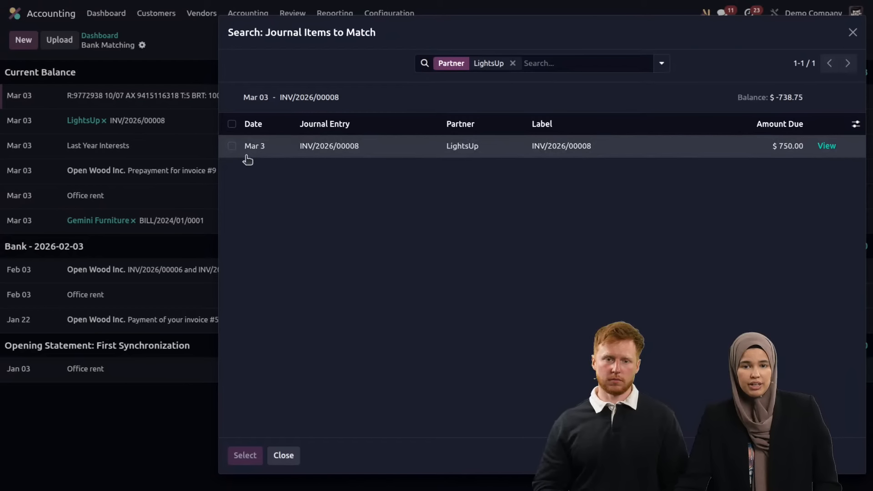
left_click(231, 146)
left_click(246, 455)
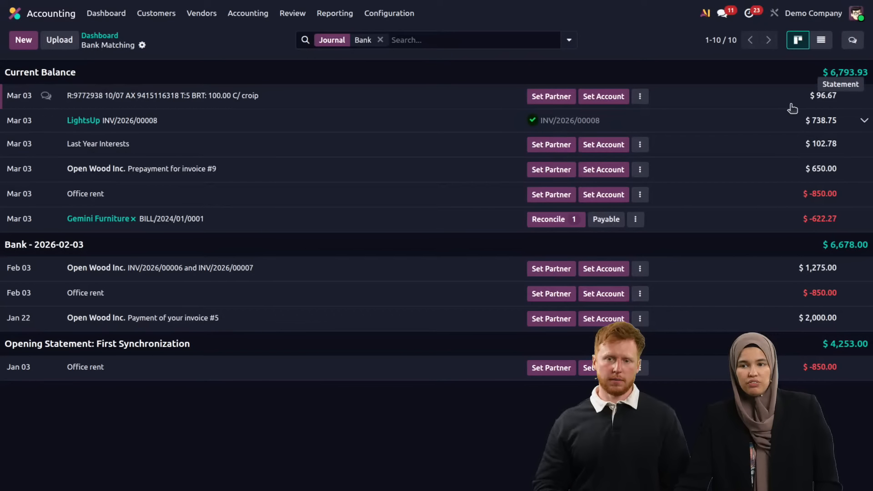
- Open invoice INV/2026/00008 from the reconciled LightsUp transaction, check its amount due, and return to Bank Matching
left_click(864, 121)
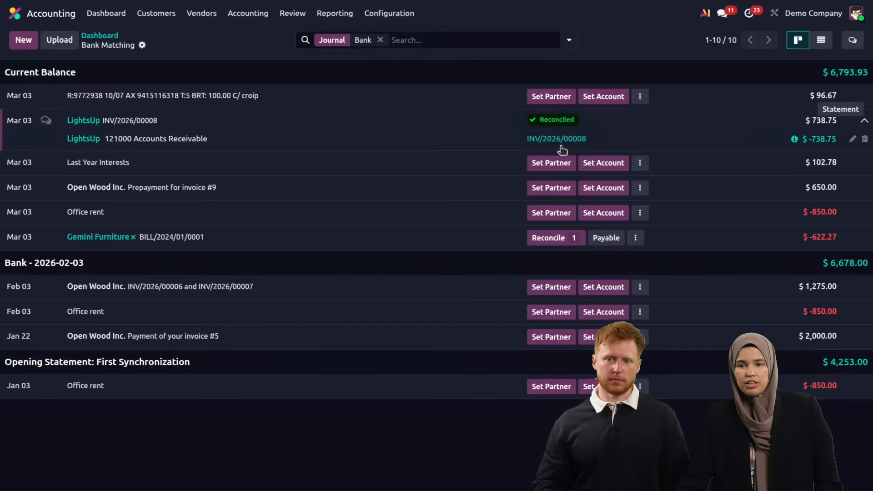
left_click(541, 139)
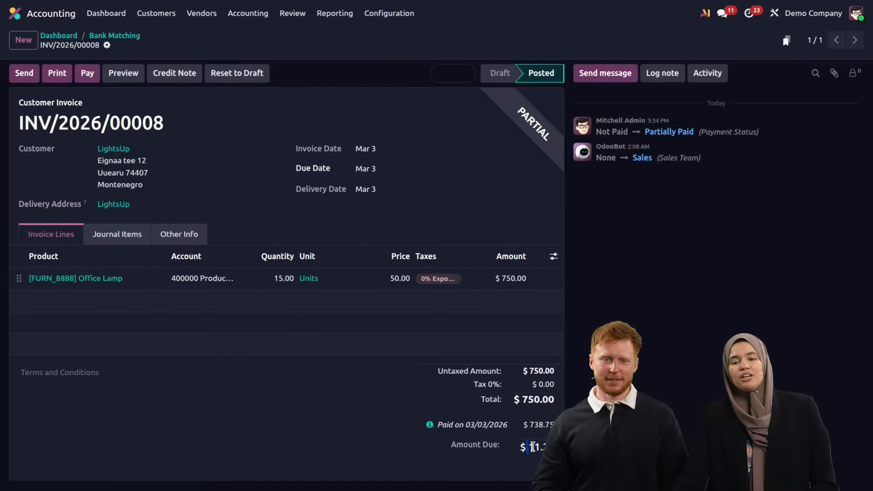
left_click_drag(533, 447, 550, 447)
left_click(395, 443)
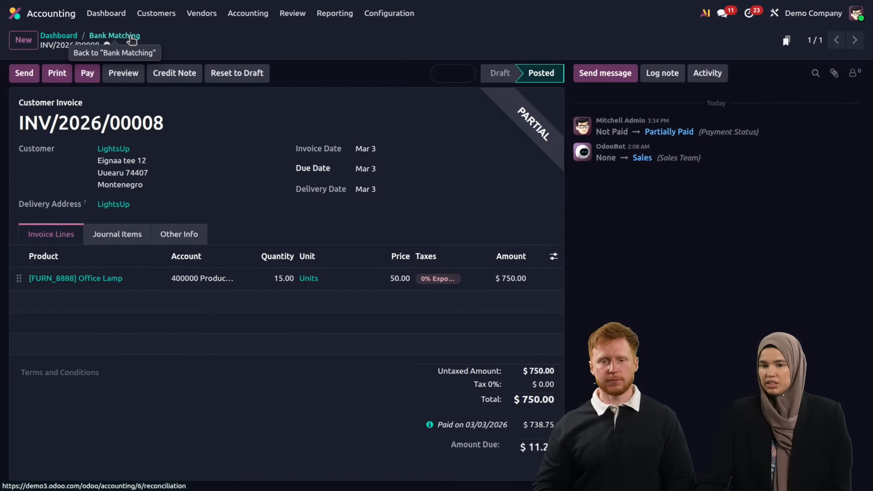
left_click(131, 39)
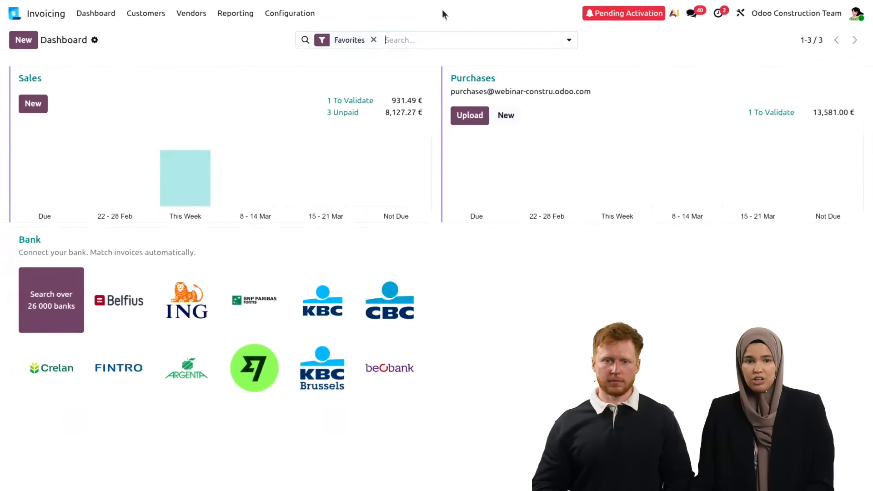
- Revisit the CRM pipeline and the Sales quotations list in the construction database, and switch to the presentation slides
left_click(57, 18)
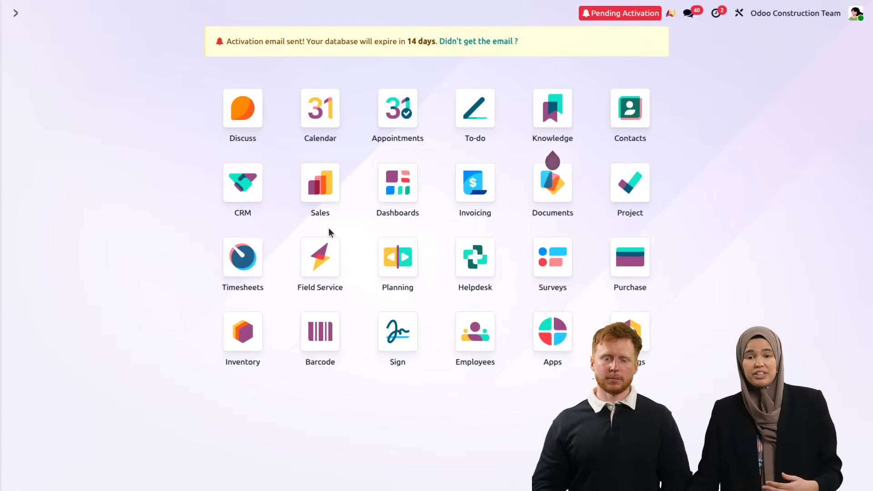
left_click(243, 189)
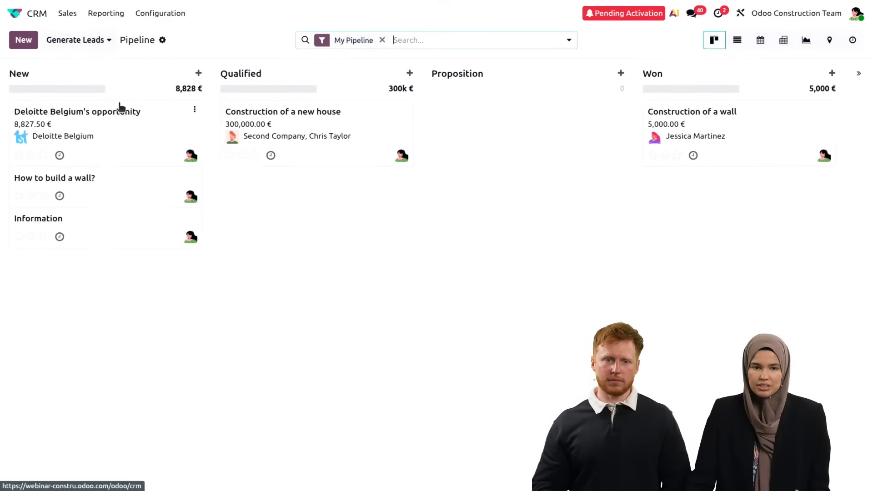
left_click(52, 16)
left_click(314, 178)
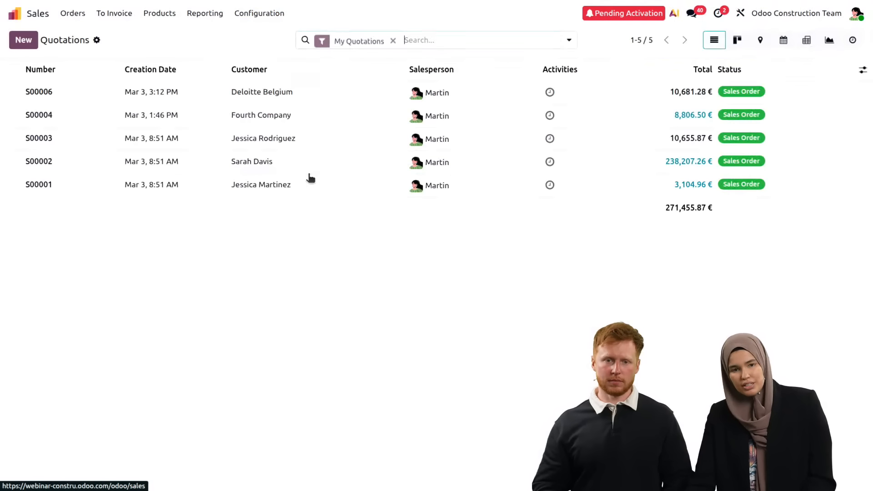
left_click(52, 20)
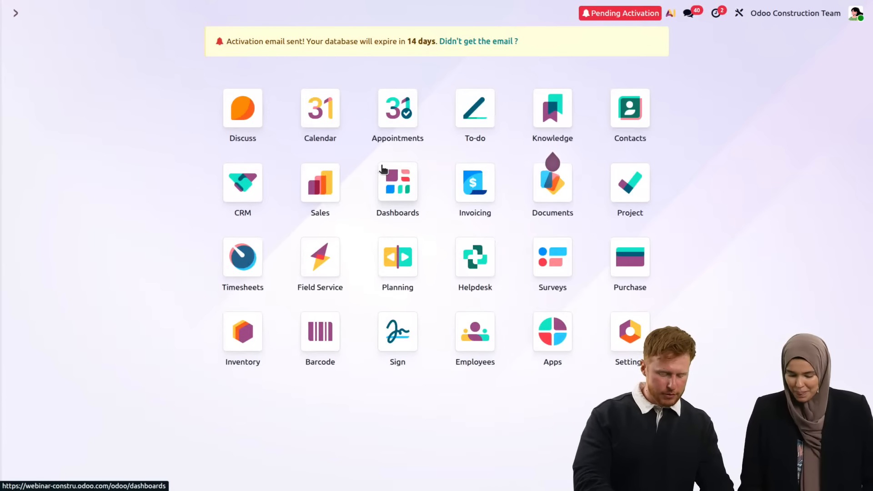
key("ctrl+alt+Right")
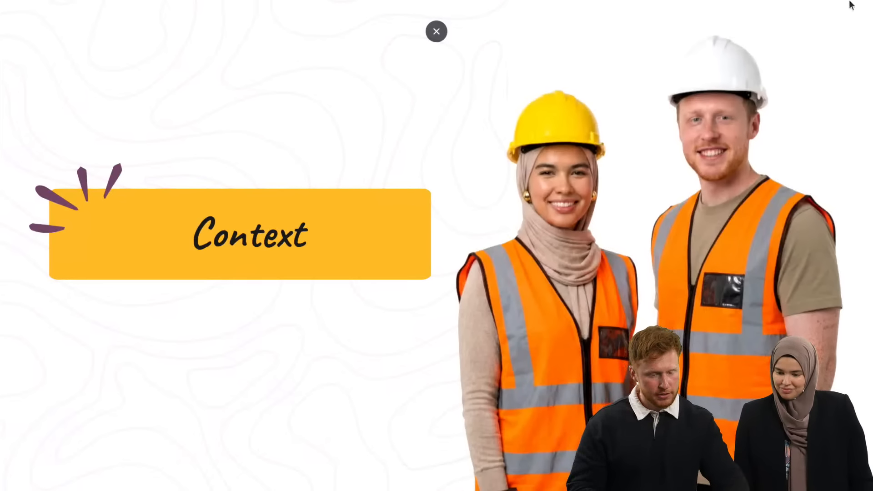
- Leave the slideshow and view the Odoo Online Trial sign-up form for the Construction Developer industry in the browser
key("Escape")
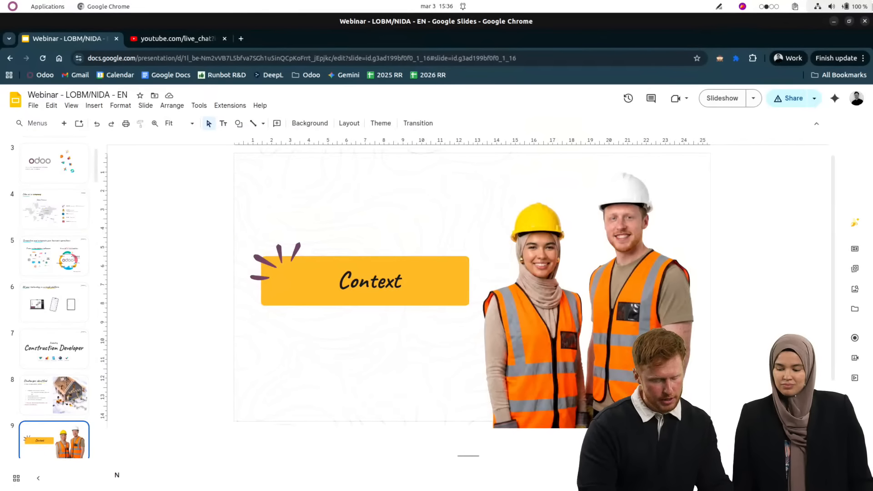
key("F11")
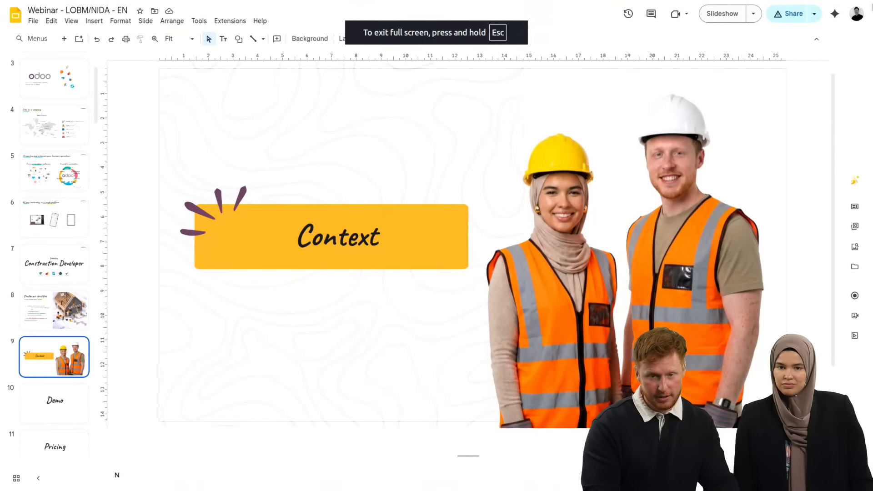
key("ctrl+Tab")
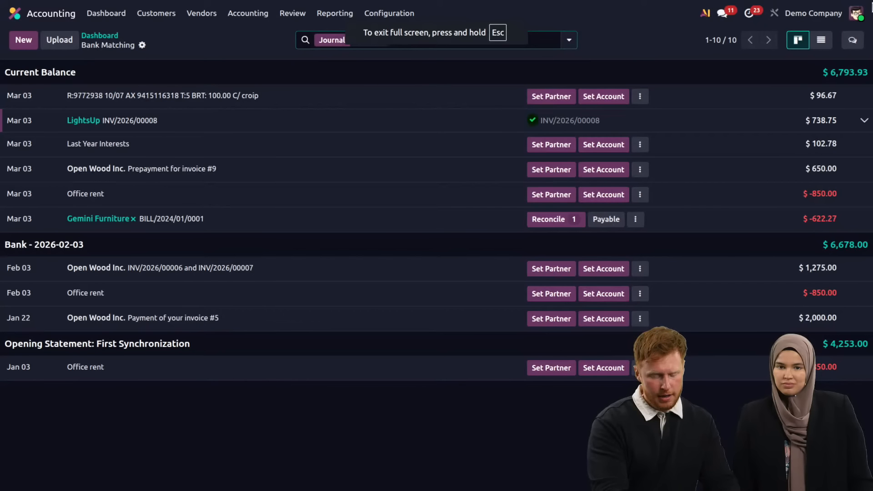
key("F11")
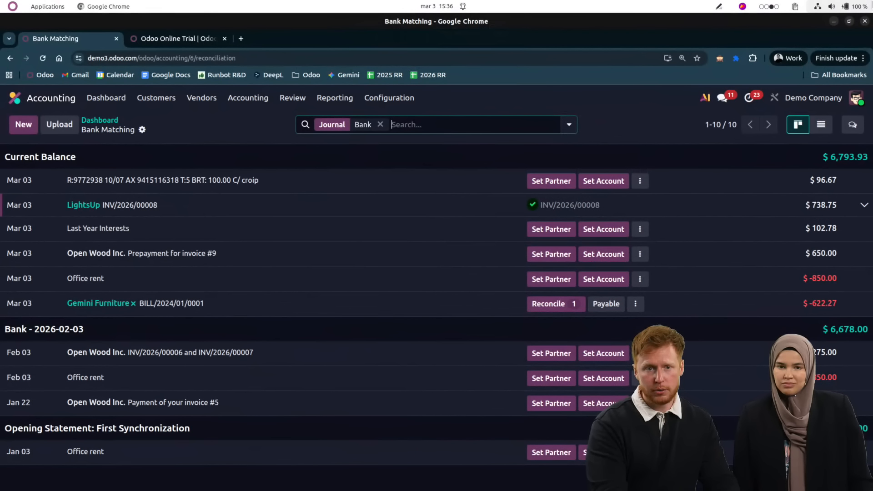
left_click(174, 39)
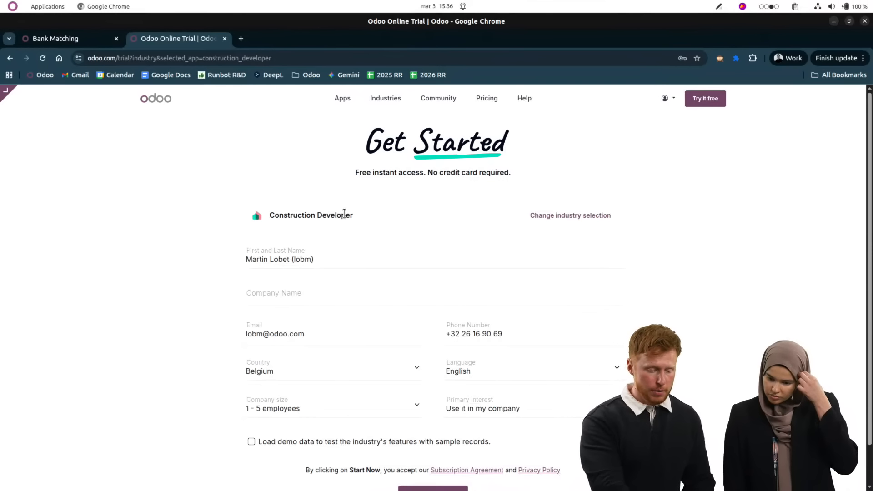
scroll(184, 366, "down", 1)
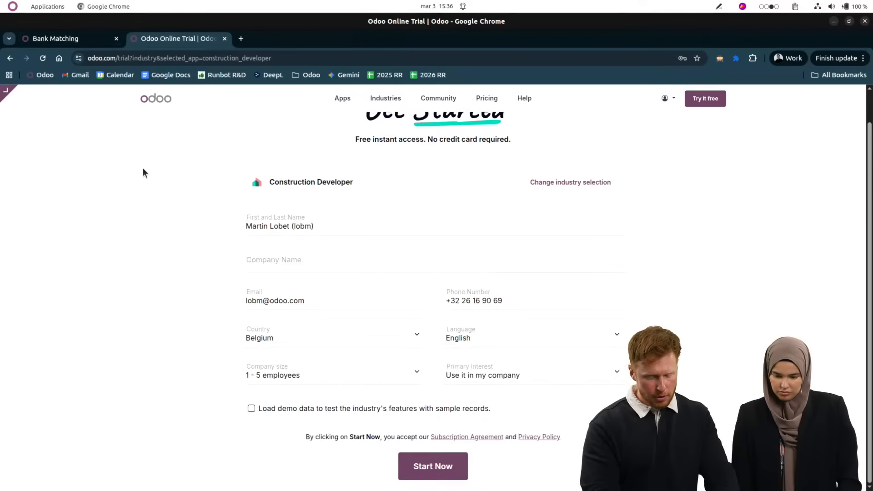
- Return to the Google Slides presentation, start the slideshow from the Context slide and advance past Pricing to the Custom Licenses slide
key("ctrl+alt+Left")
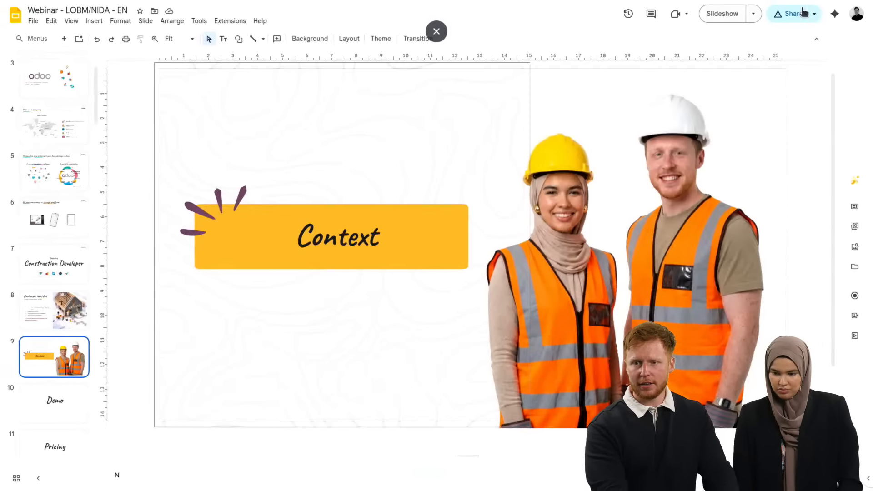
left_click(730, 18)
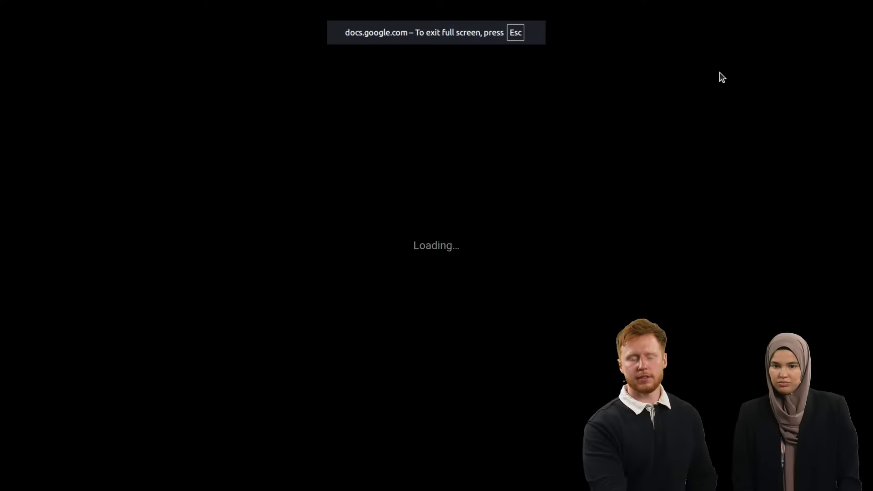
key("Right")
key("Right")
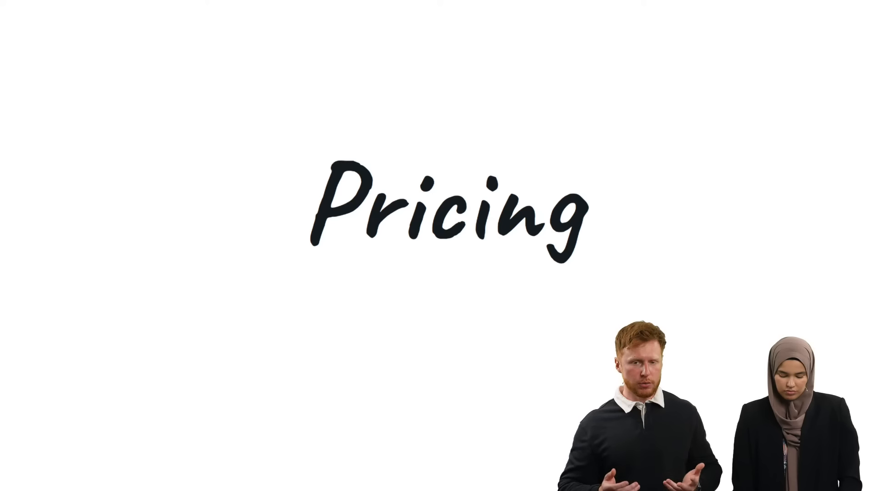
key("Right")
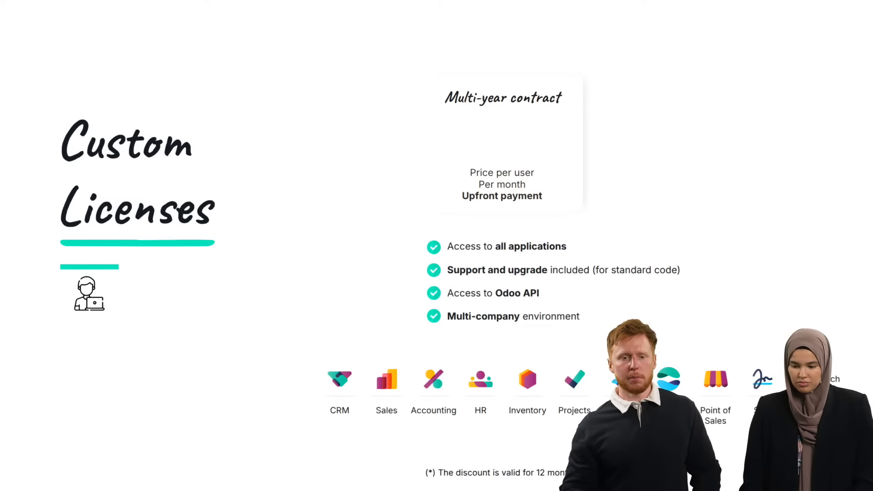